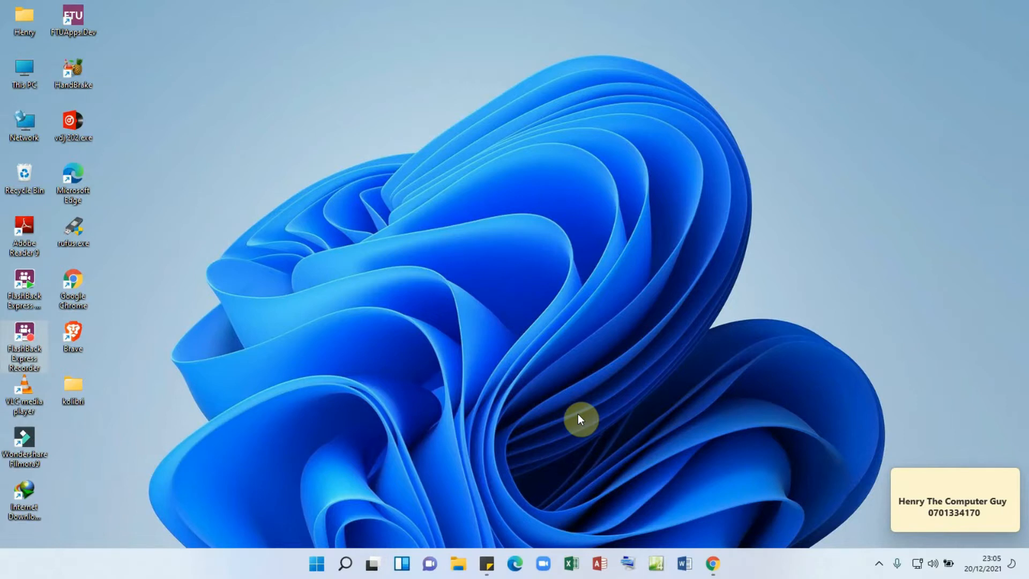
# - Search Google for 'kolibri studio' in Chrome
pyautogui.click(714, 562)
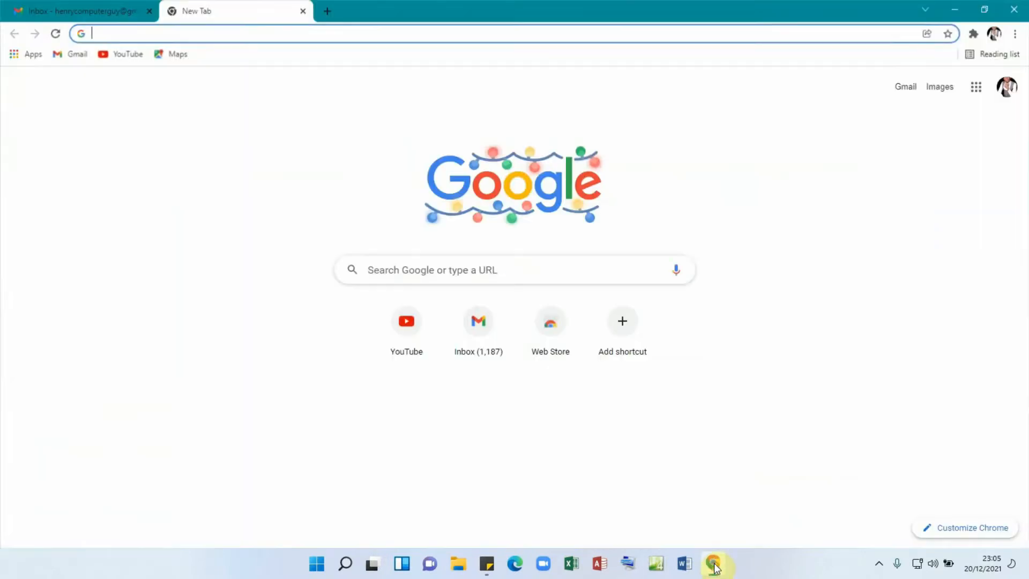
pyautogui.click(148, 34)
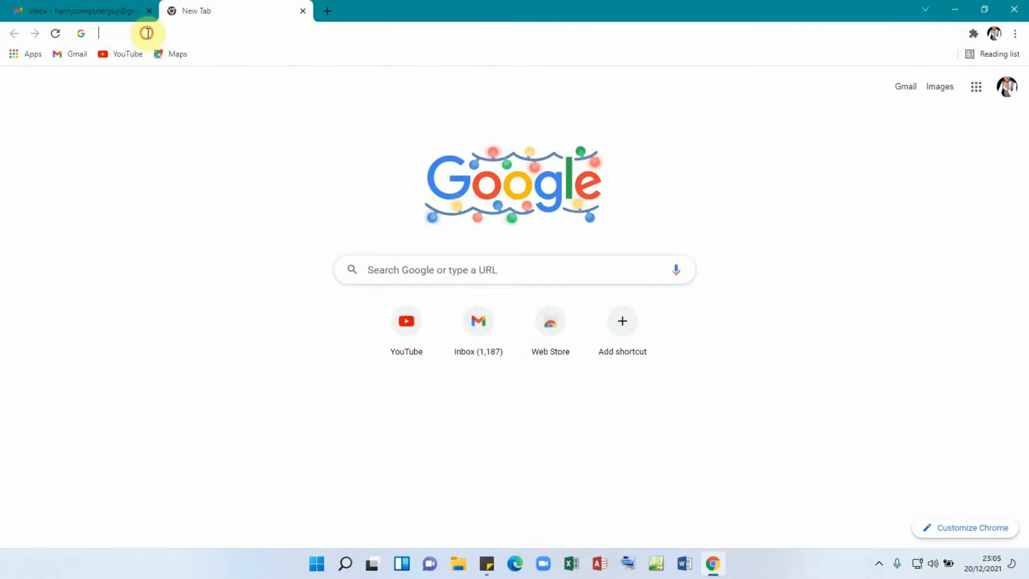
pyautogui.write('kolibri studio')
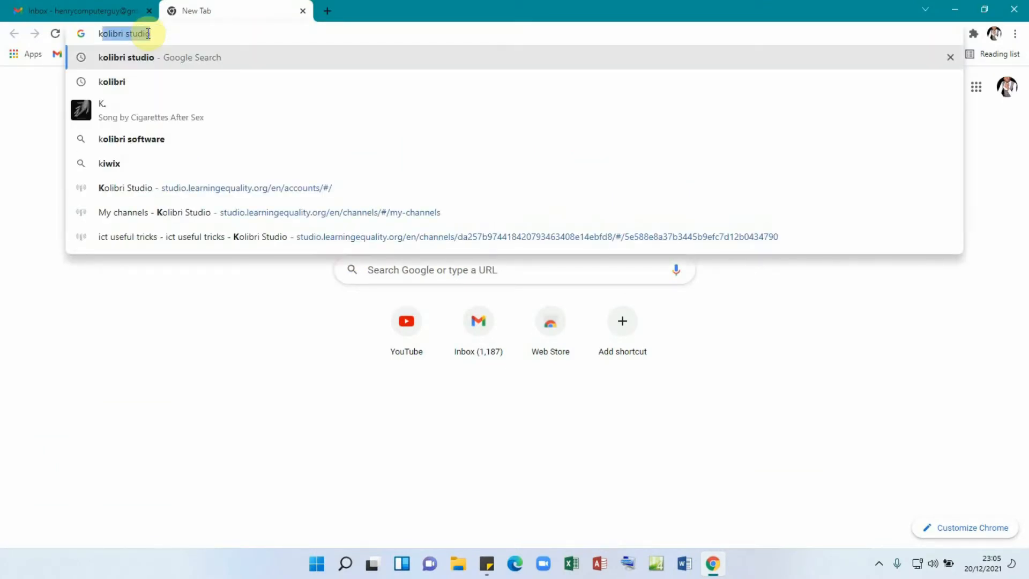
pyautogui.press('Return')
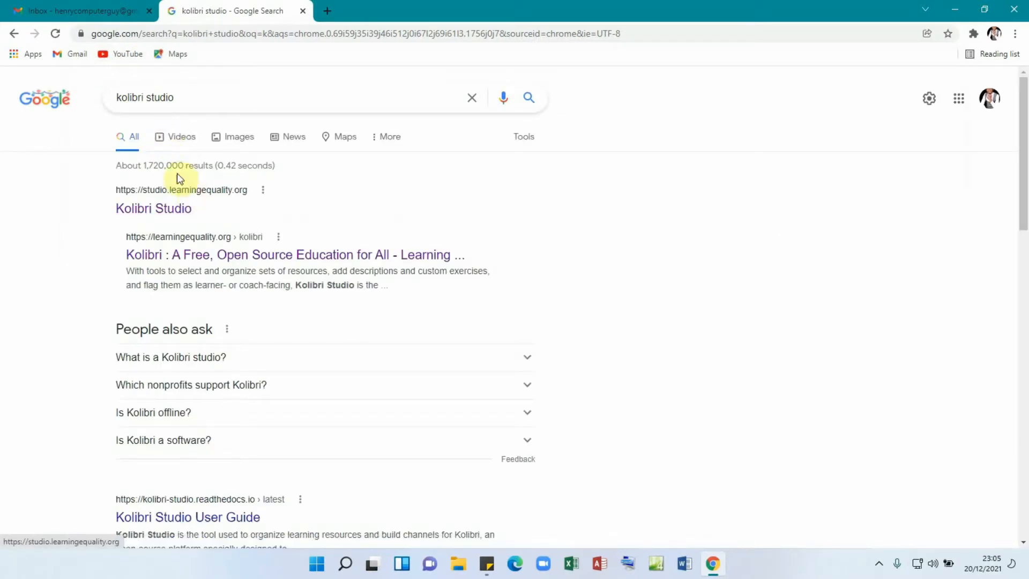
# - Open the Kolibri Studio site and sign in with the account's e-mail and password
pyautogui.click(175, 208)
pyautogui.click(167, 212)
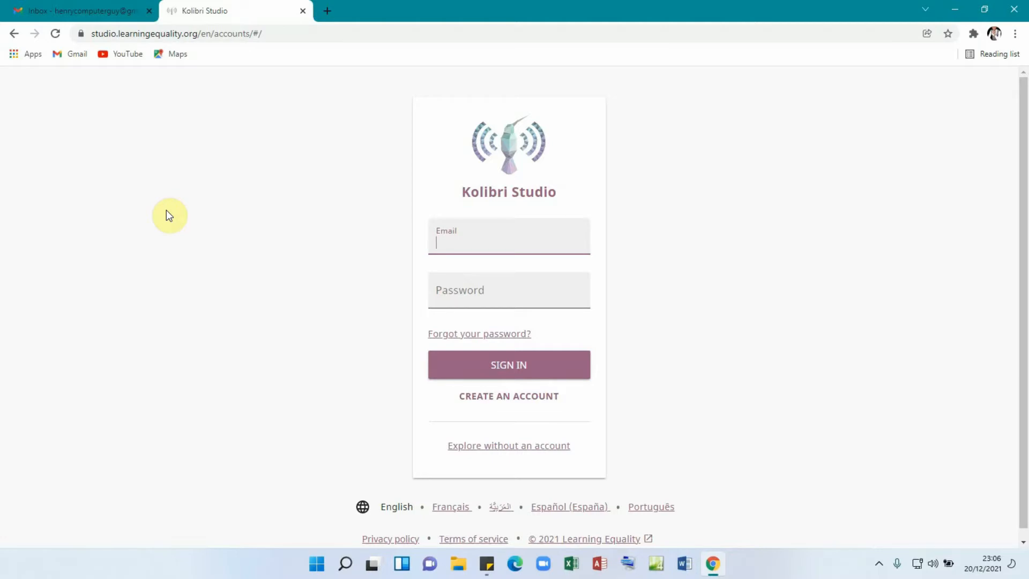
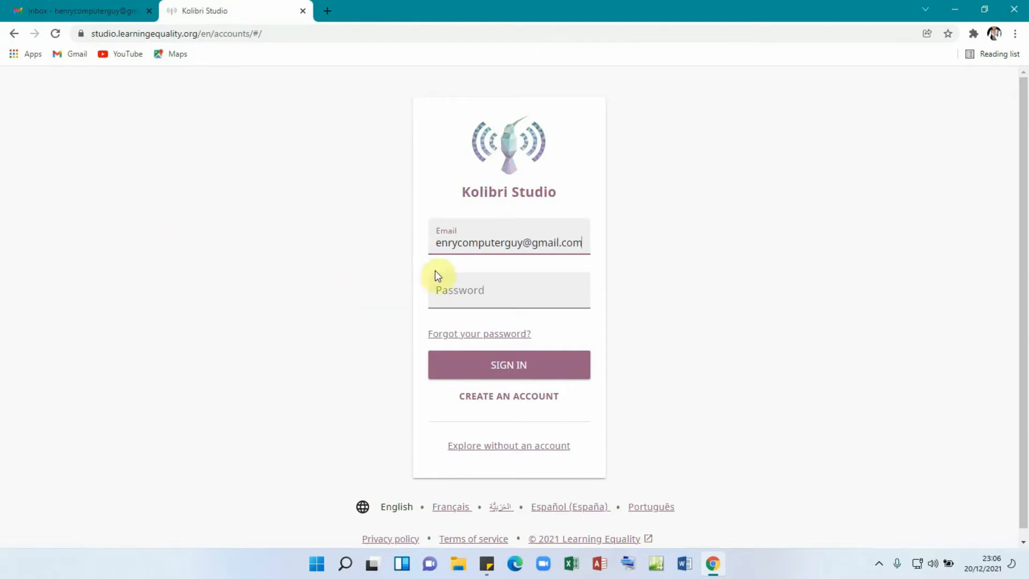
pyautogui.click(452, 296)
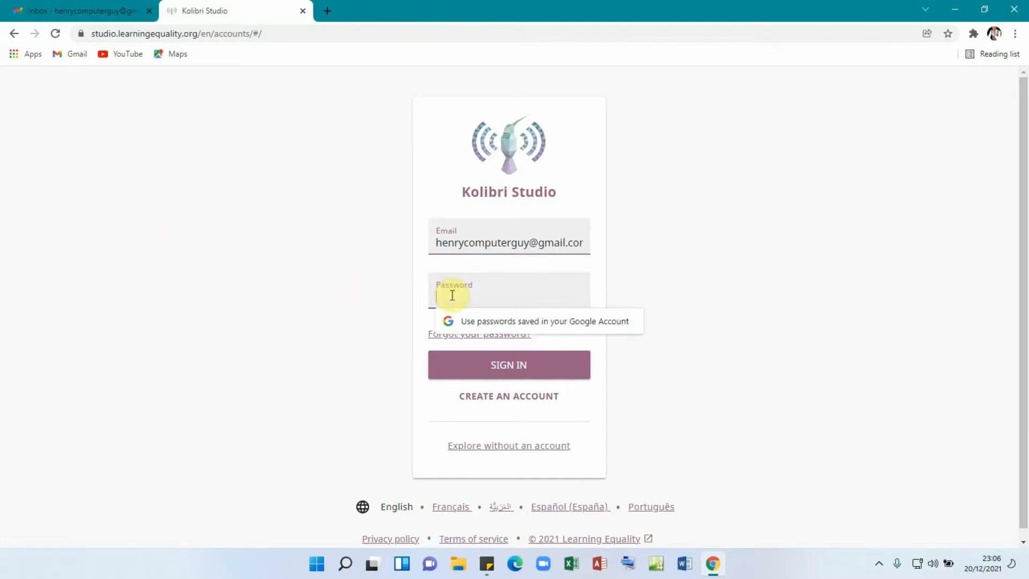
pyautogui.write('••••••••')
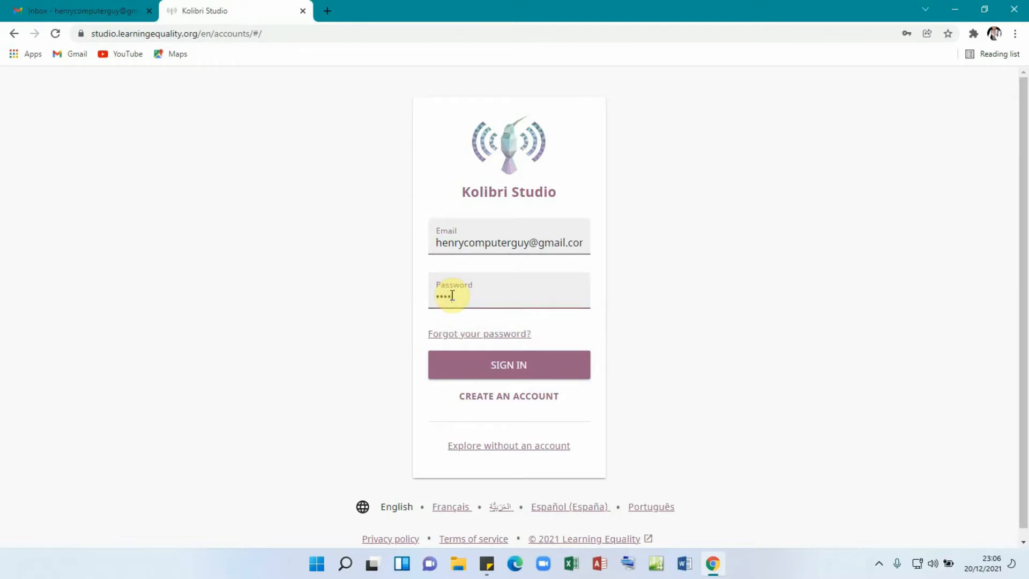
pyautogui.write('••')
pyautogui.click(501, 374)
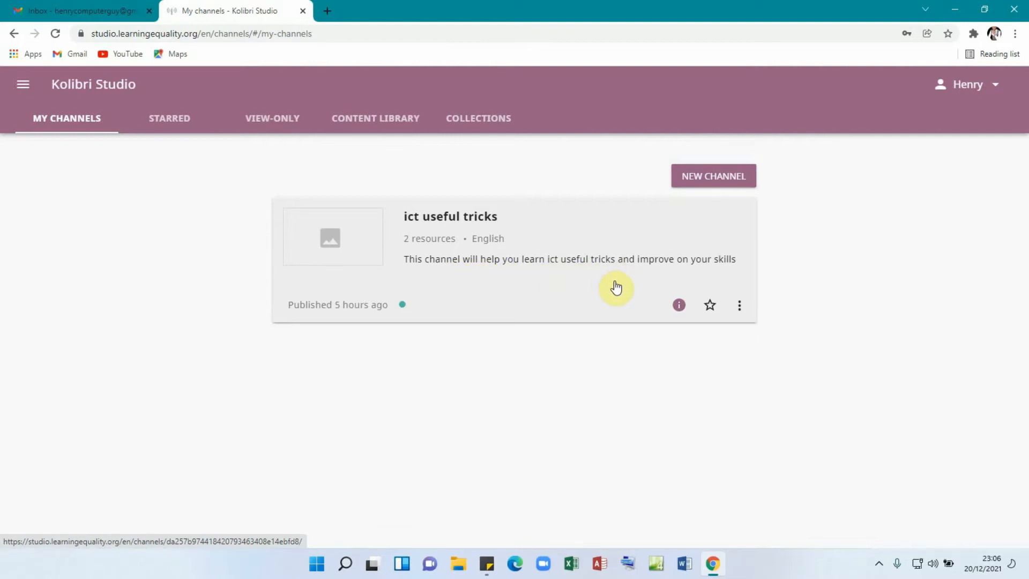
# - Browse the ict useful tricks channel's Tricks for you topic, then open the empty Documents topic
pyautogui.click(417, 249)
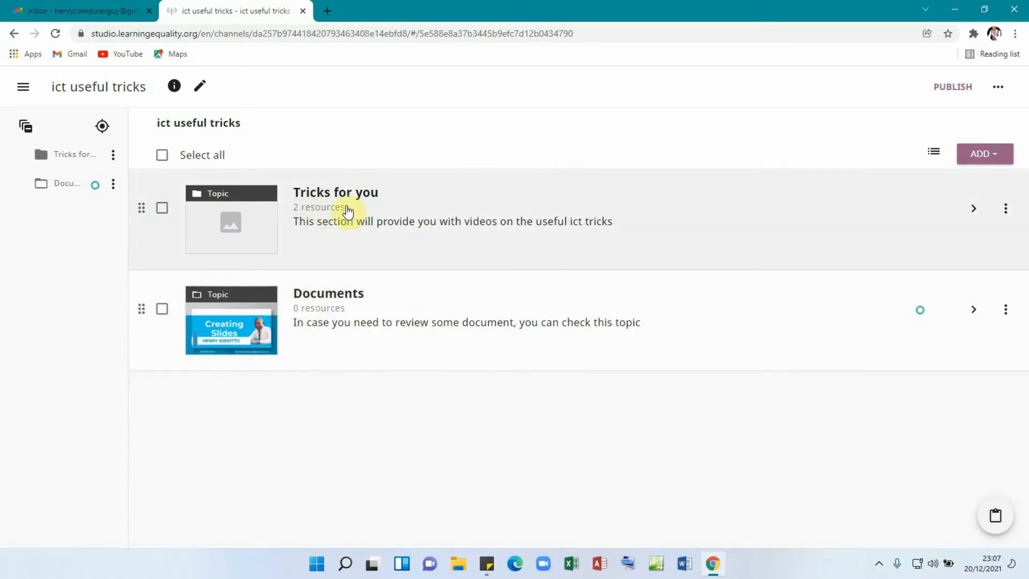
pyautogui.click(319, 212)
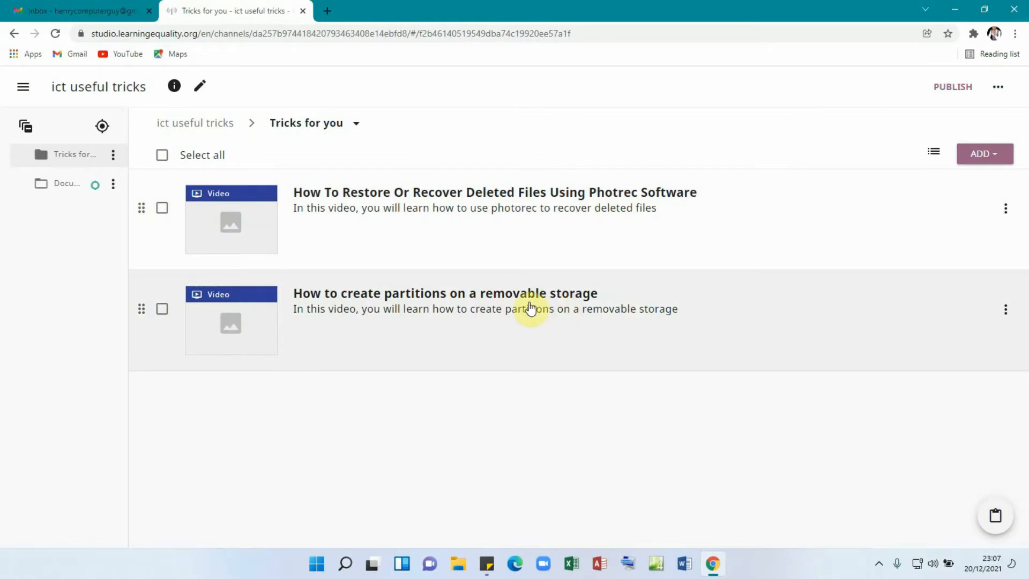
pyautogui.click(337, 210)
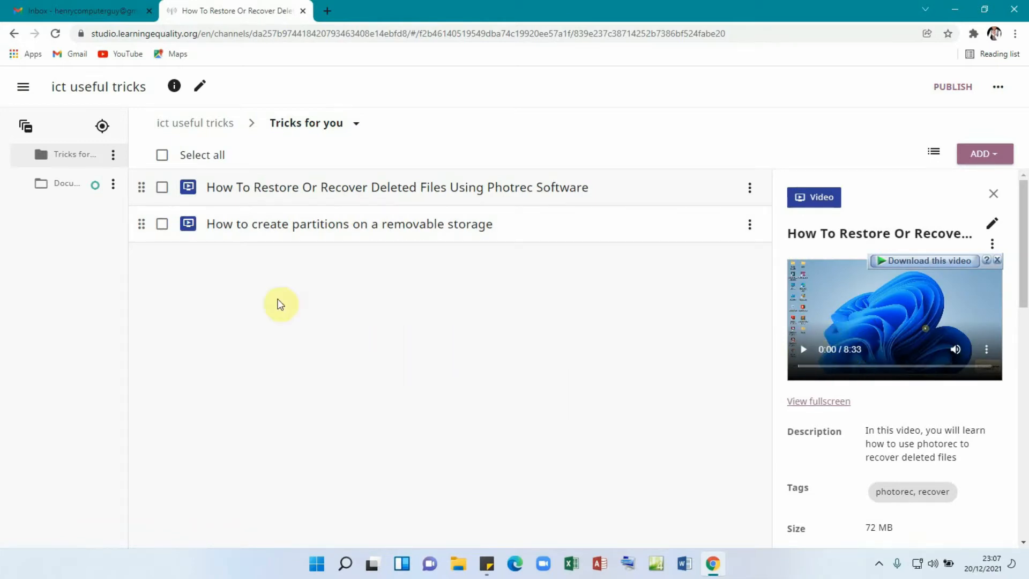
pyautogui.doubleClick(189, 123)
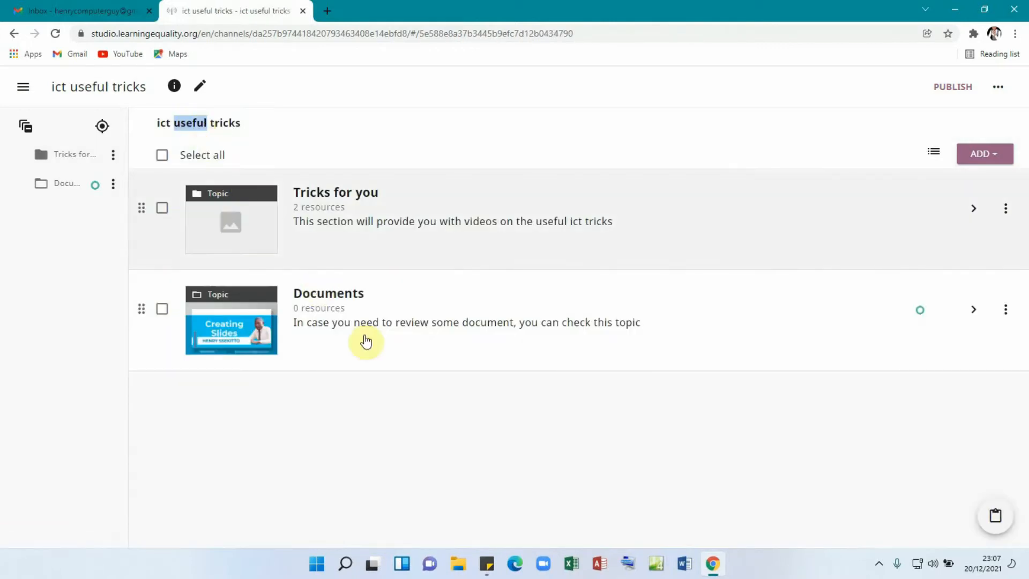
pyautogui.click(458, 386)
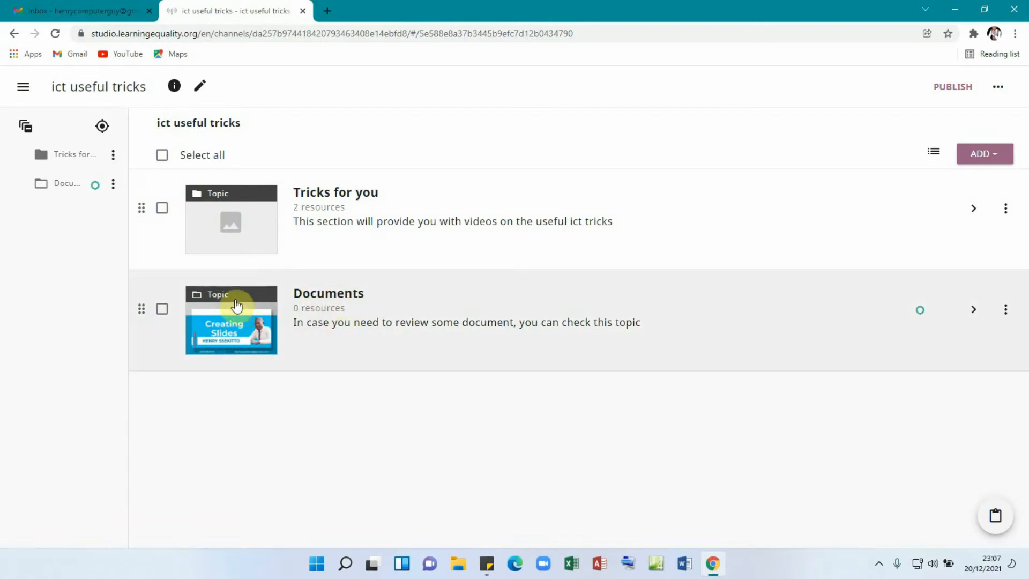
pyautogui.click(383, 314)
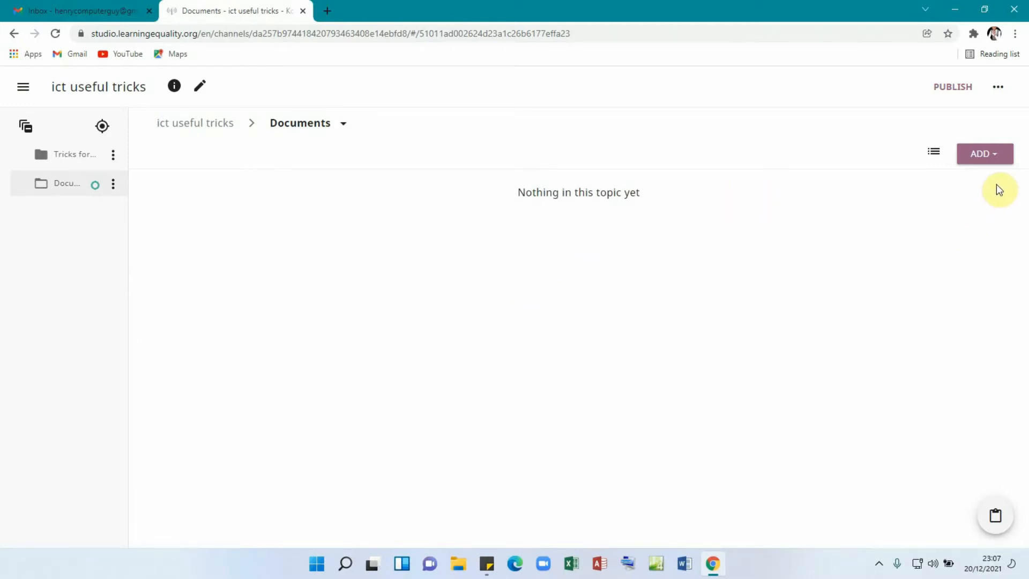
# - Start a file upload into Documents and pick Creating Slides.pdf from the Desktop\kolibri folder
pyautogui.click(998, 161)
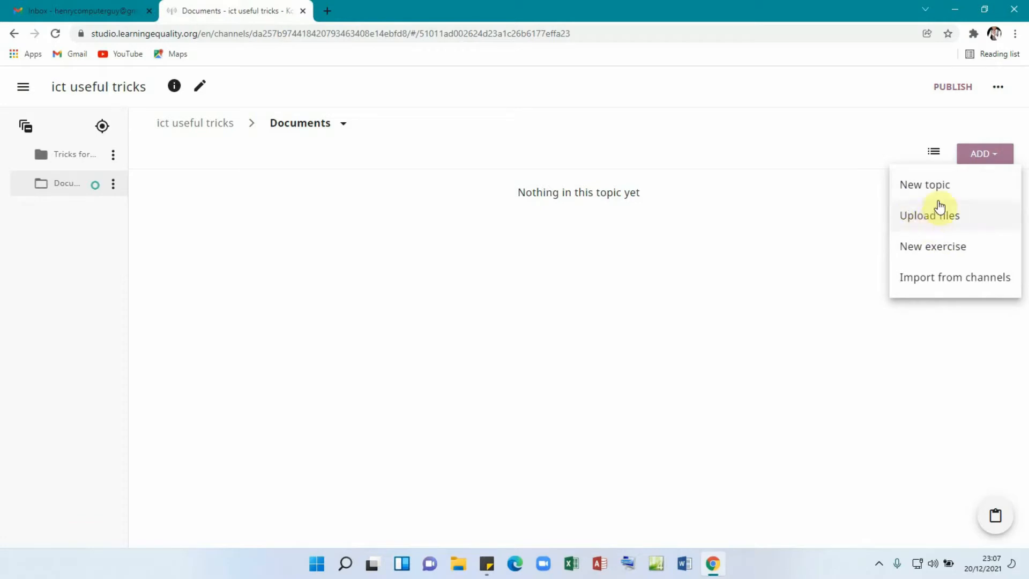
pyautogui.click(930, 221)
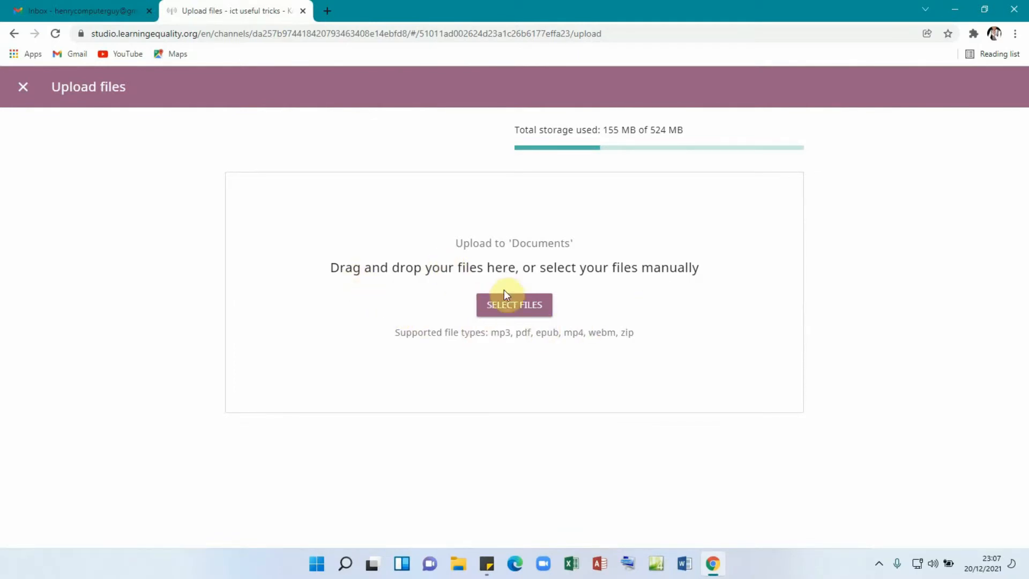
pyautogui.click(513, 304)
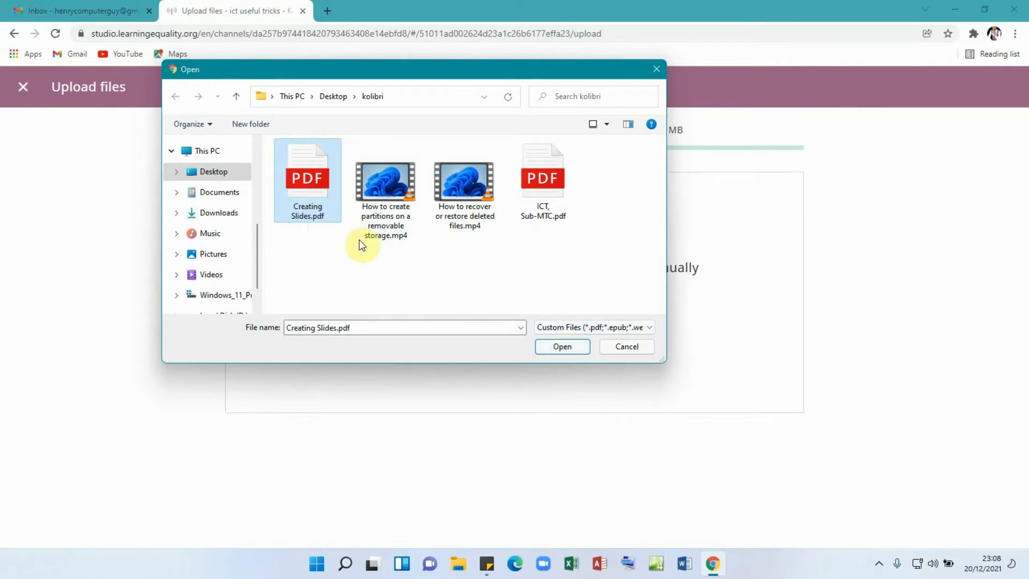
# - Upload Creating Slides.pdf and retitle it 'Creating a presentation'
pyautogui.click(560, 348)
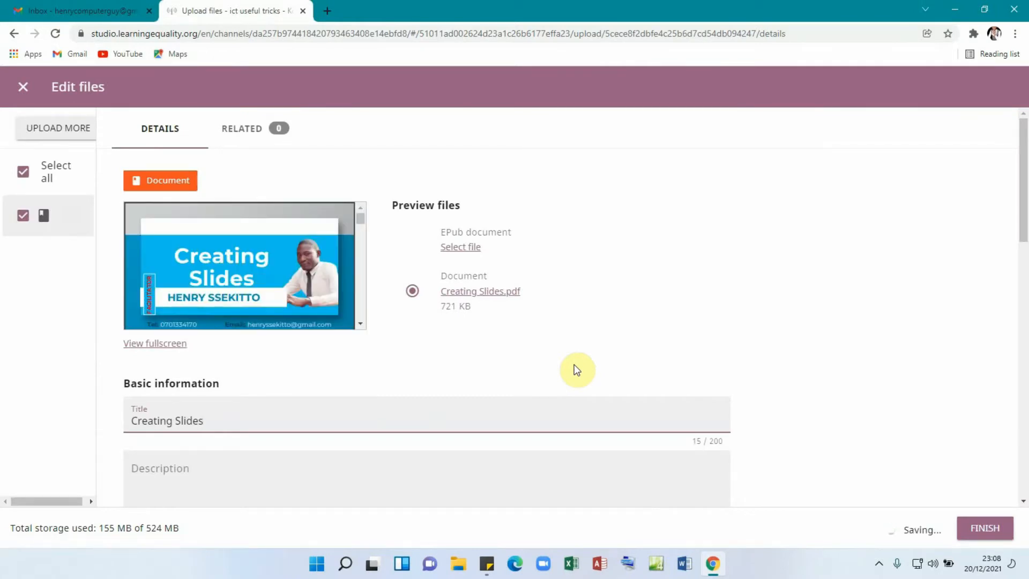
pyautogui.scroll(-1, 412, 345)
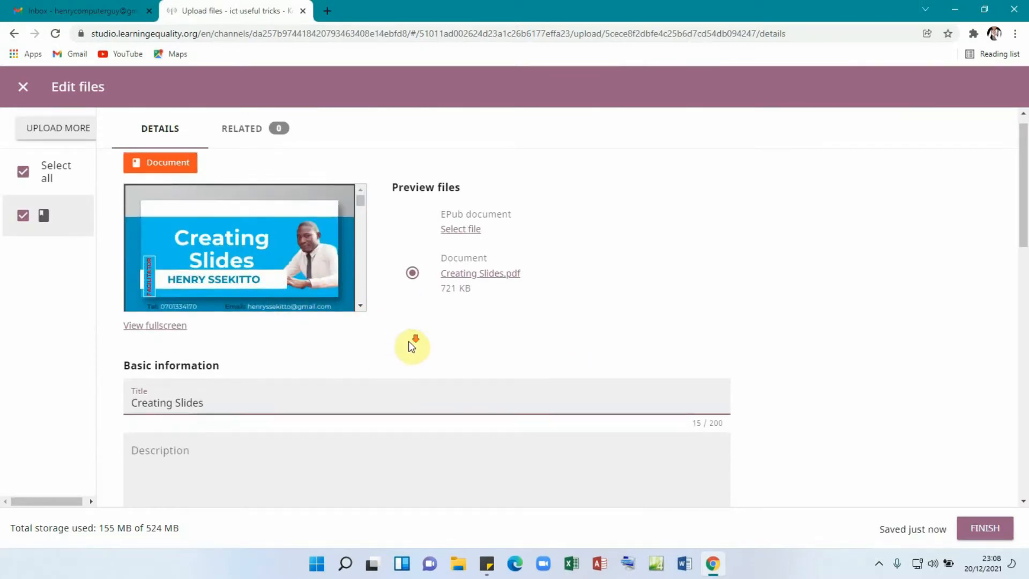
pyautogui.scroll(-2, 412, 346)
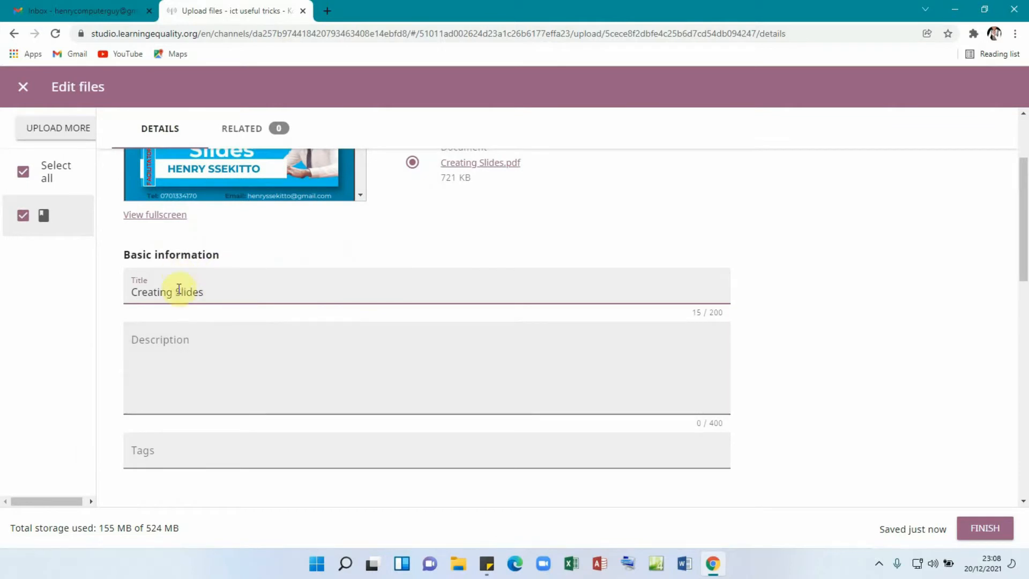
pyautogui.press('BackSpace')
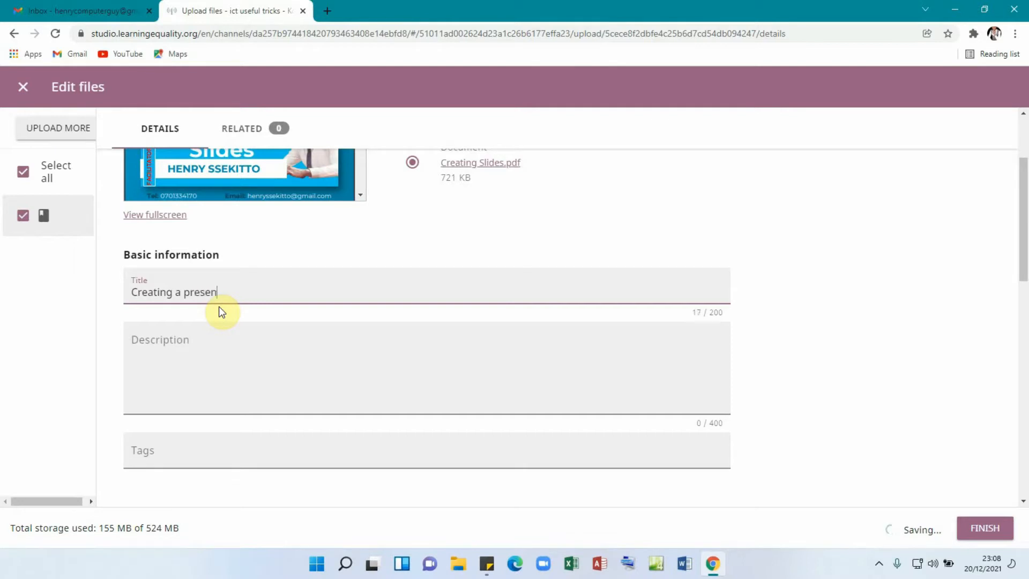
pyautogui.write('n')
# - Add the description 'in this document, you will learn how to create a presentation' and tag 'presentation'
pyautogui.click(189, 363)
pyautogui.write('i')
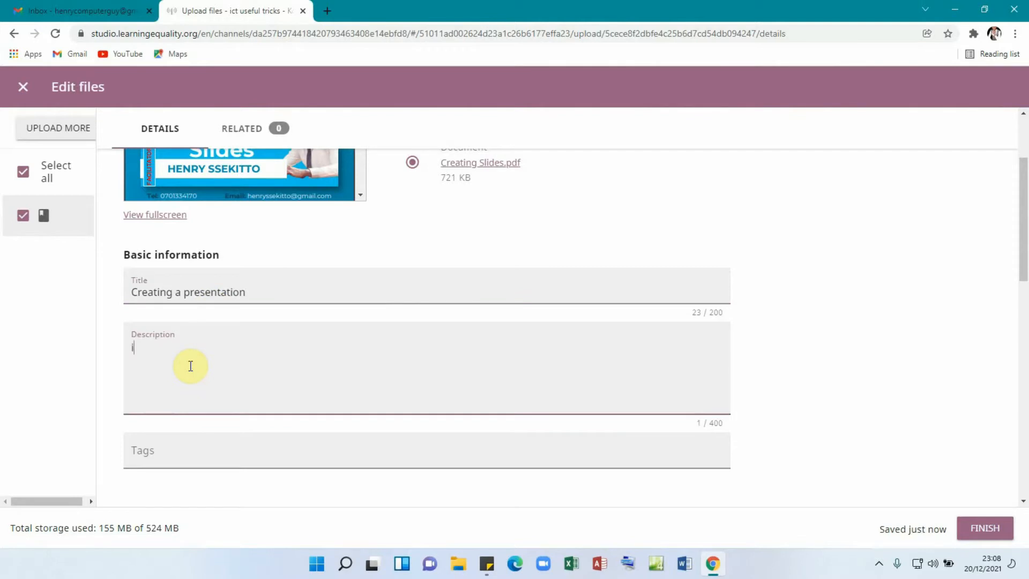
pyautogui.write('n this')
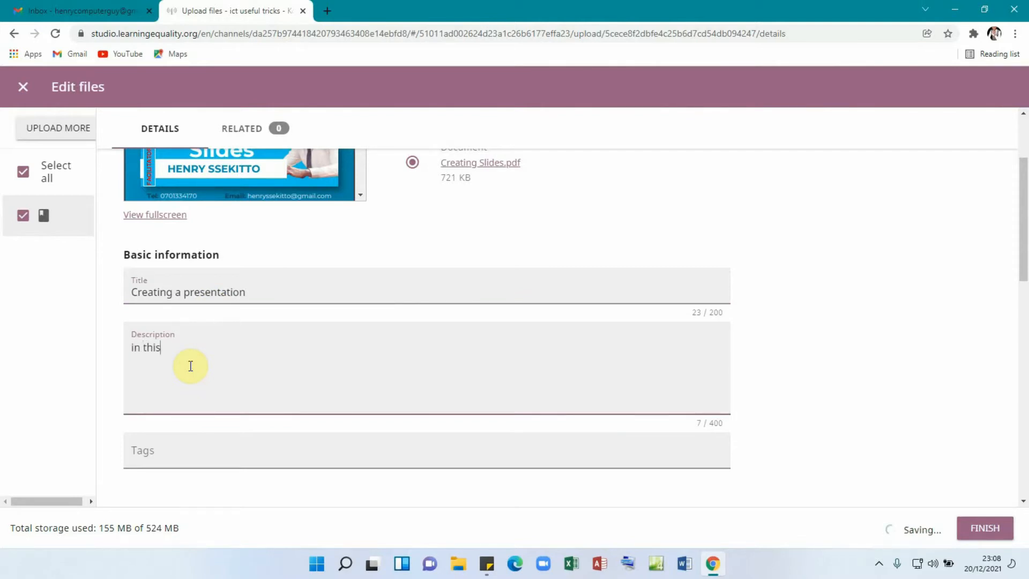
pyautogui.write(' document')
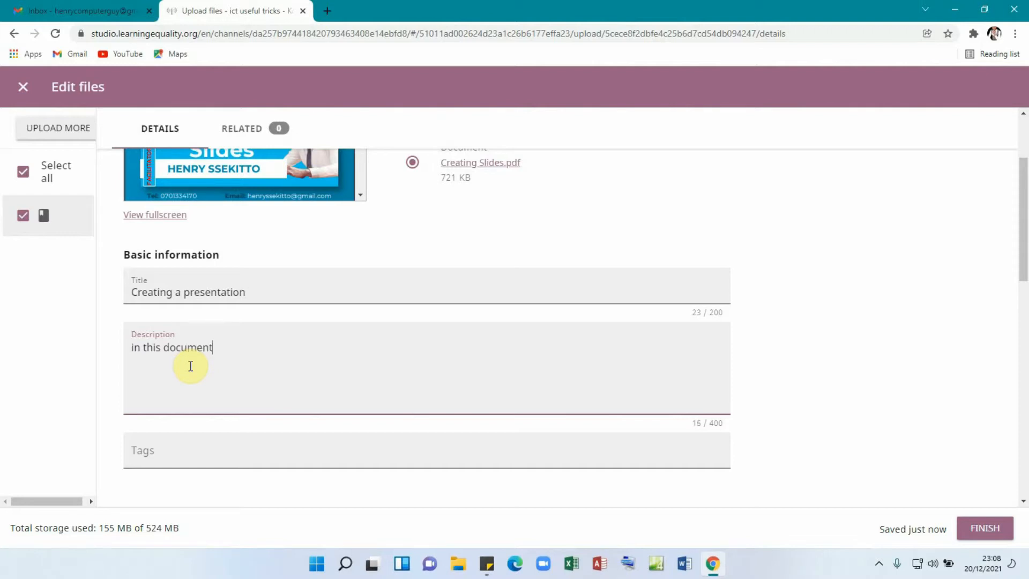
pyautogui.write(', you w')
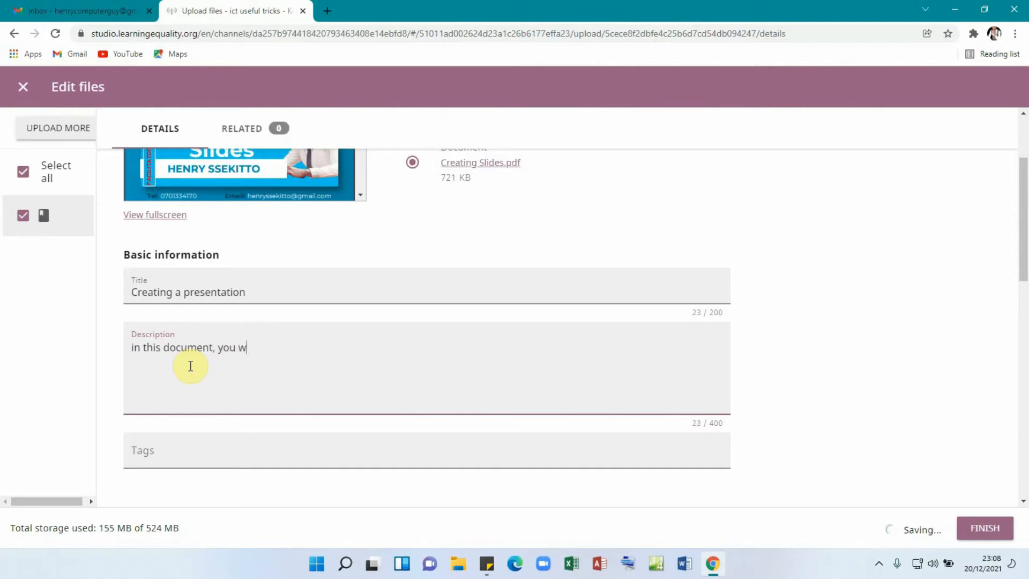
pyautogui.write('ill')
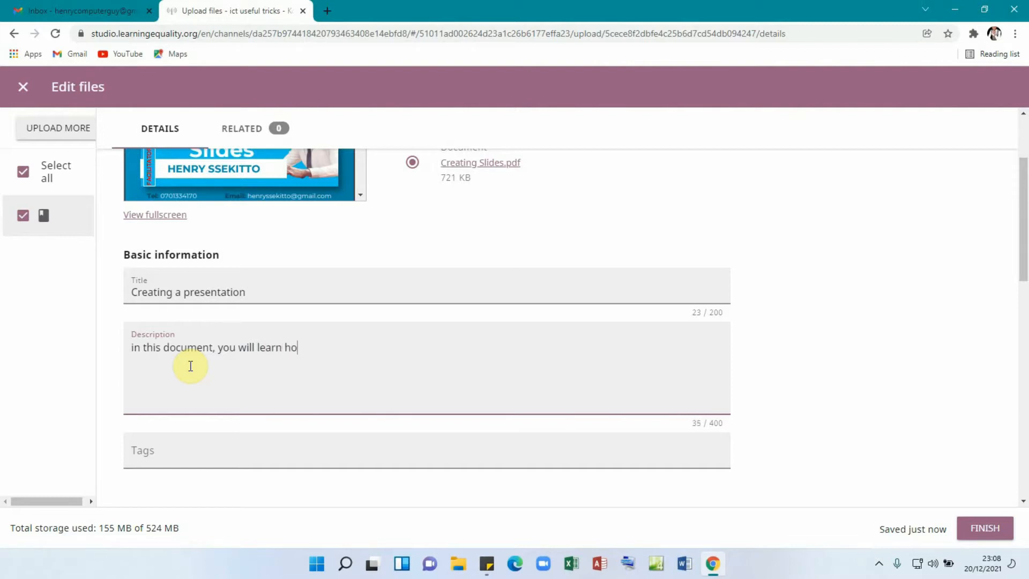
pyautogui.write('learn how to ')
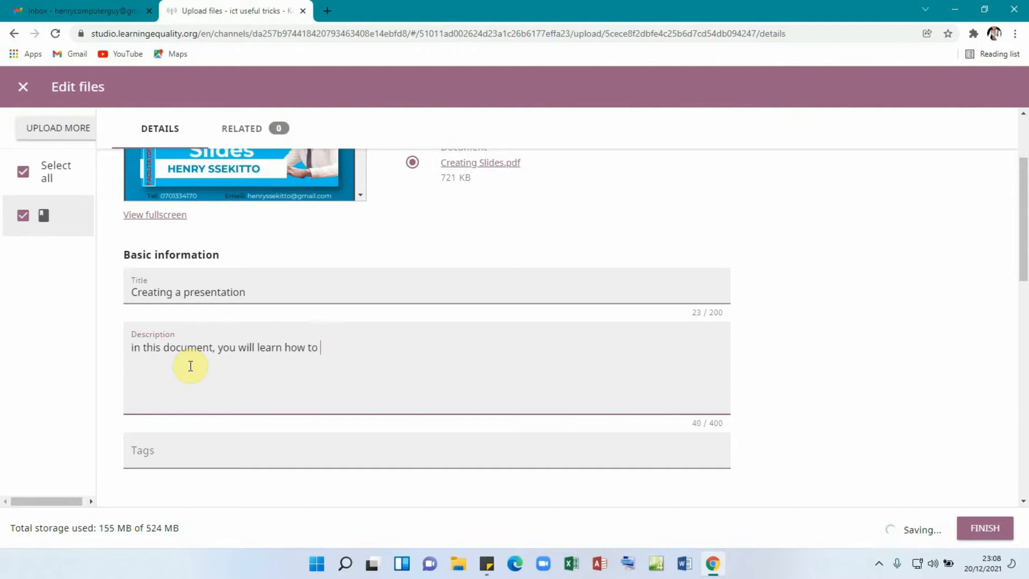
pyautogui.write('create a presentation')
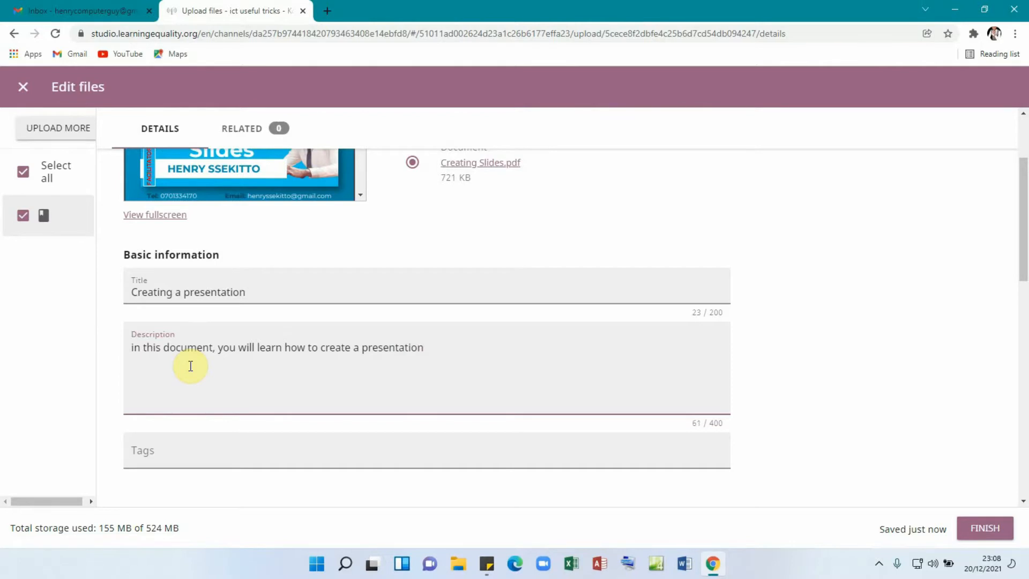
pyautogui.scroll(-1, 276, 418)
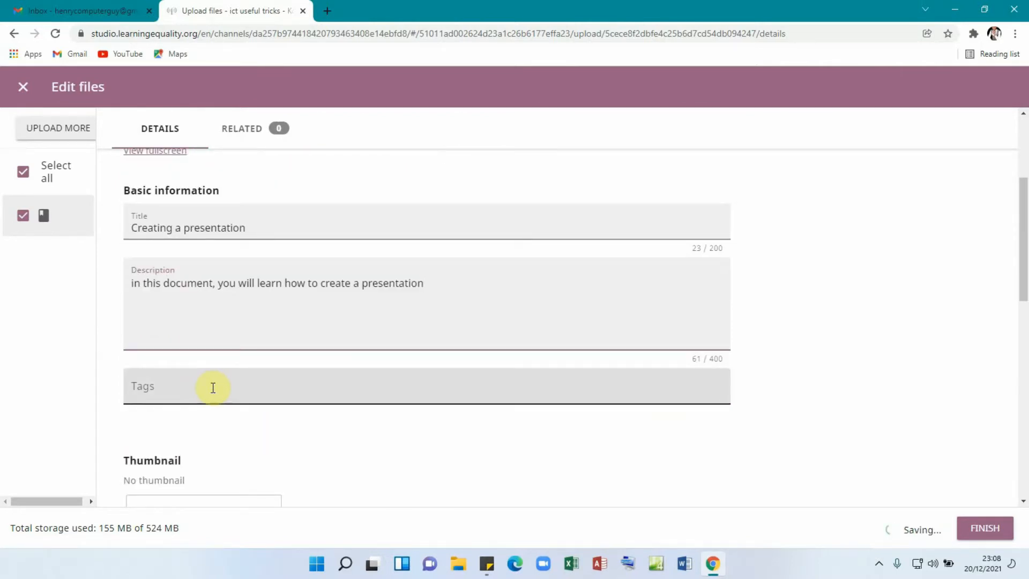
pyautogui.click(206, 385)
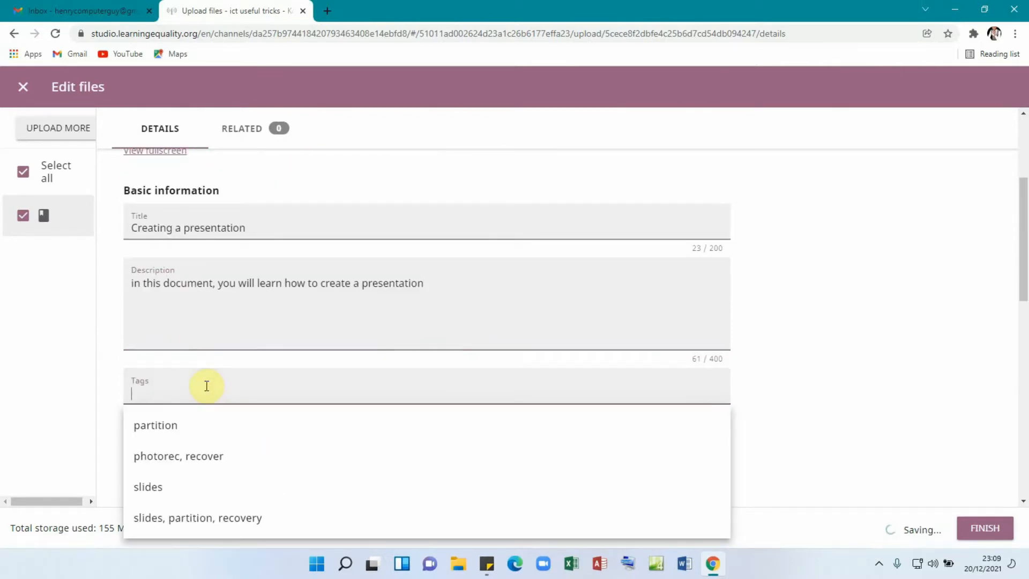
pyautogui.write('pr')
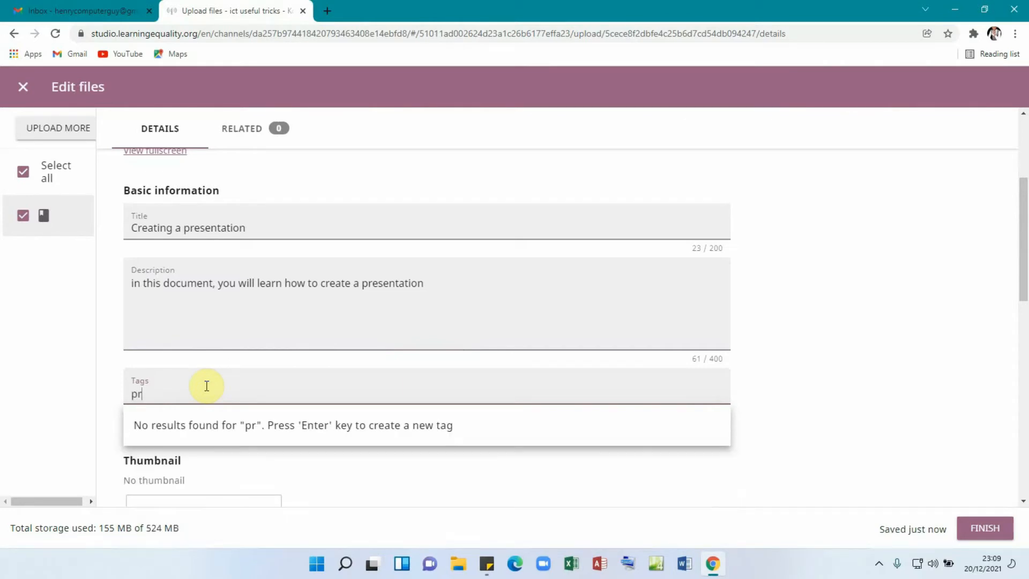
pyautogui.write('ese')
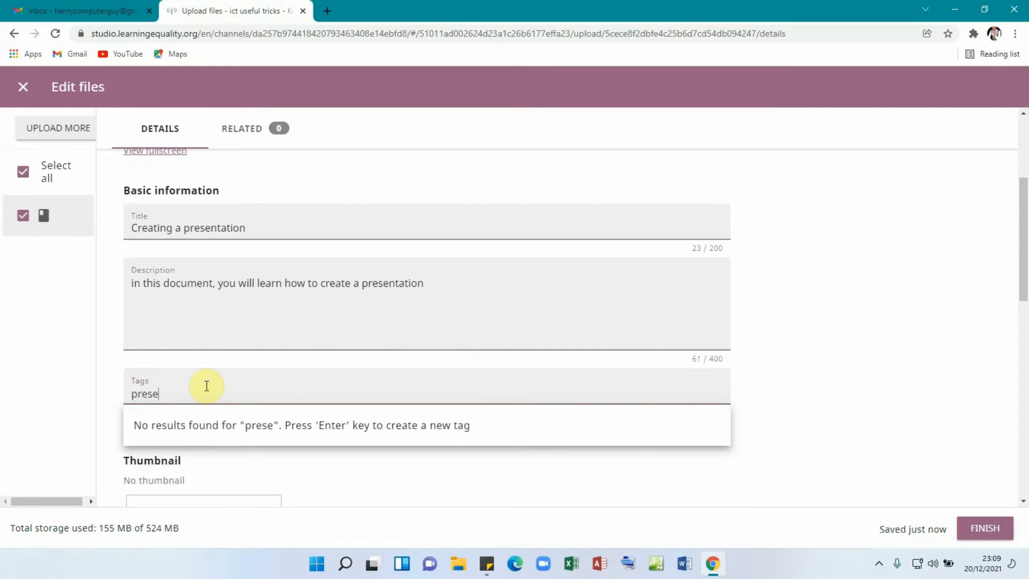
pyautogui.write('ntation')
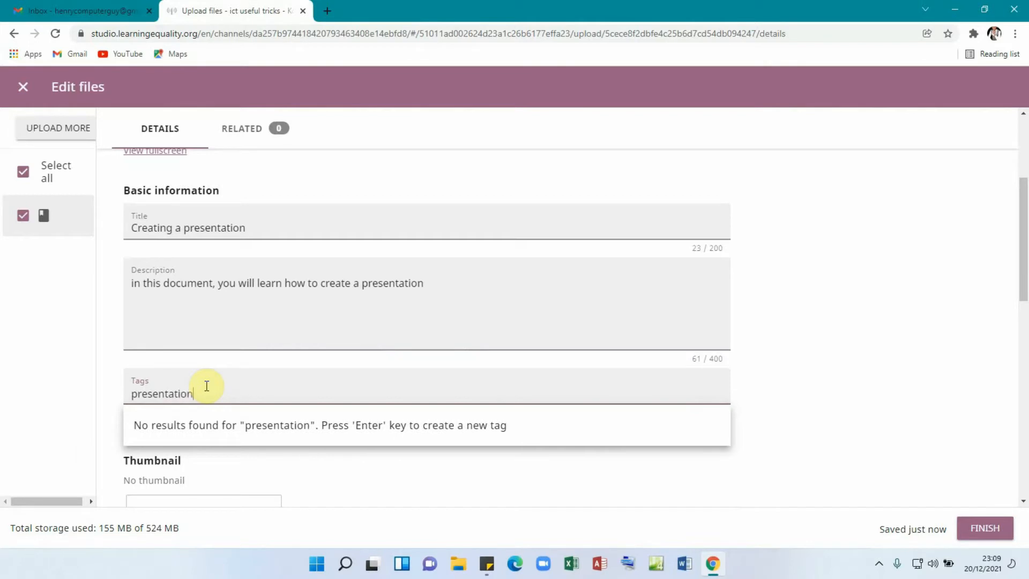
pyautogui.scroll(-1, 371, 385)
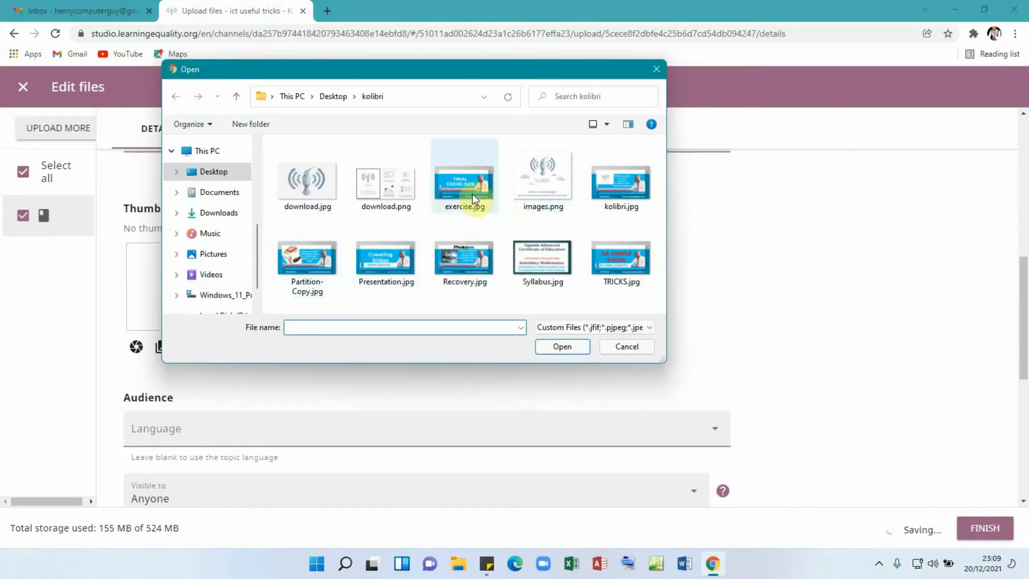
# - Upload Presentation.jpg as the document's thumbnail
pyautogui.click(381, 262)
pyautogui.click(562, 348)
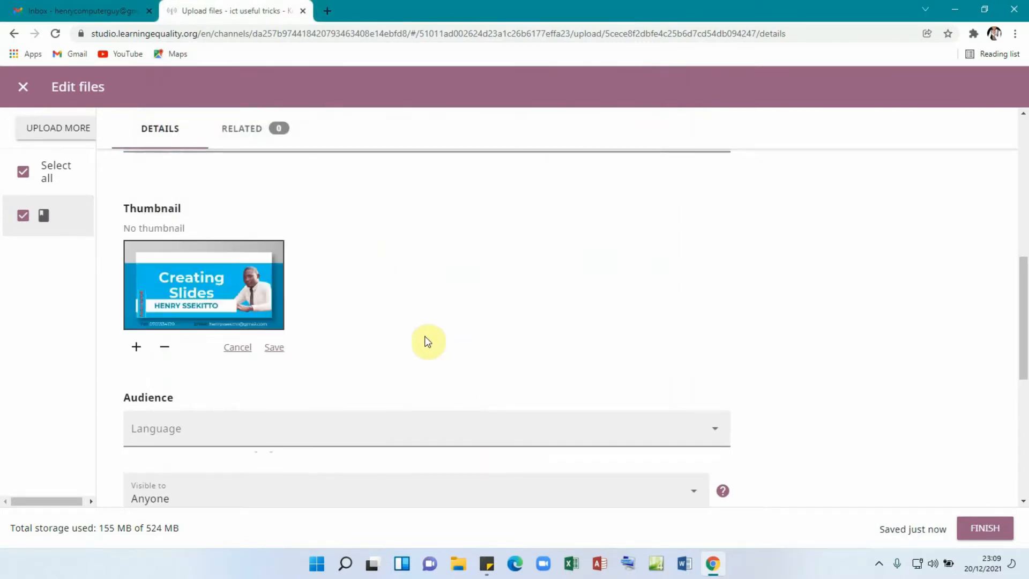
pyautogui.scroll(-3, 485, 324)
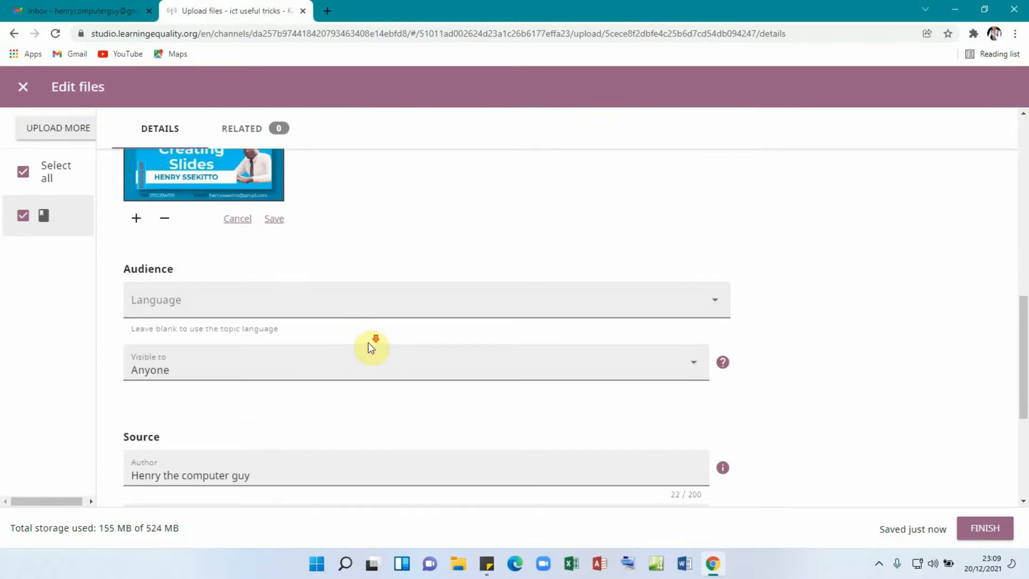
# - Keep visibility set to Anyone and save the document's details
pyautogui.scroll(-1, 368, 342)
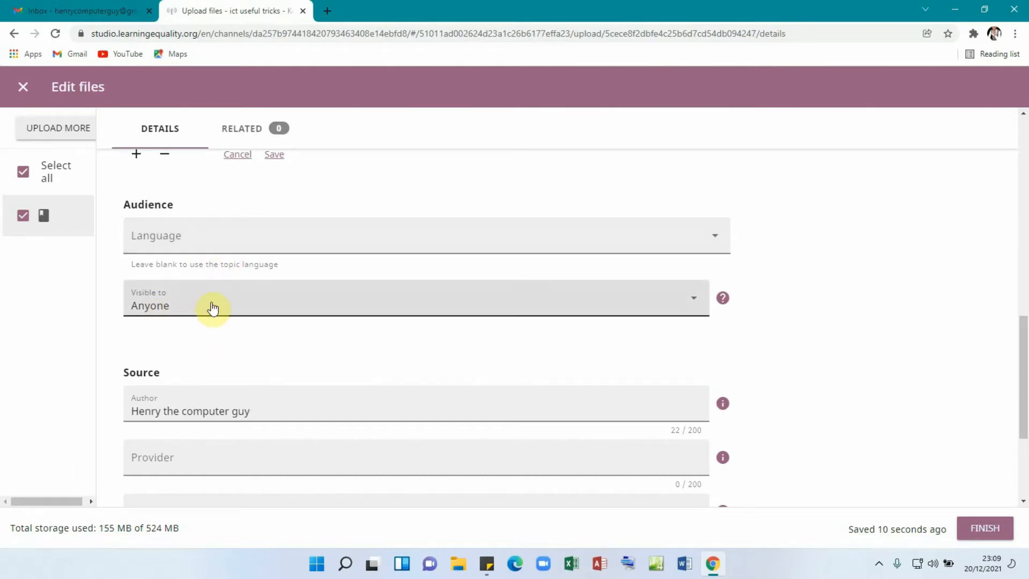
pyautogui.click(317, 308)
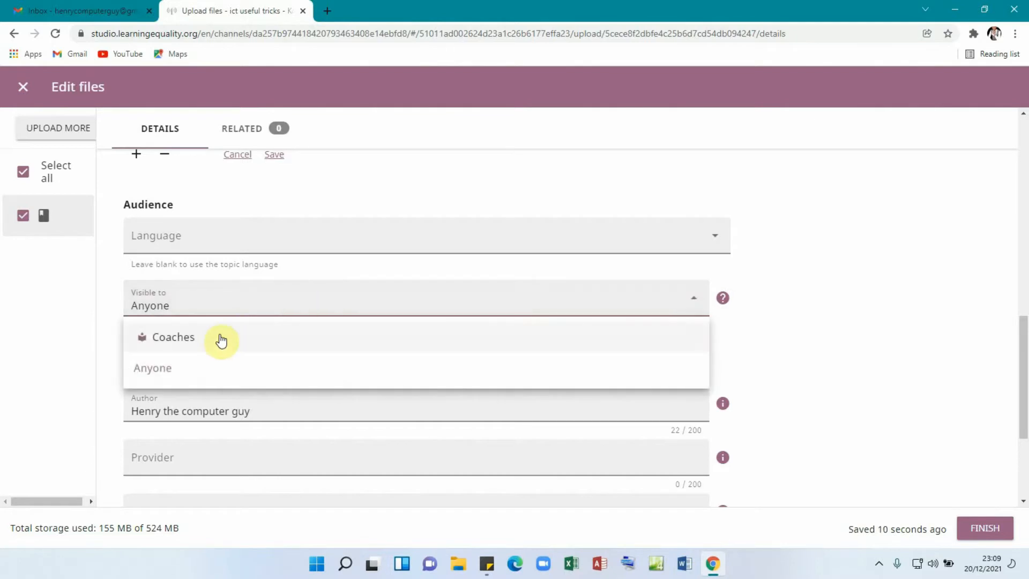
pyautogui.click(198, 368)
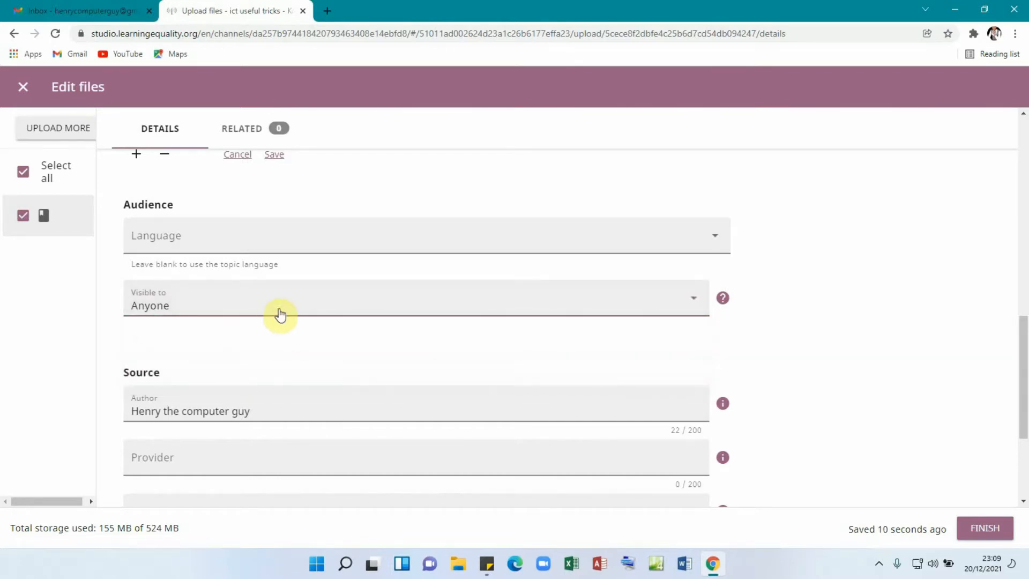
pyautogui.scroll(-2, 279, 315)
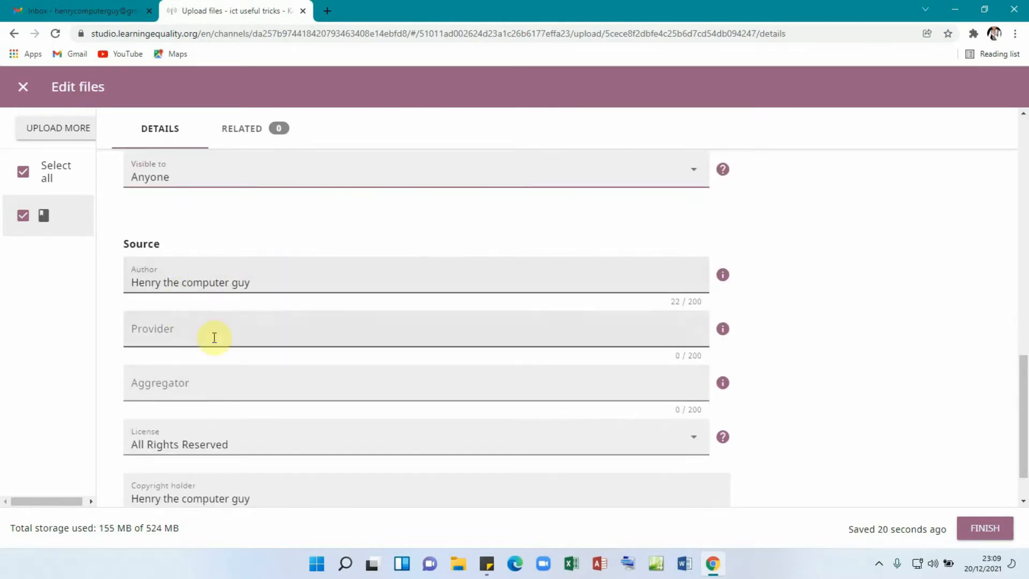
pyautogui.scroll(-1, 264, 303)
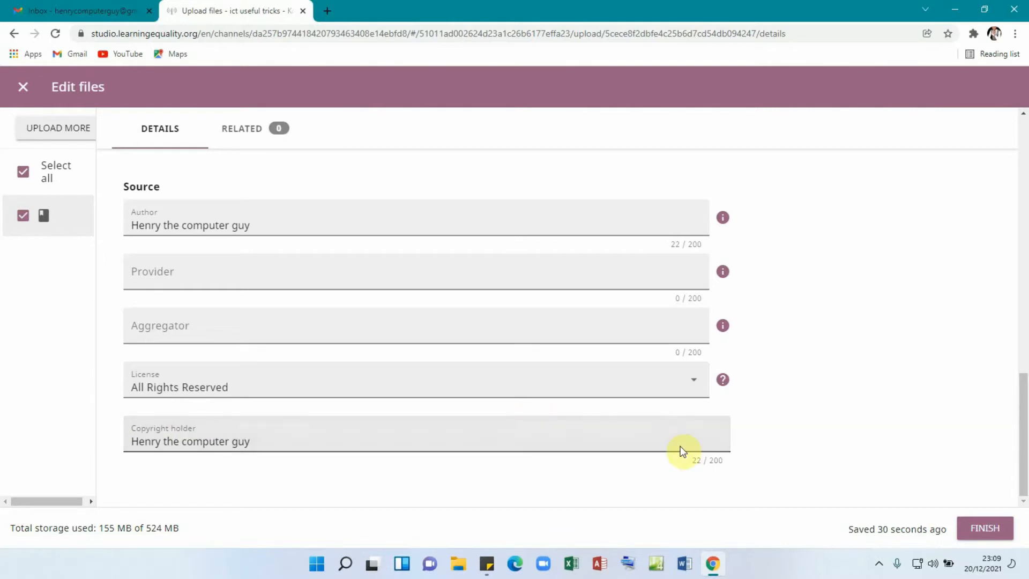
pyautogui.click(984, 529)
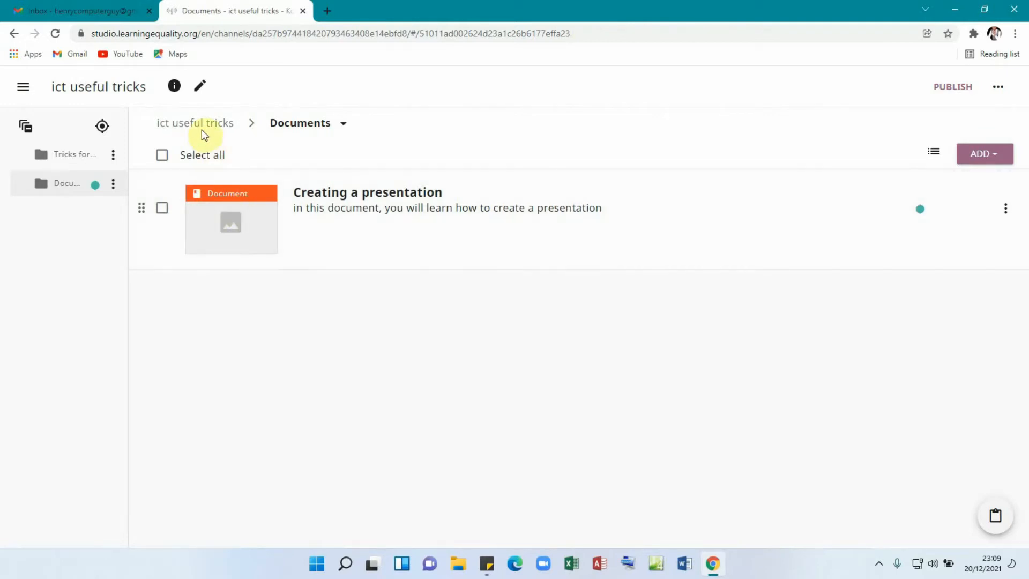
# - Return to the ict useful tricks channel root, where Documents now shows 1 resource
pyautogui.click(202, 128)
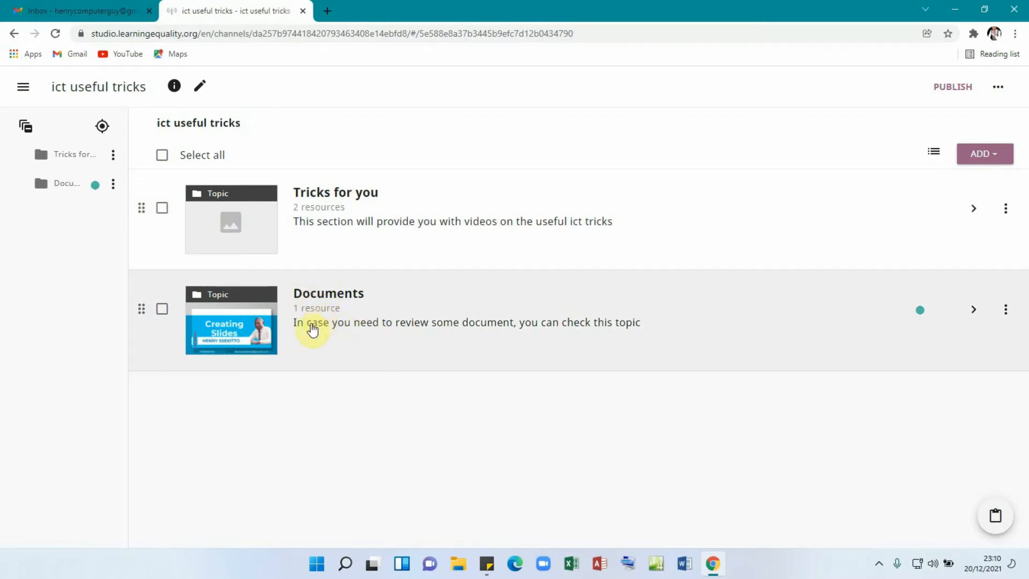
pyautogui.click(606, 399)
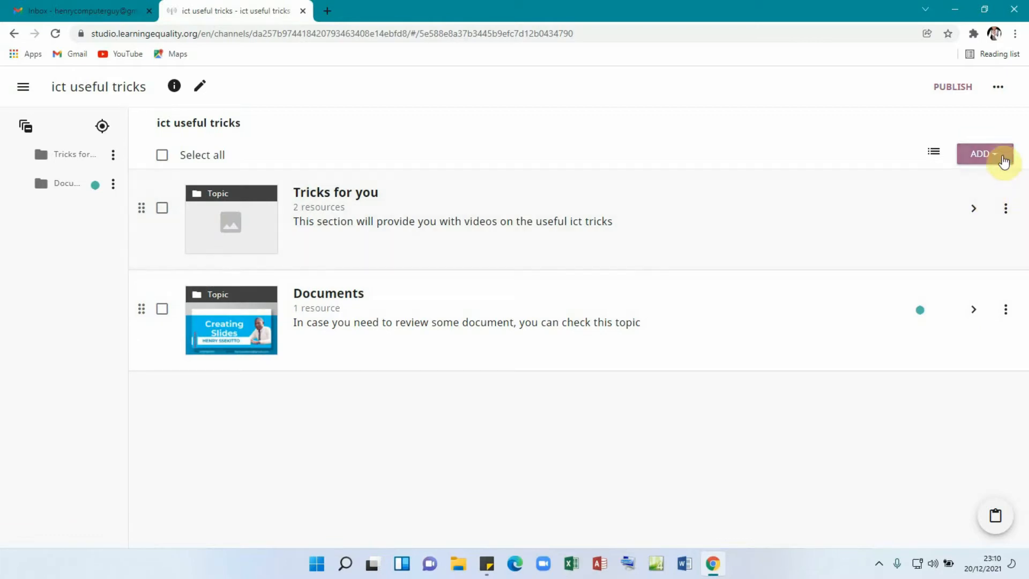
# - Create a new exercise titled 'TRY THESE QUESTIONS' with the description 'Attempt all'
pyautogui.click(996, 156)
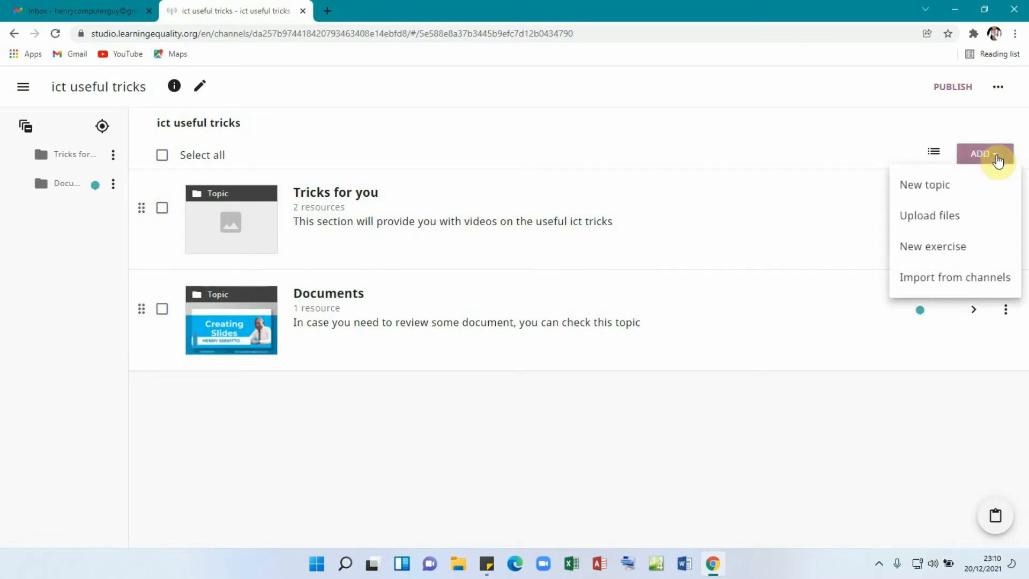
pyautogui.click(925, 251)
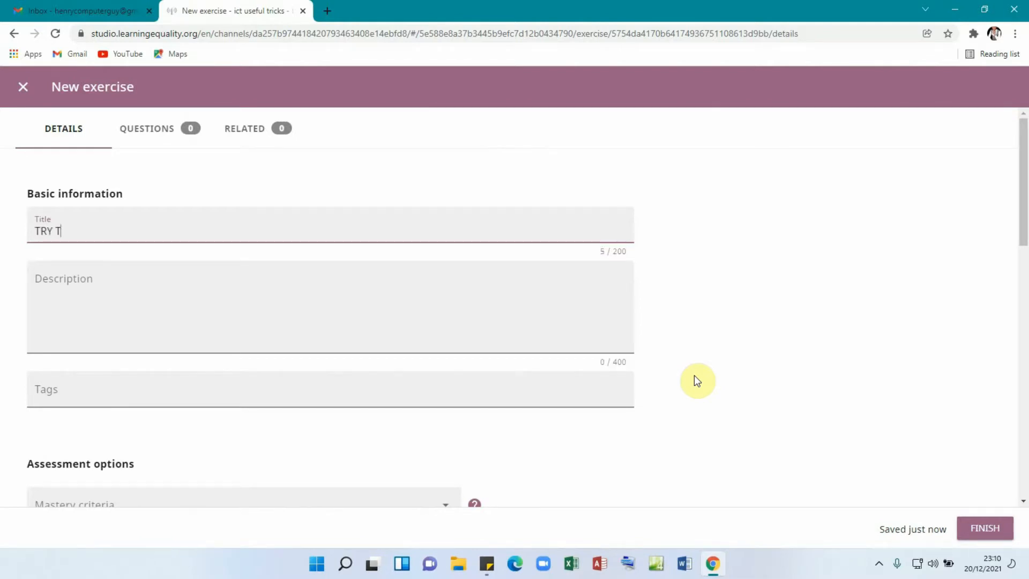
pyautogui.write('HESE QUES')
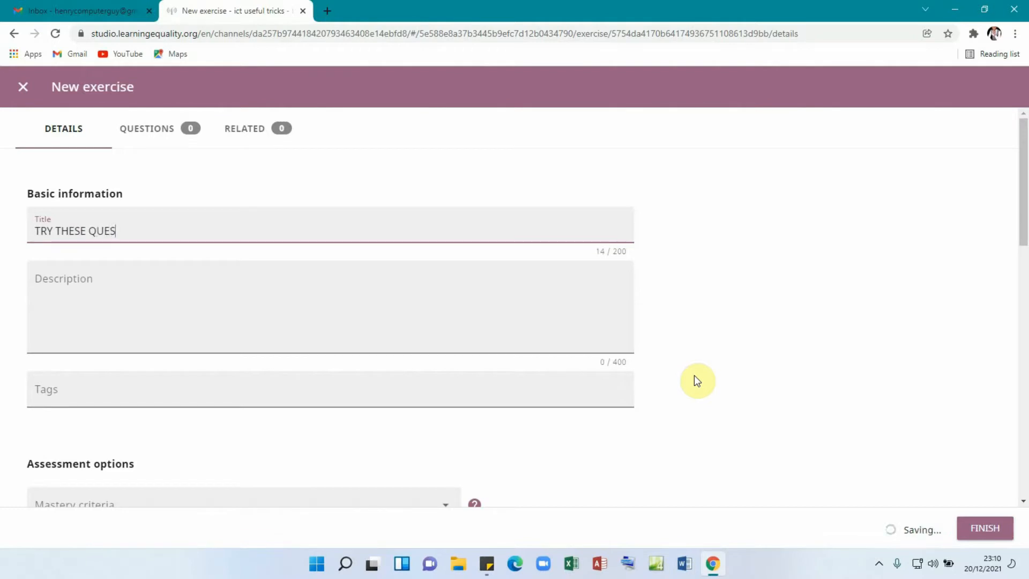
pyautogui.write('TIONS')
pyautogui.click(138, 304)
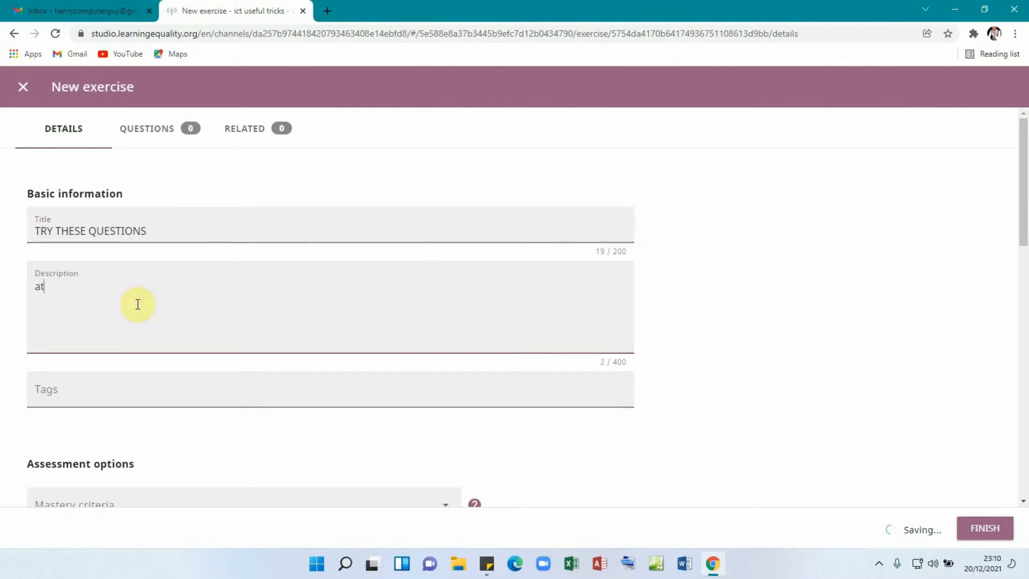
pyautogui.press('BackSpace')
pyautogui.press('BackSpace')
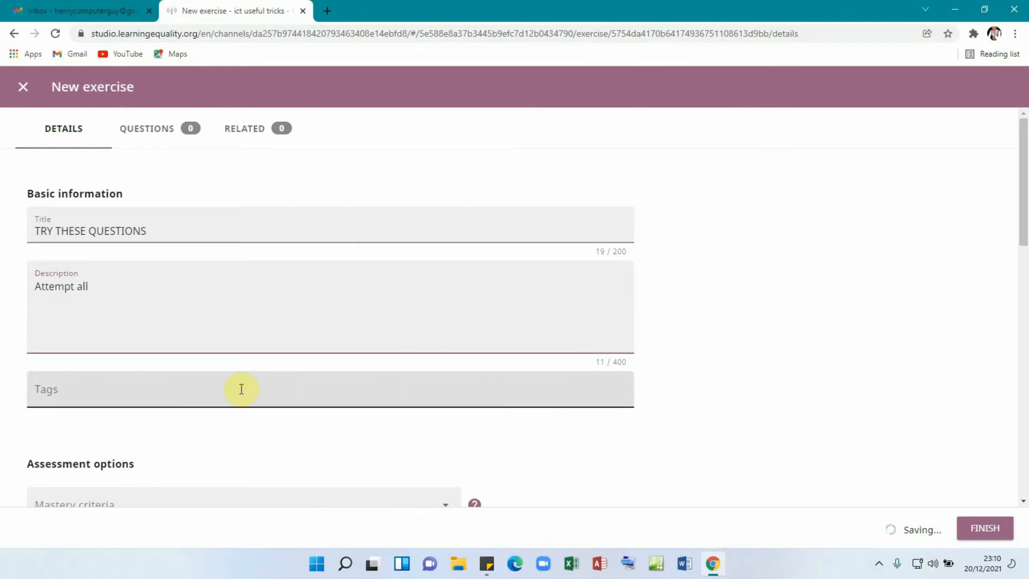
pyautogui.scroll(-2, 240, 387)
pyautogui.scroll(-2, 242, 395)
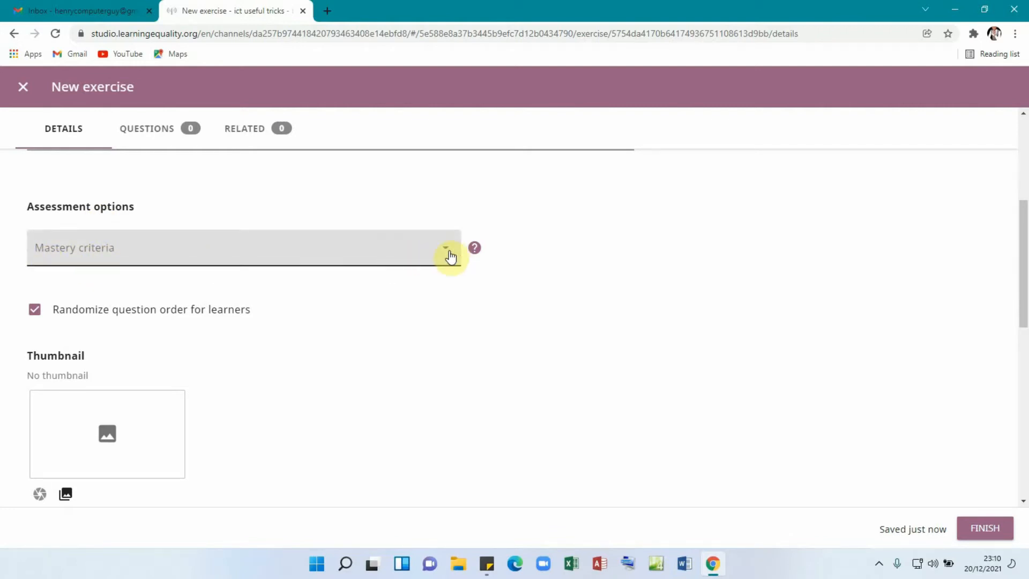
pyautogui.click(444, 253)
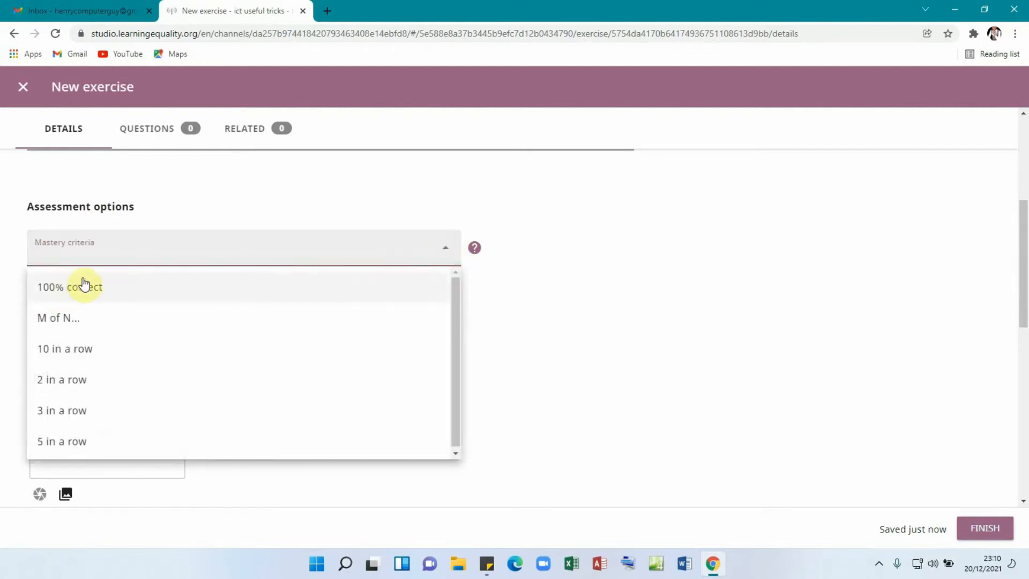
pyautogui.click(66, 293)
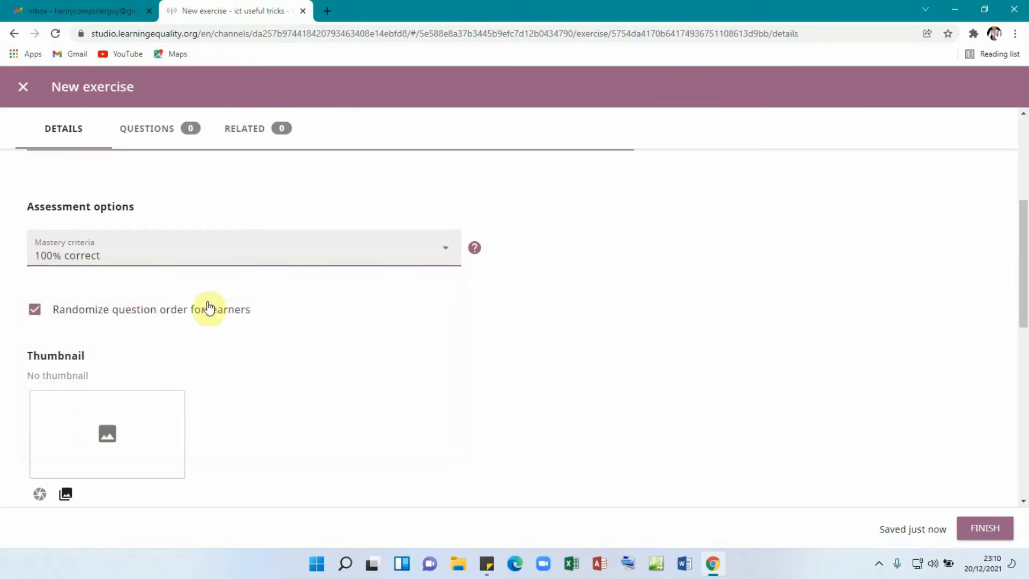
pyautogui.scroll(-3, 226, 315)
pyautogui.scroll(-5, 284, 337)
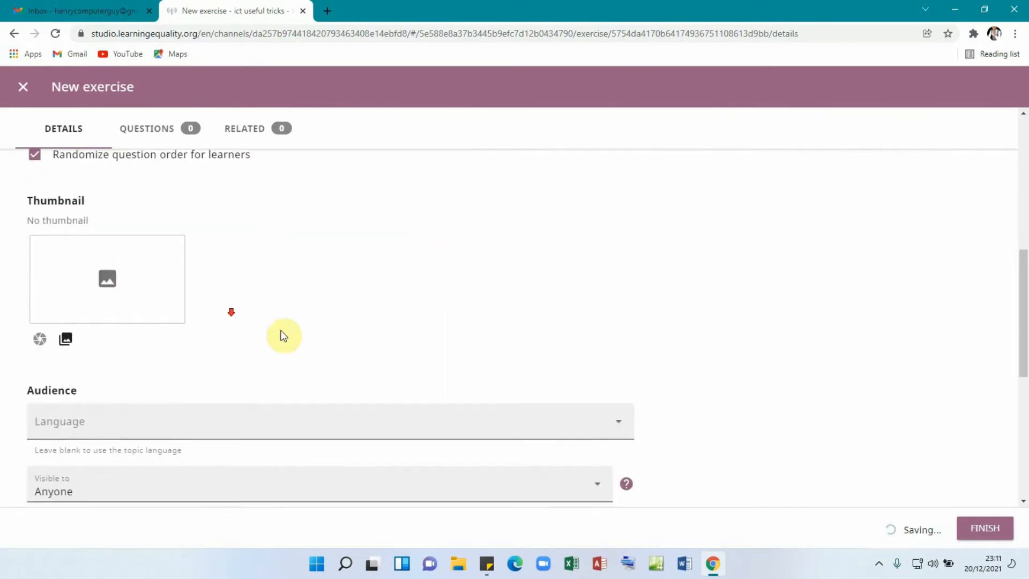
pyautogui.scroll(3, 205, 250)
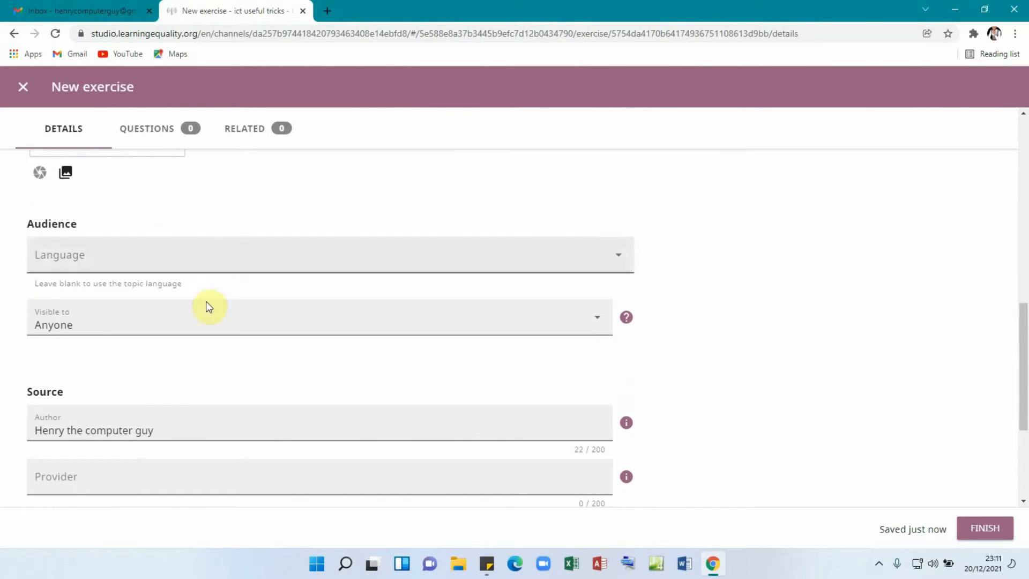
pyautogui.scroll(-3, 268, 327)
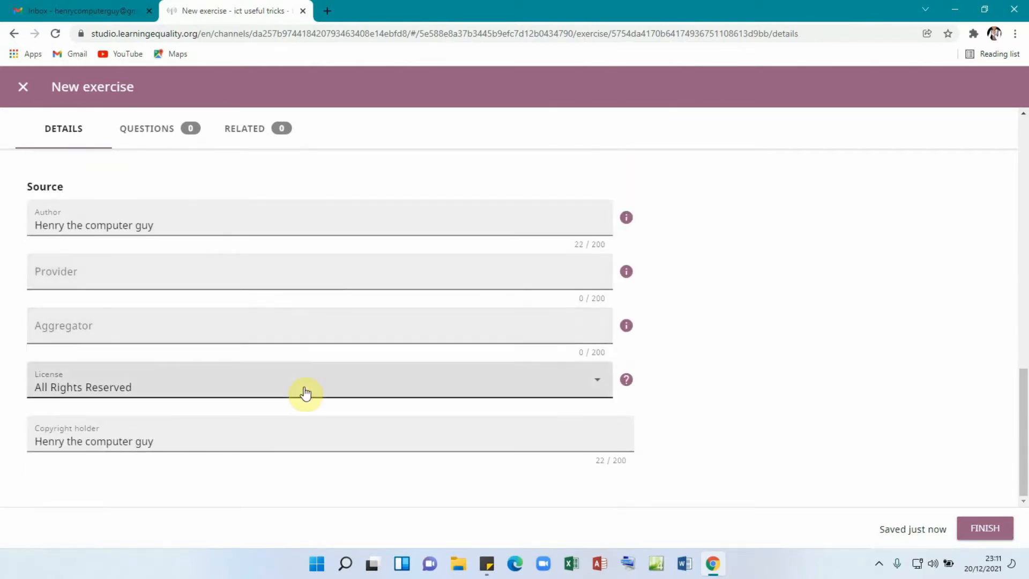
pyautogui.scroll(5, 102, 211)
pyautogui.scroll(-5, 324, 333)
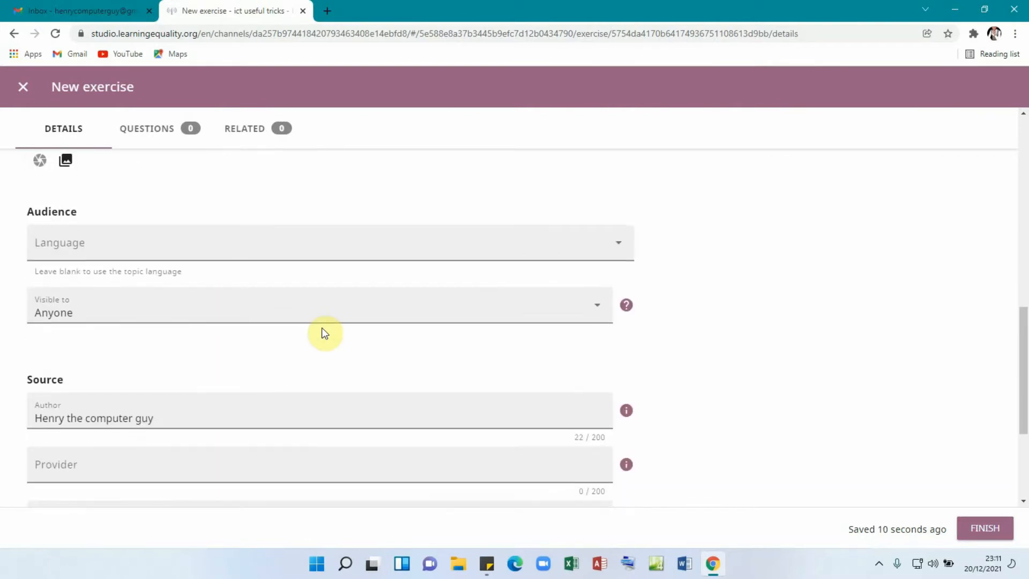
pyautogui.scroll(5, 228, 263)
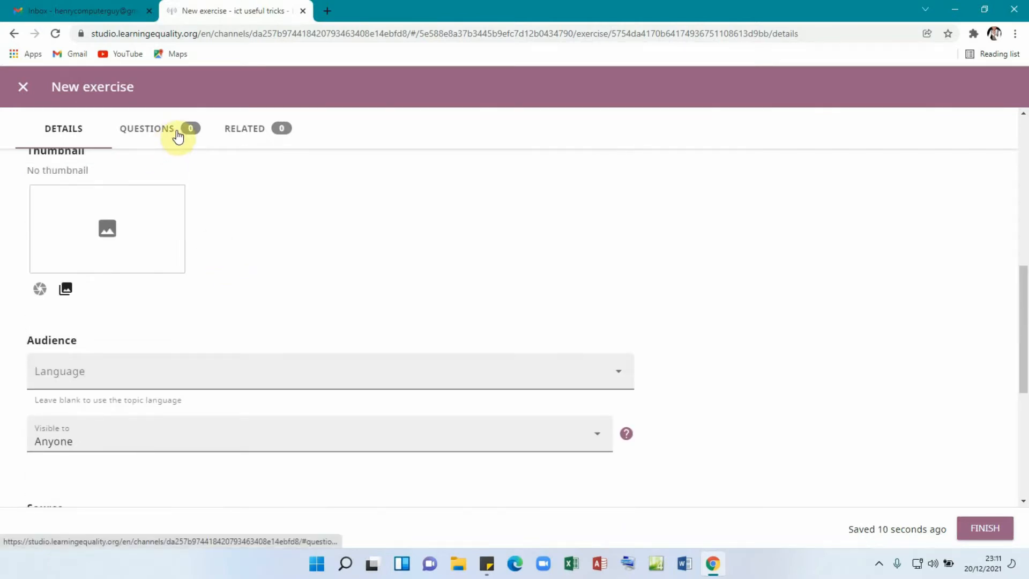
# - Add a first question reading '........ is a single page in a presentation'
pyautogui.click(178, 136)
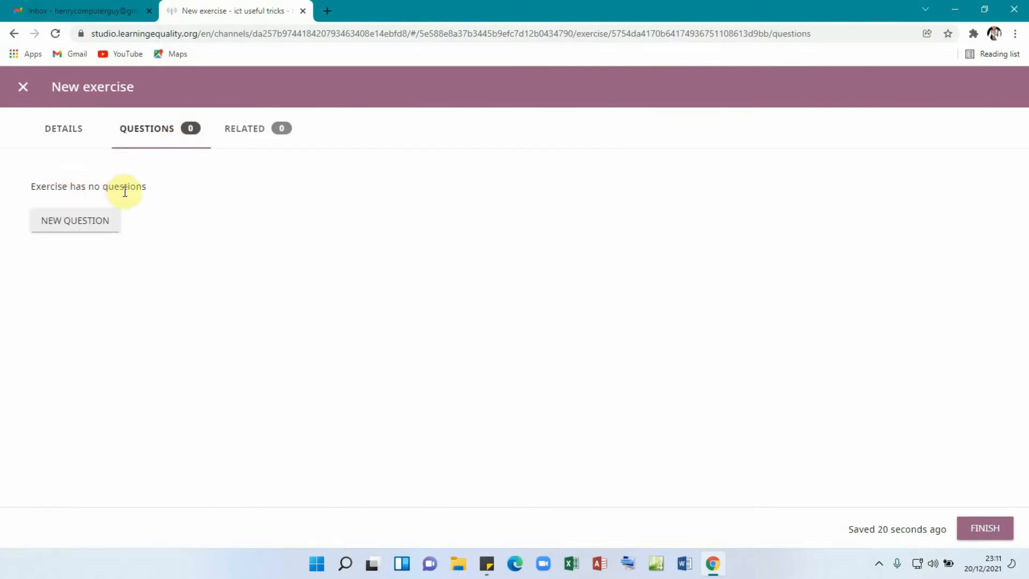
pyautogui.click(76, 228)
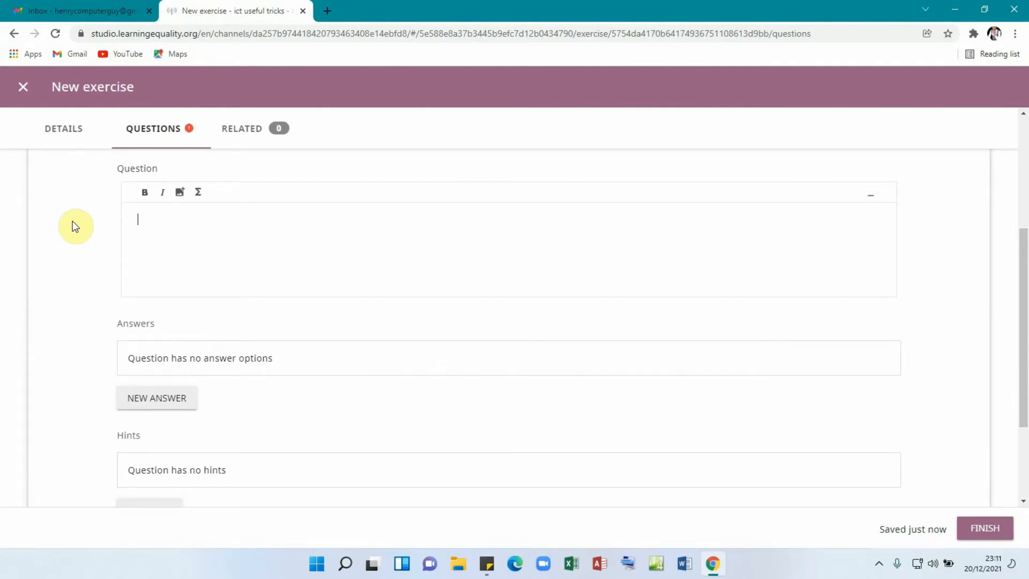
pyautogui.write('................................')
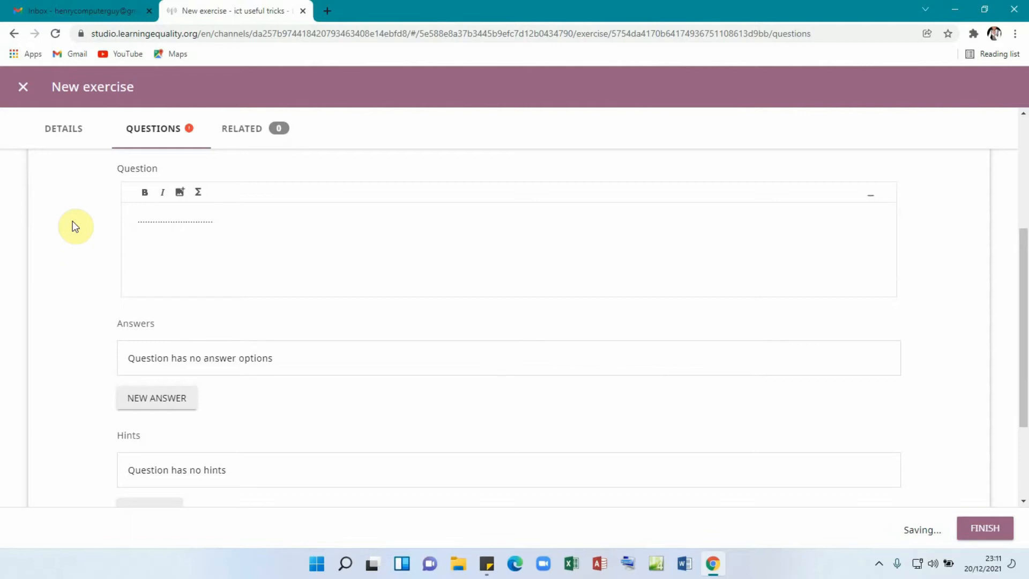
pyautogui.write('is a single page in a ')
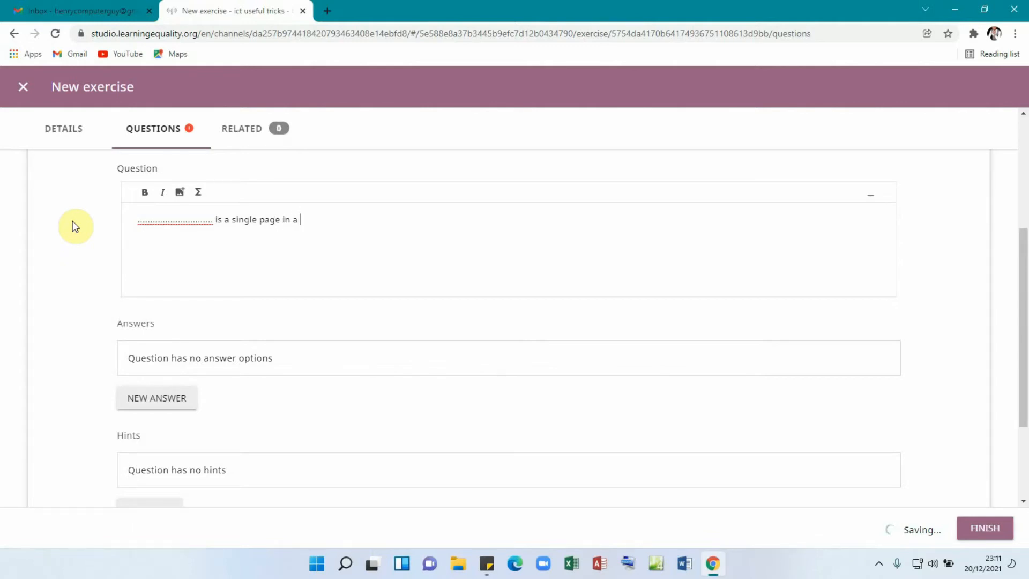
pyautogui.write('presentation.')
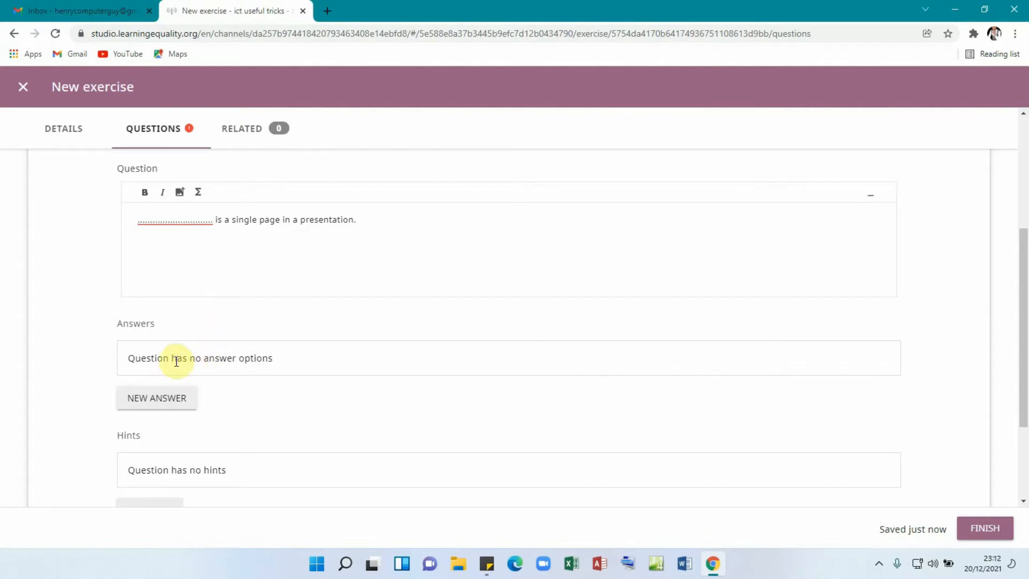
# - Add the answers 'A slide' and 'Animation' to the slide question
pyautogui.click(163, 402)
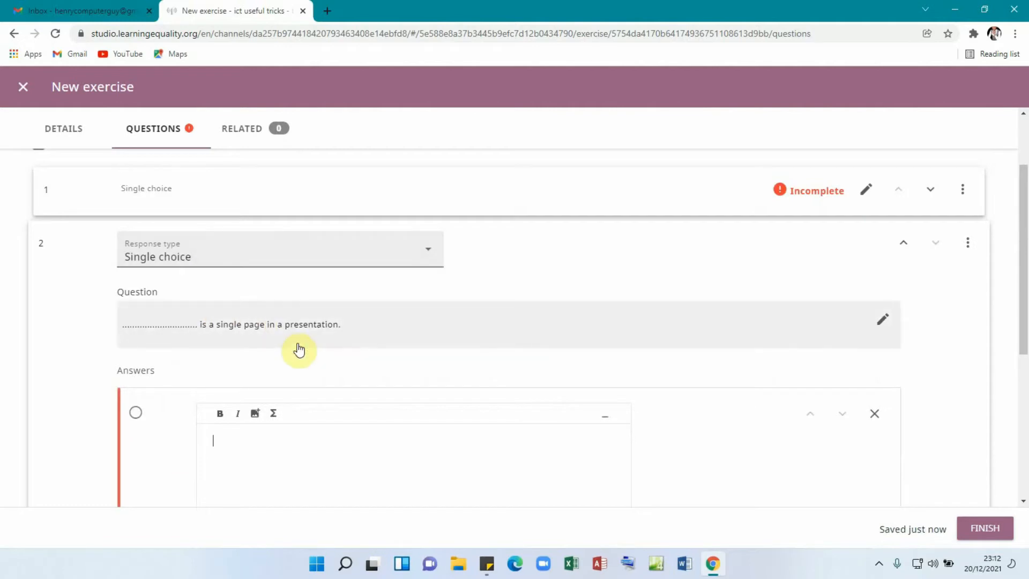
pyautogui.scroll(-2, 247, 359)
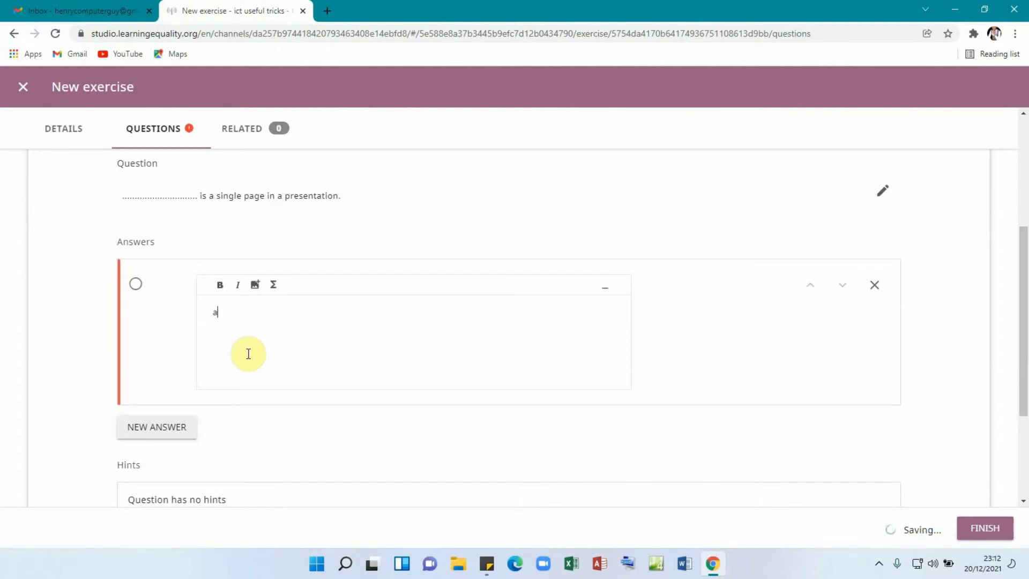
pyautogui.write('A')
pyautogui.press('BackSpace')
pyautogui.press('BackSpace')
pyautogui.write('slide')
pyautogui.click(156, 433)
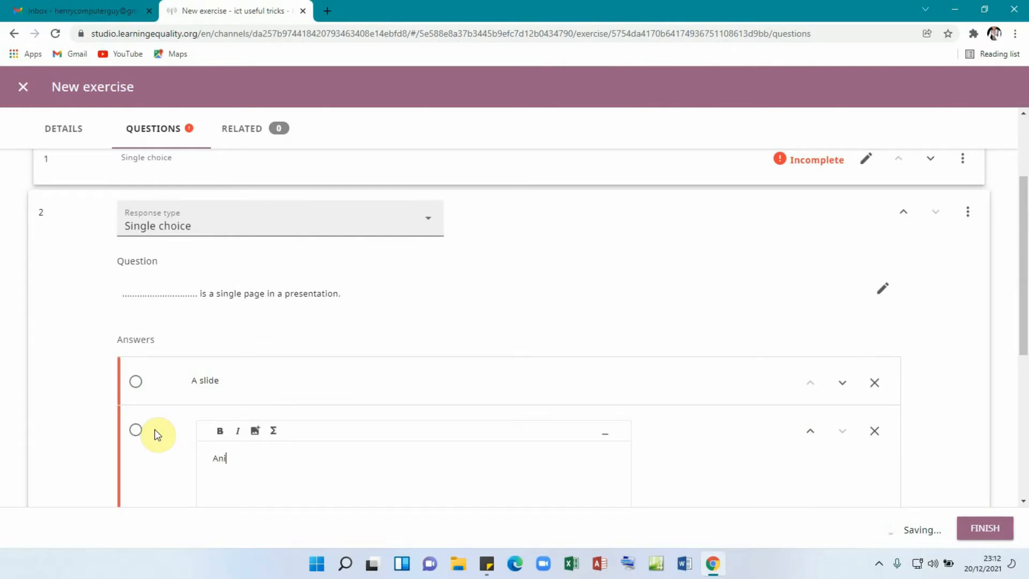
pyautogui.write('Animation')
# - Add 'Transition' and 'Slide show' as the third and fourth answers
pyautogui.scroll(-3, 209, 427)
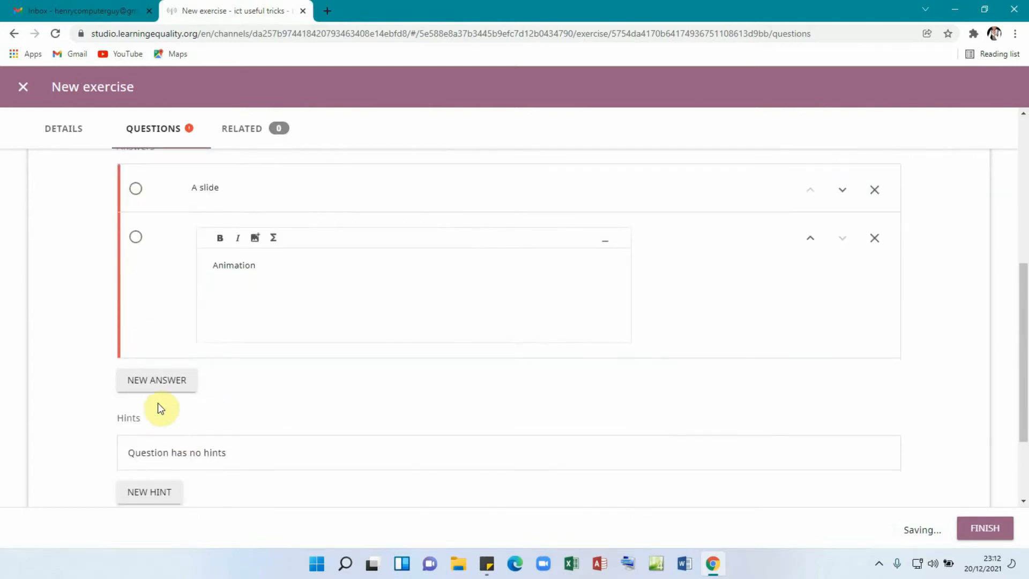
pyautogui.click(155, 388)
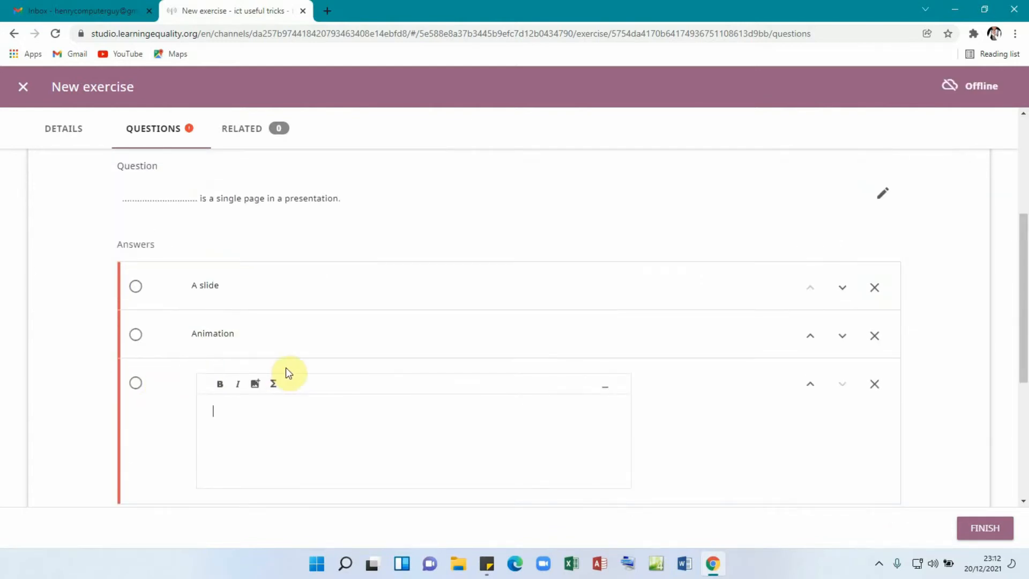
pyautogui.write('Transition')
pyautogui.scroll(-2, 362, 373)
pyautogui.click(161, 402)
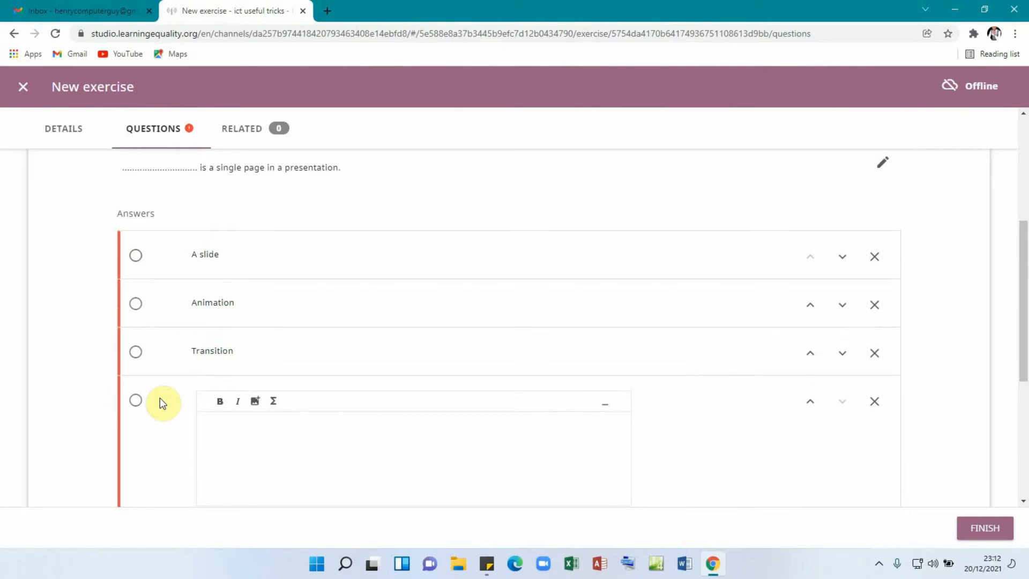
pyautogui.write('Slide show')
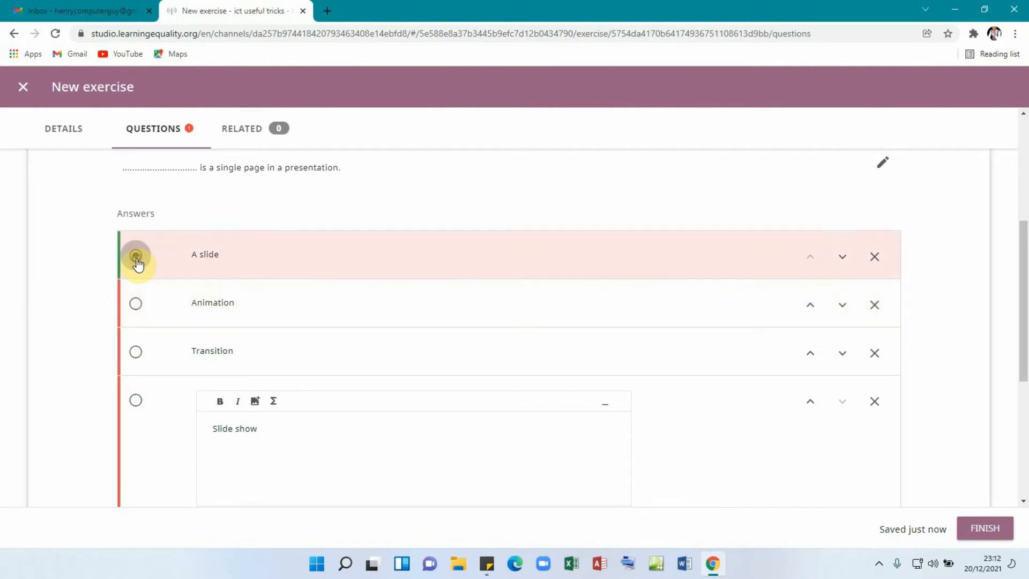
# - Mark 'A slide' as the correct answer and add a new blank question
pyautogui.click(137, 260)
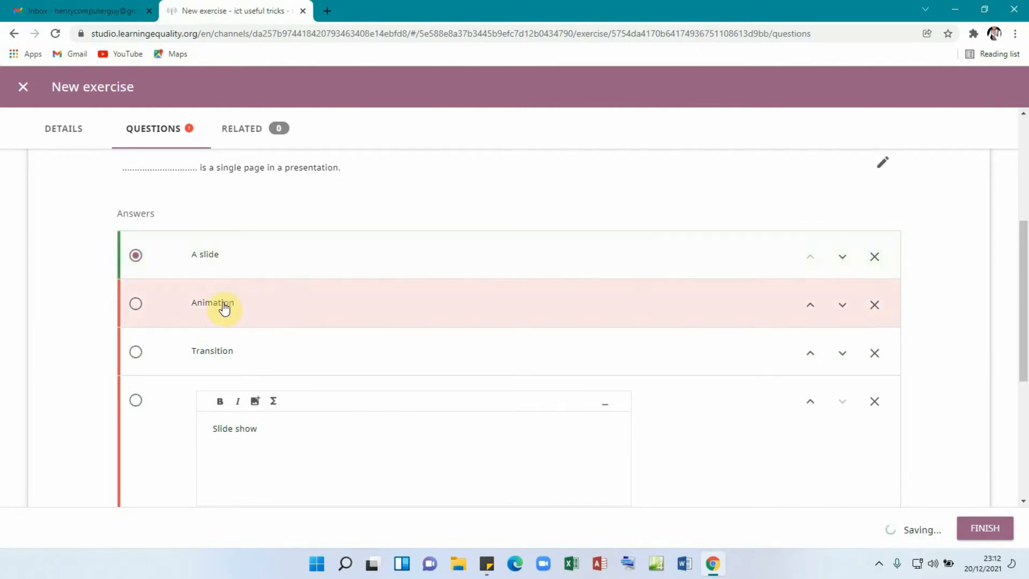
pyautogui.scroll(-3, 331, 324)
pyautogui.scroll(-1, 322, 338)
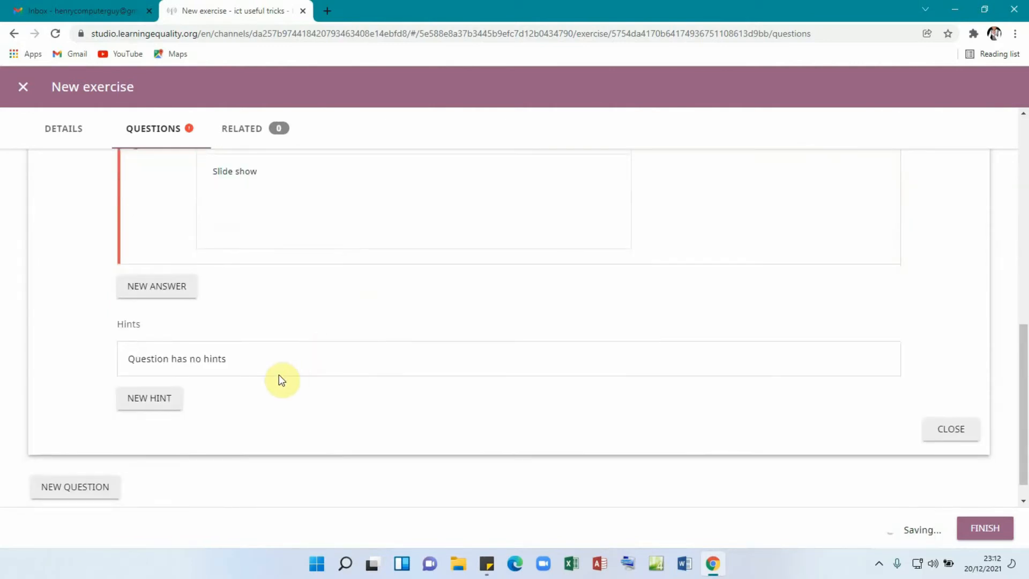
pyautogui.click(67, 491)
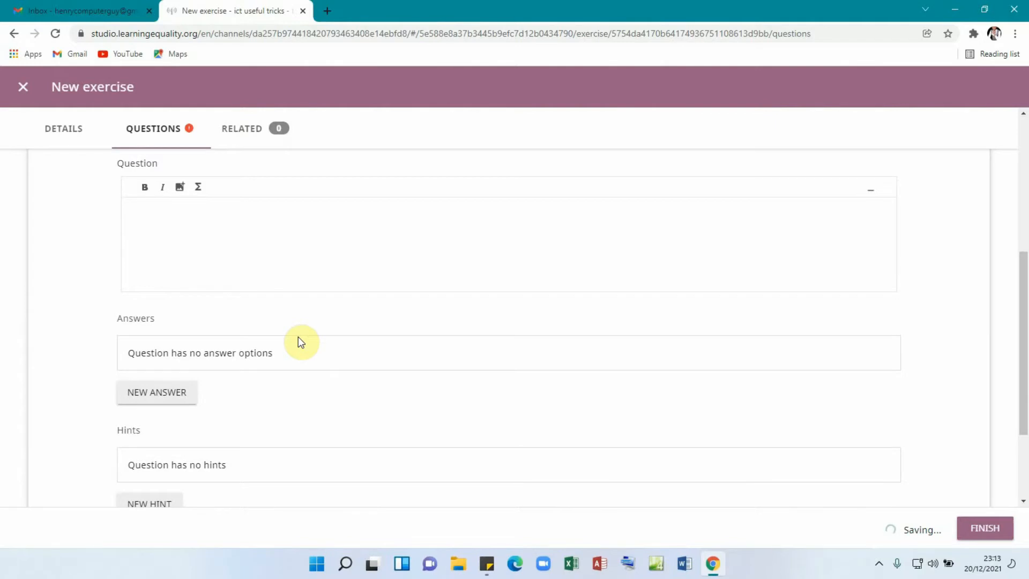
# - Write the question 'A ........ is an effect applied as one slide changes to another'
pyautogui.write('A .....................')
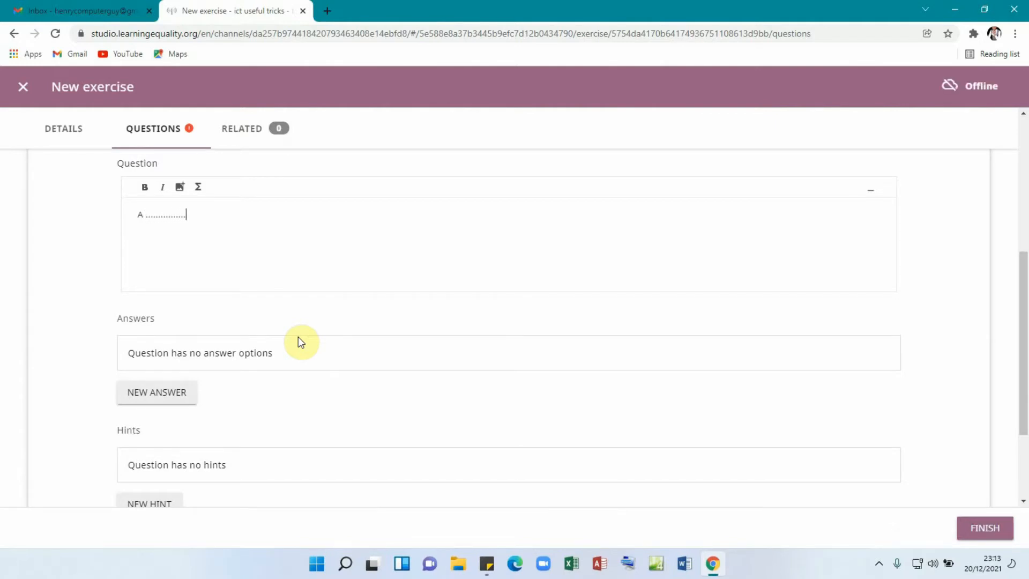
pyautogui.write('. is an effect applied ')
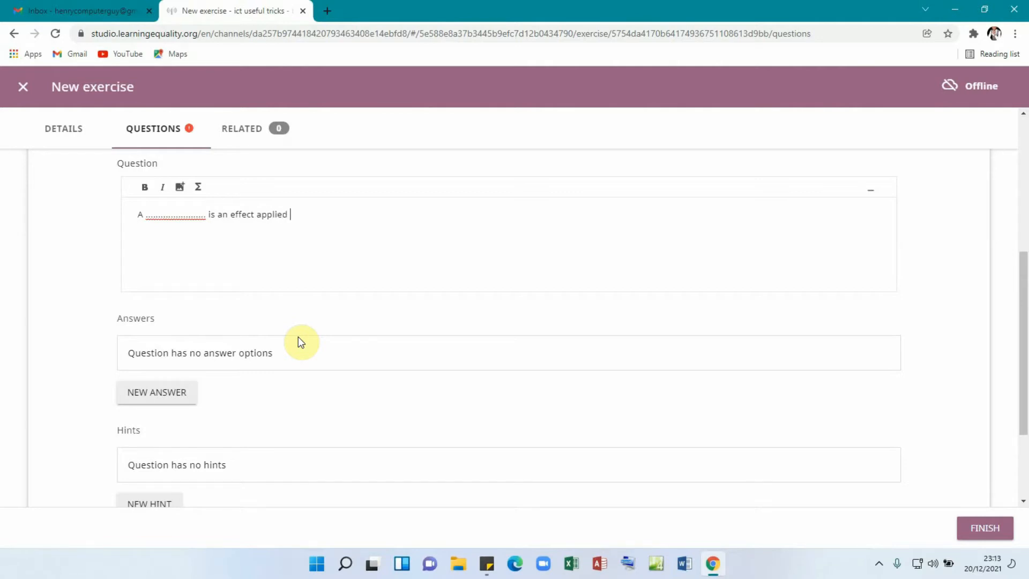
pyautogui.write('to')
pyautogui.press('BackSpace')
pyautogui.press('BackSpace')
pyautogui.write('as one ')
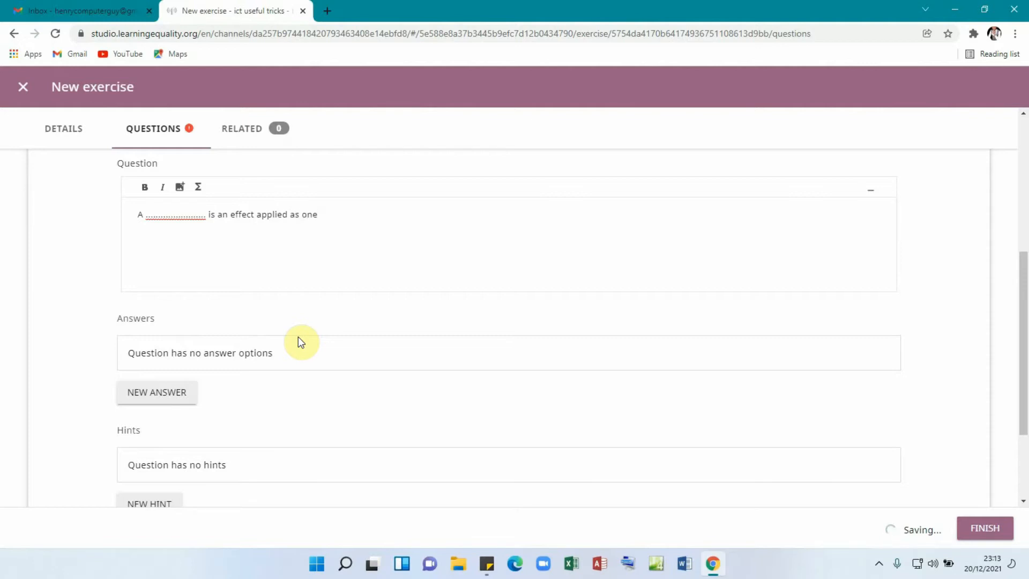
pyautogui.write('slide changes to another')
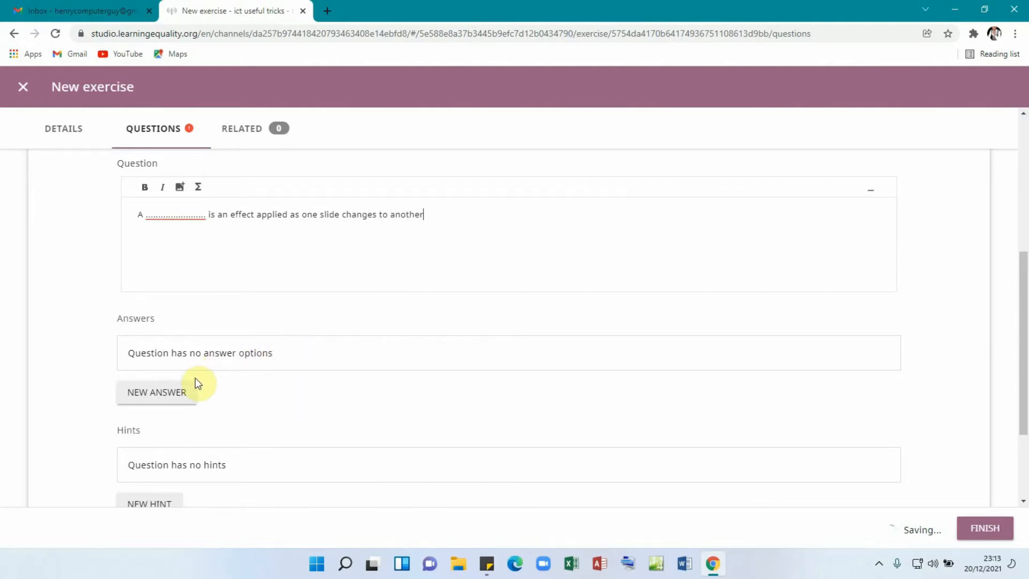
# - Add the answers 'themes' and 'animation' to the slide-change question
pyautogui.click(147, 399)
pyautogui.write('th')
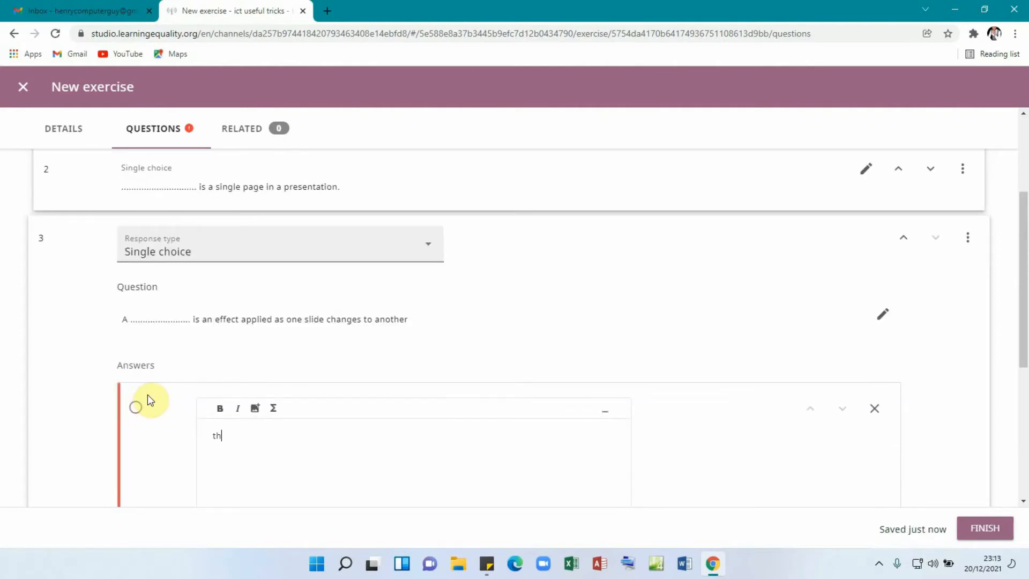
pyautogui.write('eses')
pyautogui.press('BackSpace')
pyautogui.press('BackSpace')
pyautogui.press('BackSpace')
pyautogui.write('mes')
pyautogui.scroll(-2, 166, 393)
pyautogui.scroll(-1, 161, 418)
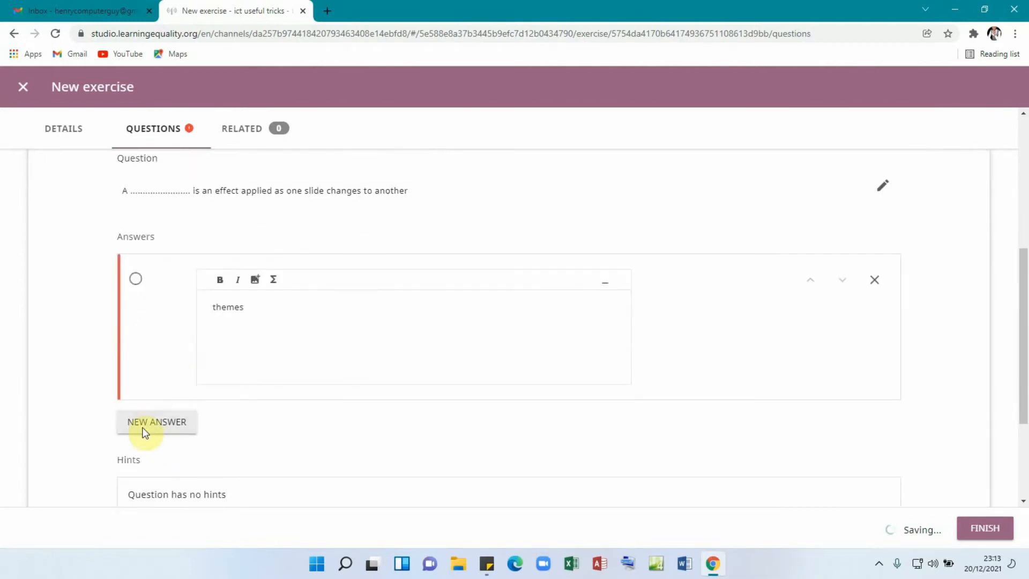
pyautogui.click(141, 427)
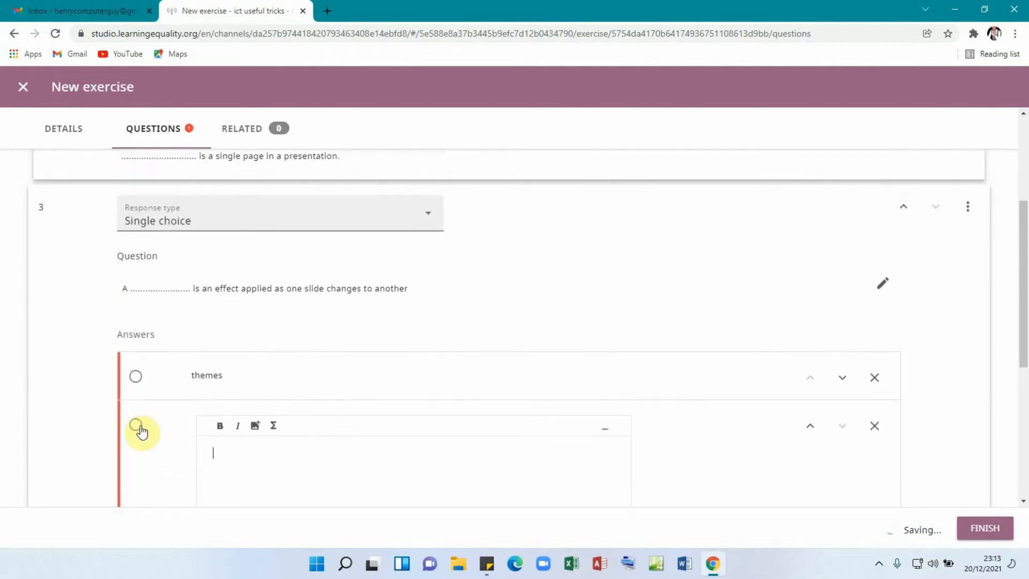
pyautogui.write('animation')
# - Add 'transition' and 'table' as answers and mark transition correct
pyautogui.scroll(-2, 250, 432)
pyautogui.click(148, 448)
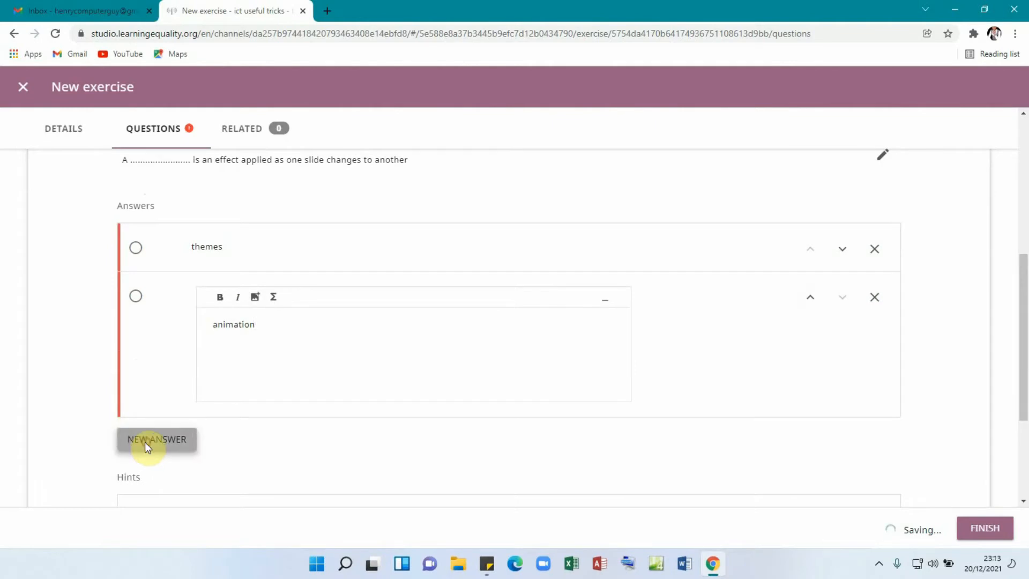
pyautogui.write('tr')
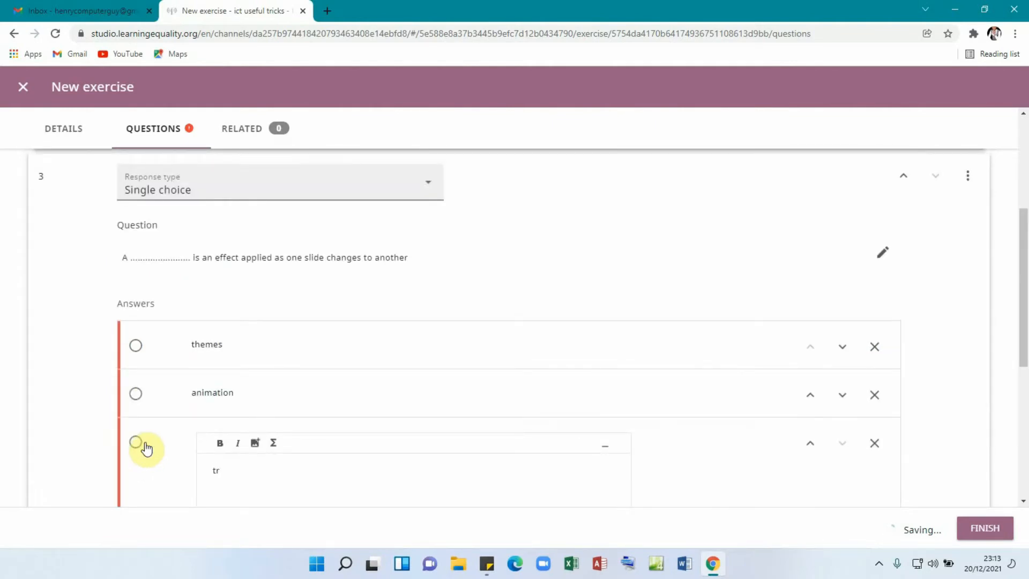
pyautogui.write('ansition')
pyautogui.scroll(-2, 250, 409)
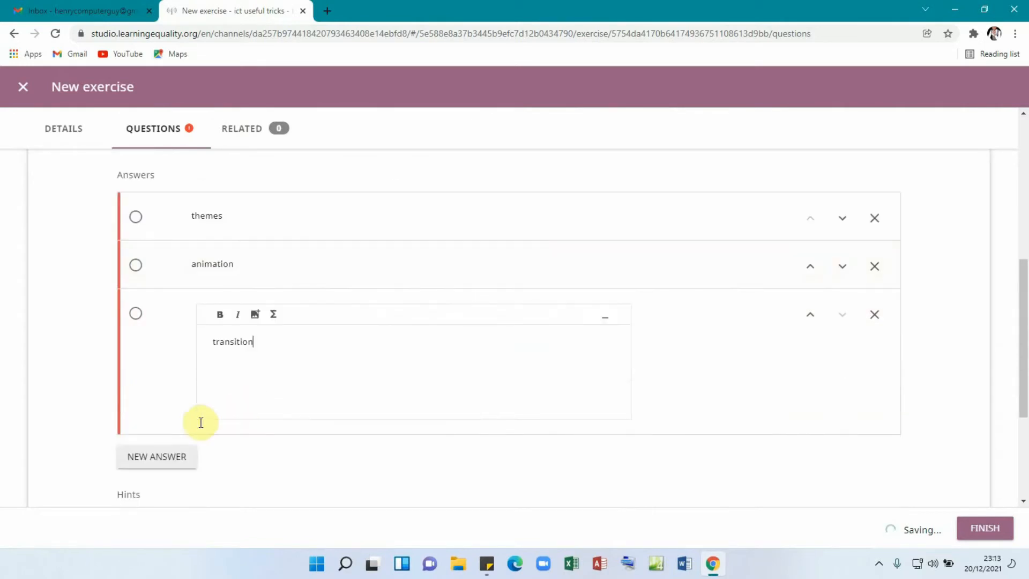
pyautogui.click(155, 457)
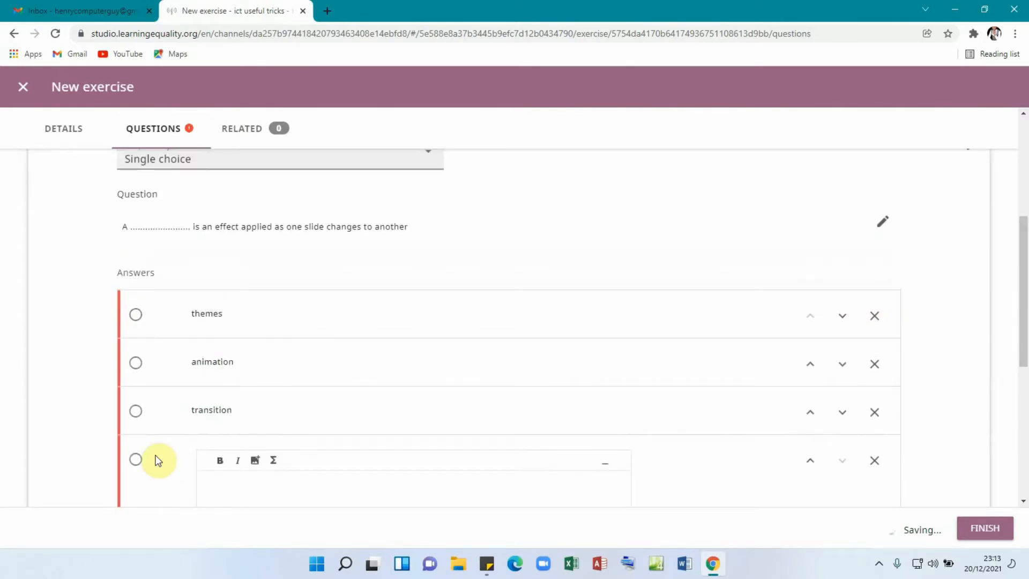
pyautogui.write('table')
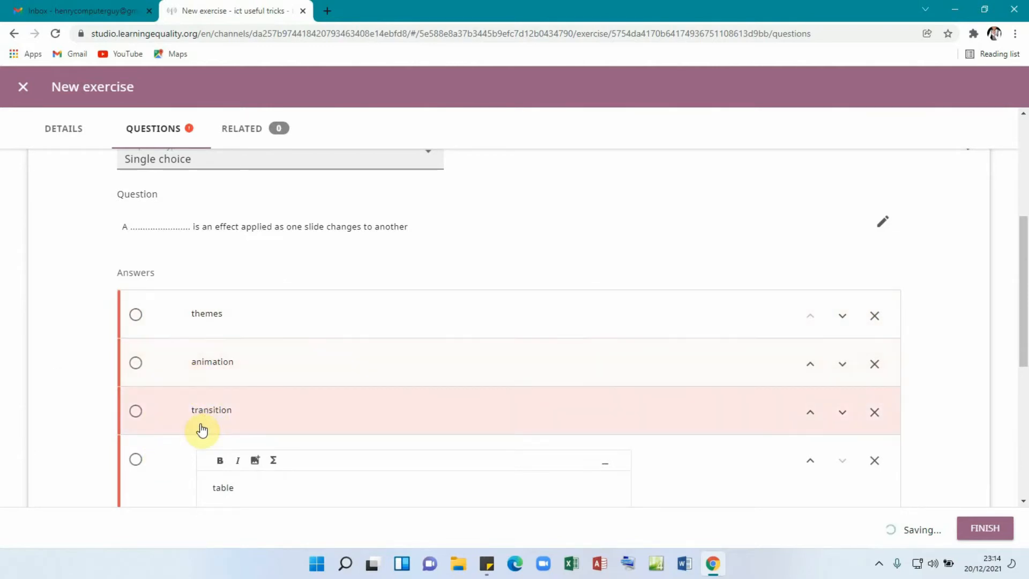
pyautogui.click(136, 414)
pyautogui.scroll(-5, 405, 403)
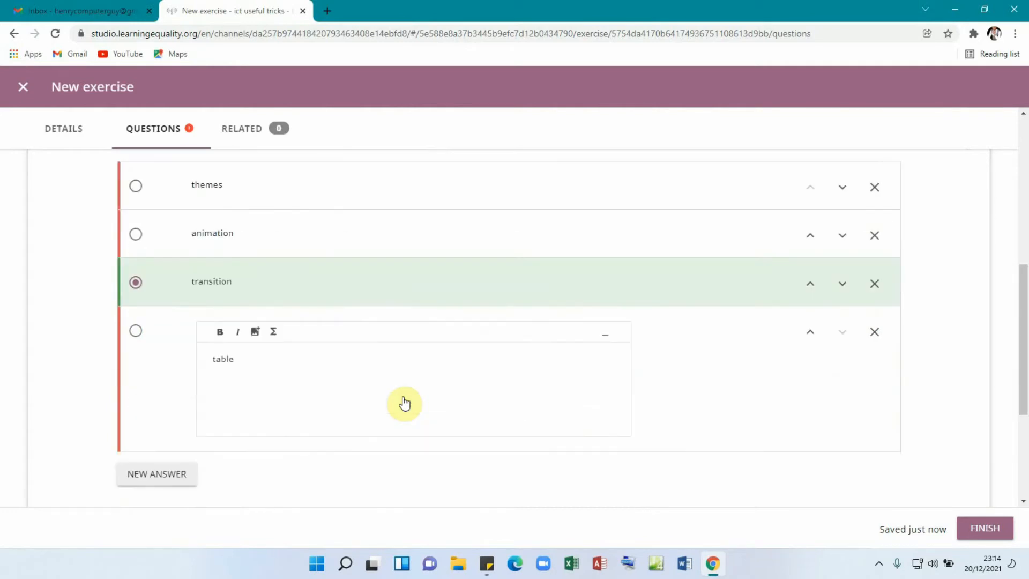
pyautogui.scroll(-2, 186, 451)
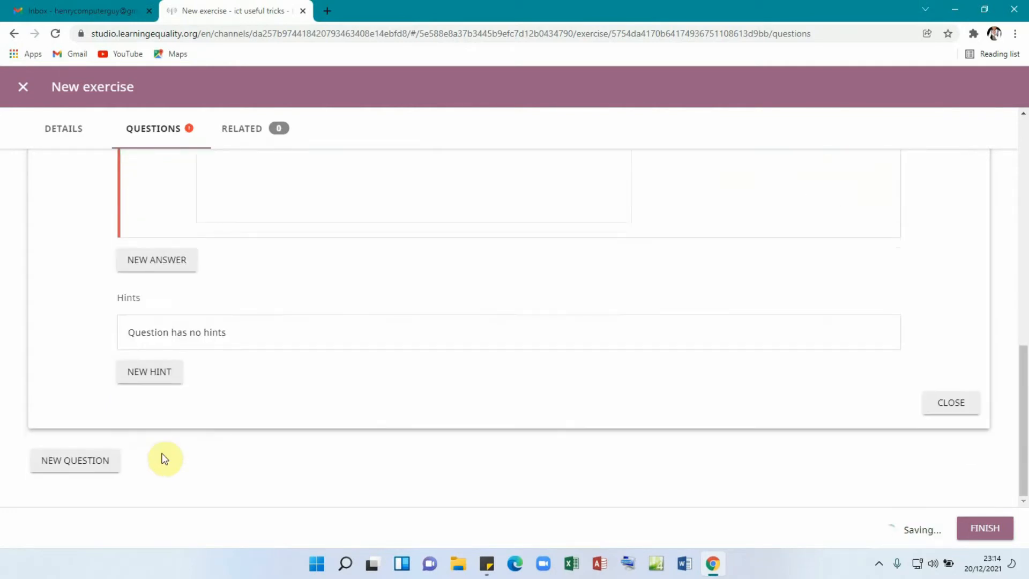
# - Add a question reading '...... is an example of a presentation software'
pyautogui.click(88, 466)
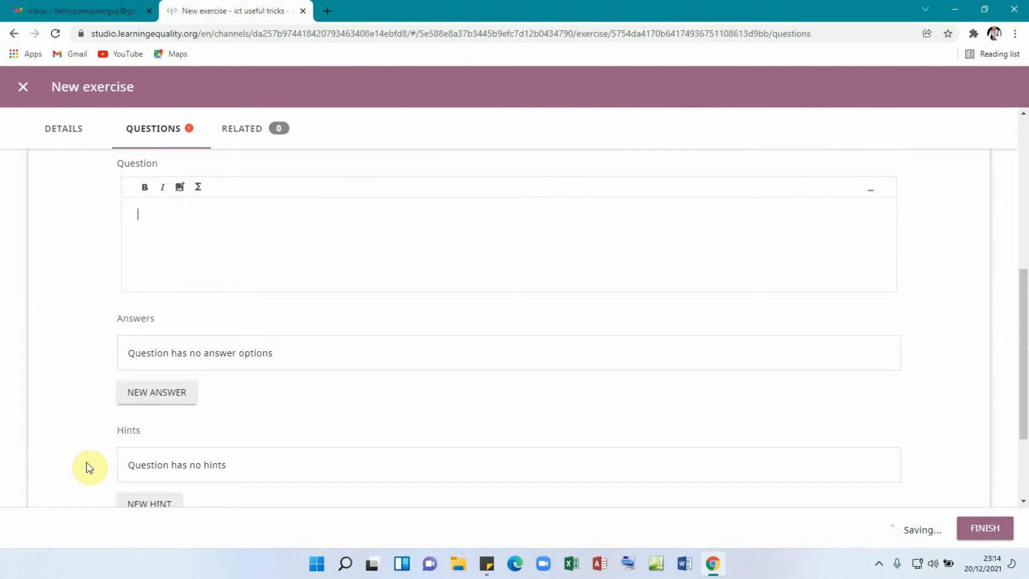
pyautogui.write('.............................. is an example')
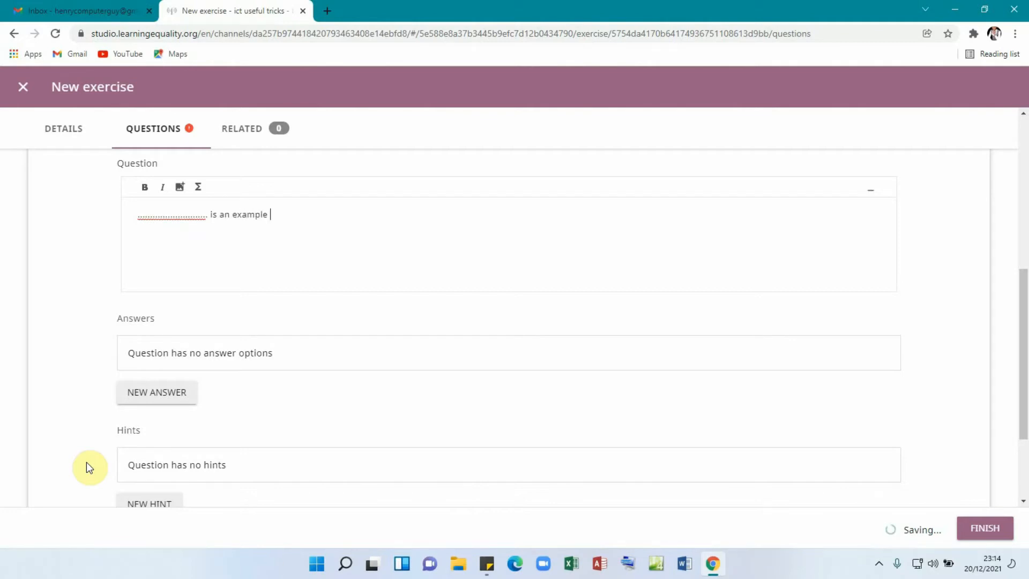
pyautogui.write(' of a presentation software')
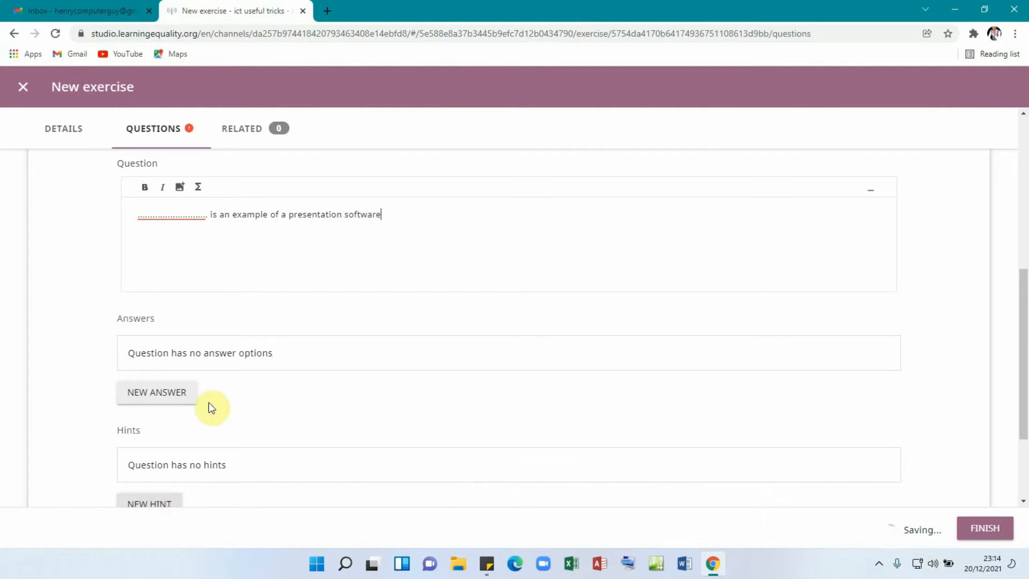
# - Add the answer 'powerpoint', correcting its spelling to PowerPoint
pyautogui.click(166, 395)
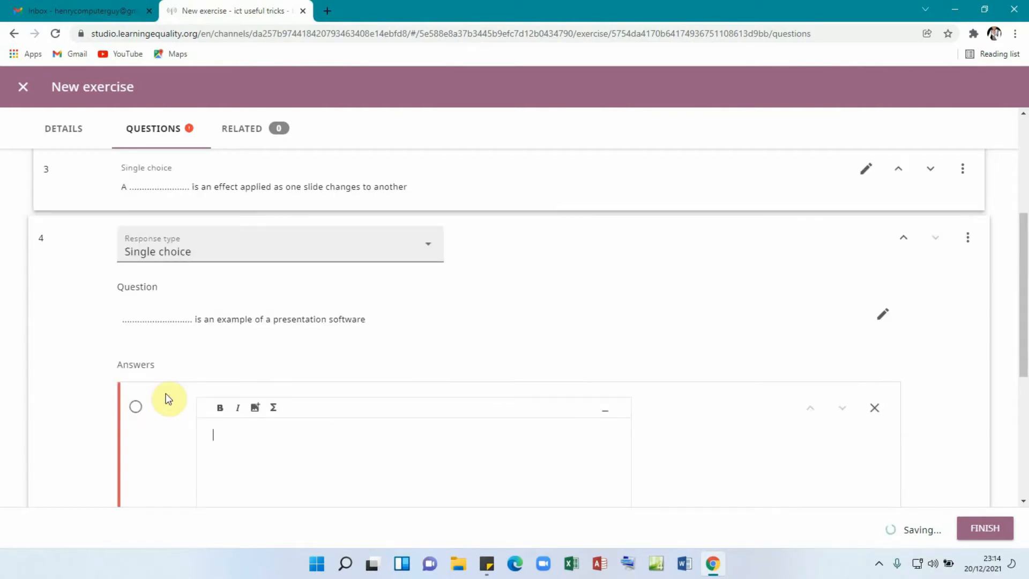
pyautogui.write('powerpoint')
pyautogui.rightClick(231, 433)
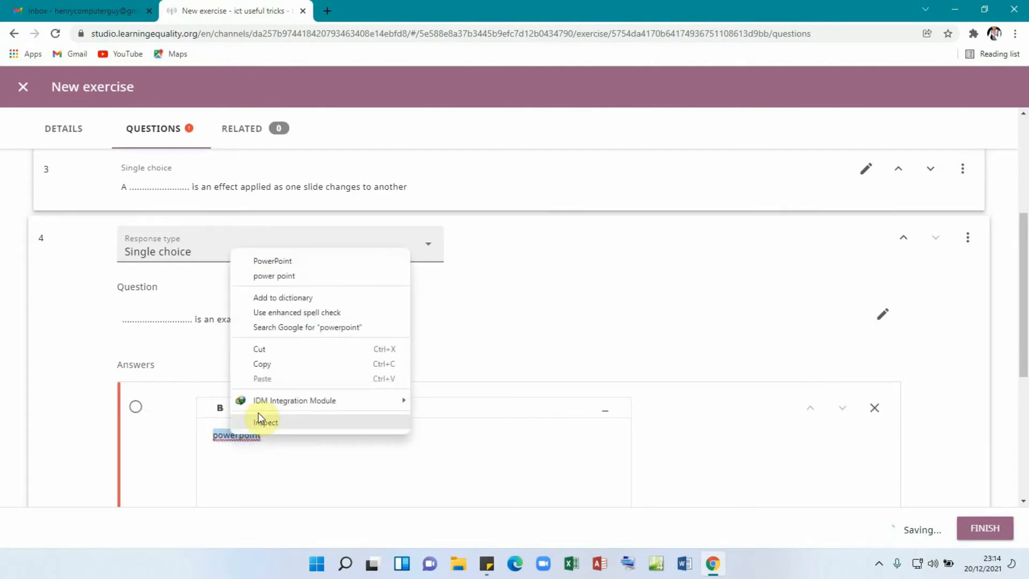
pyautogui.click(280, 261)
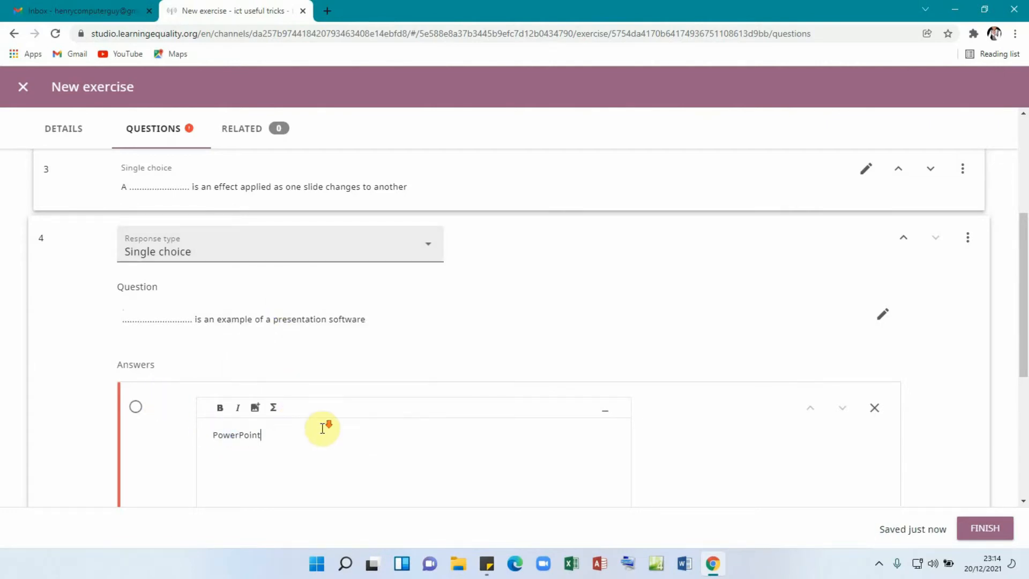
pyautogui.scroll(-1, 301, 439)
pyautogui.scroll(-1, 225, 448)
# - Add the answers spreadsheet, Database and Ms word
pyautogui.click(156, 420)
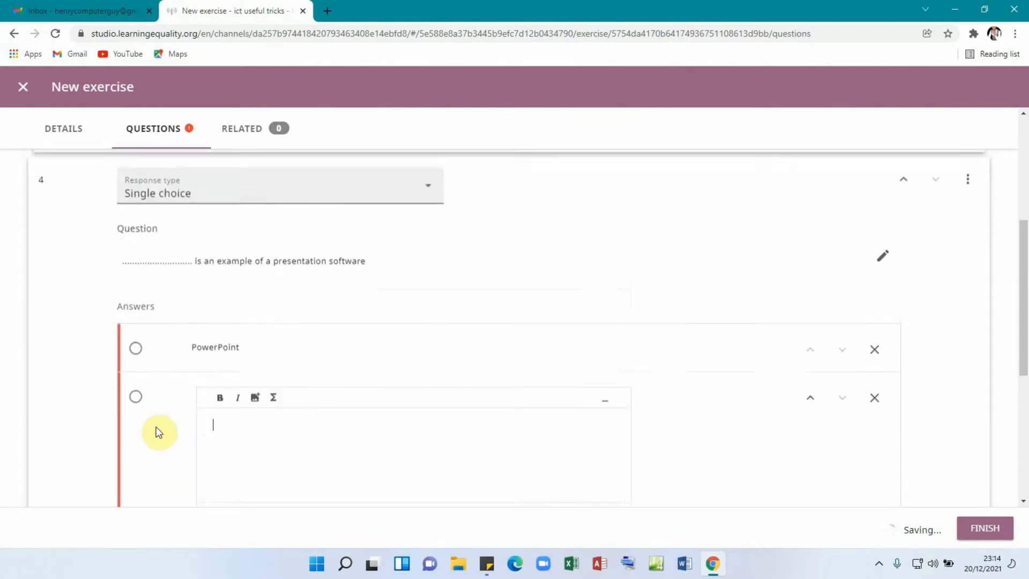
pyautogui.write('s')
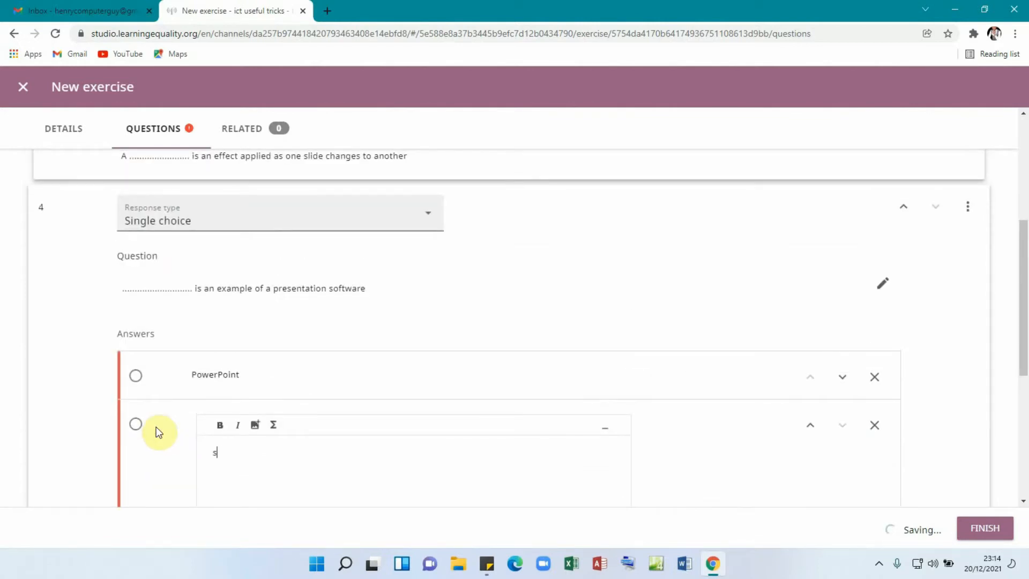
pyautogui.write('preadsheet')
pyautogui.scroll(-2, 326, 405)
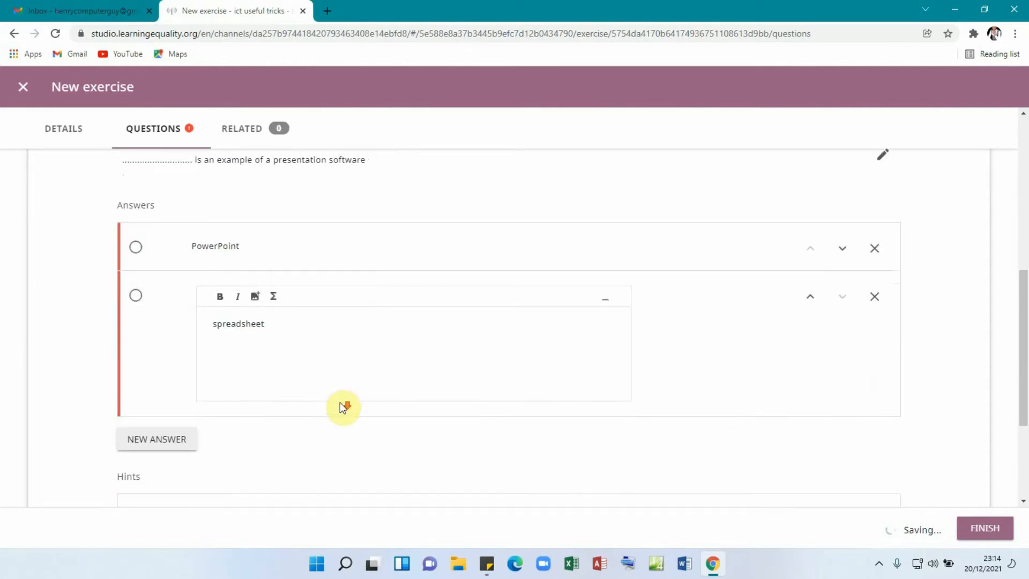
pyautogui.click(171, 440)
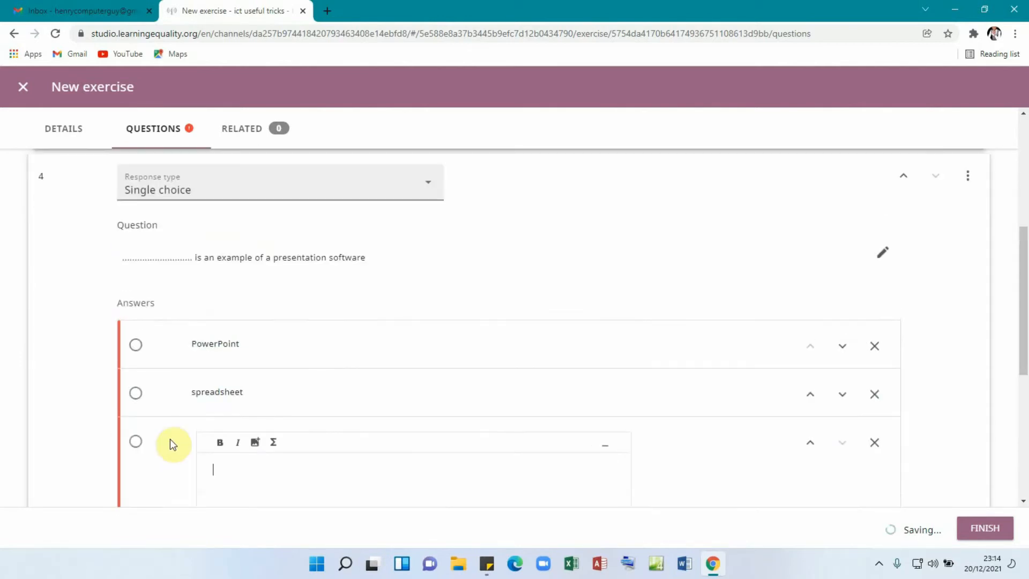
pyautogui.write('Database')
pyautogui.scroll(-2, 385, 440)
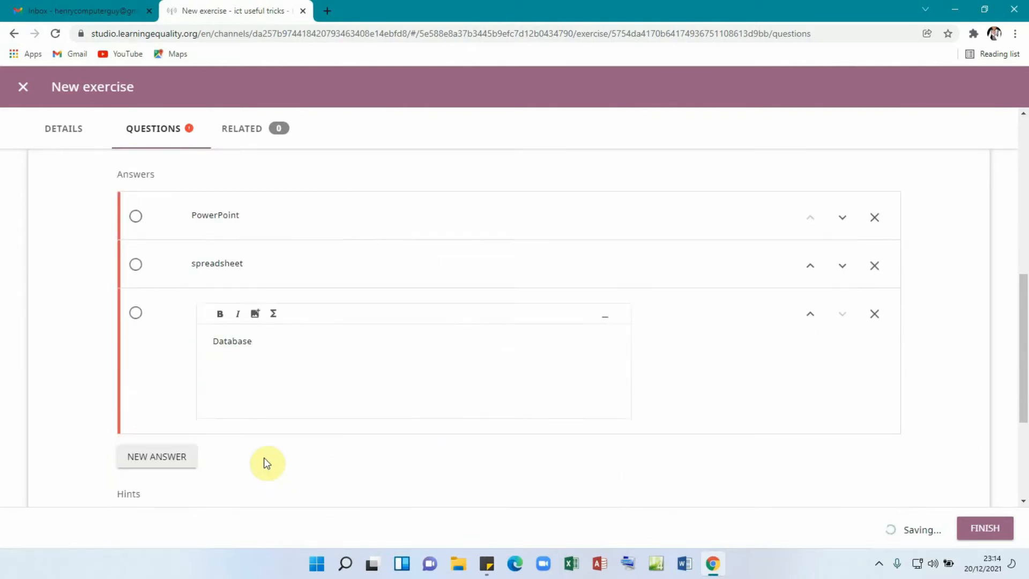
pyautogui.click(167, 466)
pyautogui.scroll(2, 386, 381)
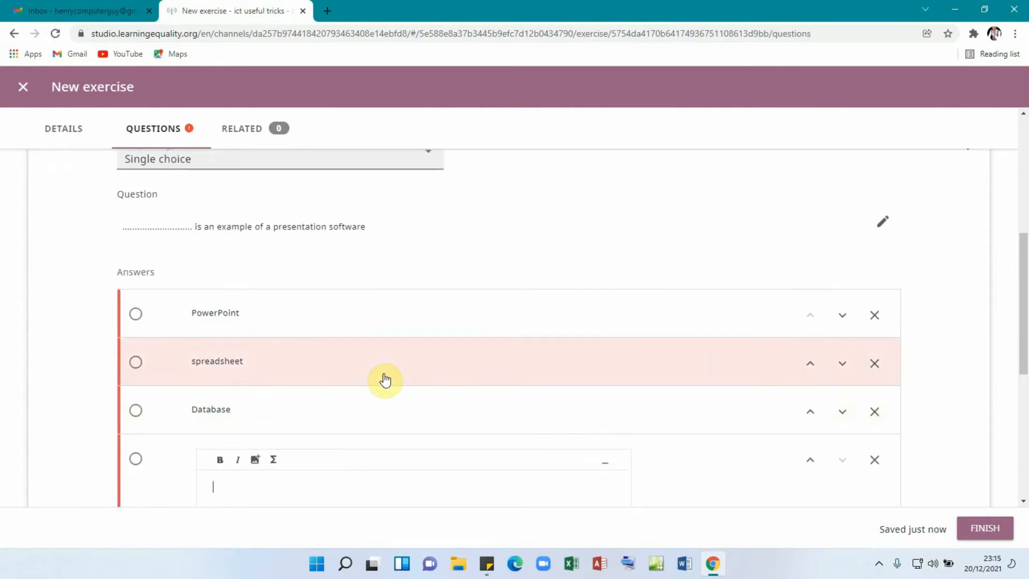
pyautogui.write('Ms word')
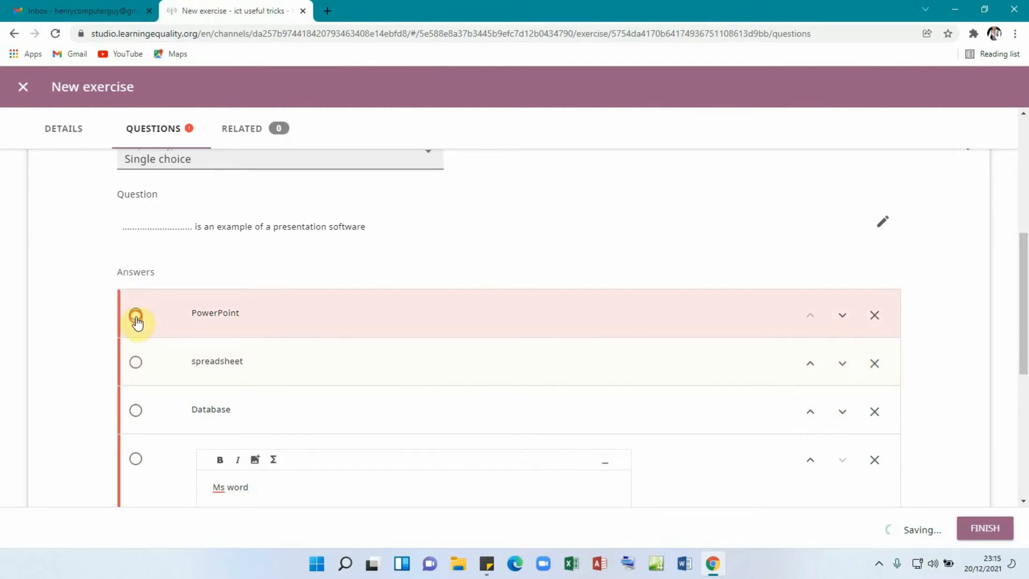
# - Mark PowerPoint as the correct answer to the presentation-software question
pyautogui.click(136, 316)
pyautogui.scroll(-4, 519, 345)
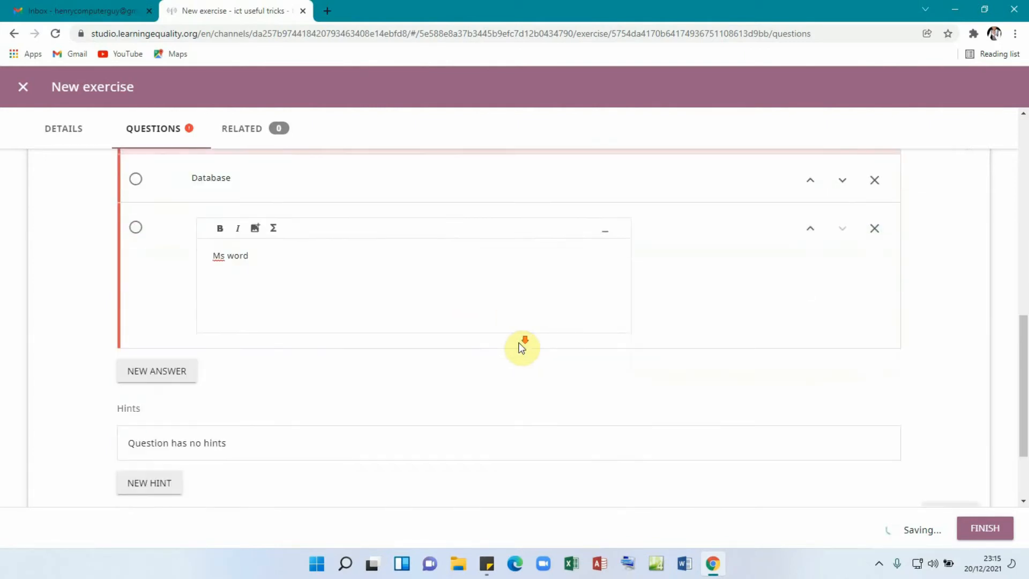
pyautogui.scroll(-1, 521, 347)
pyautogui.scroll(4, 574, 379)
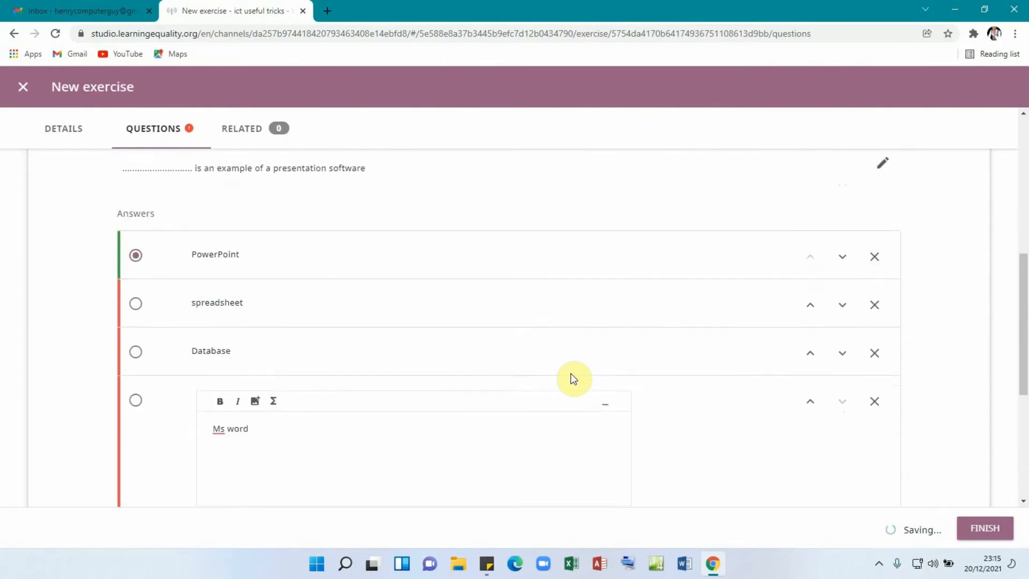
pyautogui.scroll(-4, 573, 379)
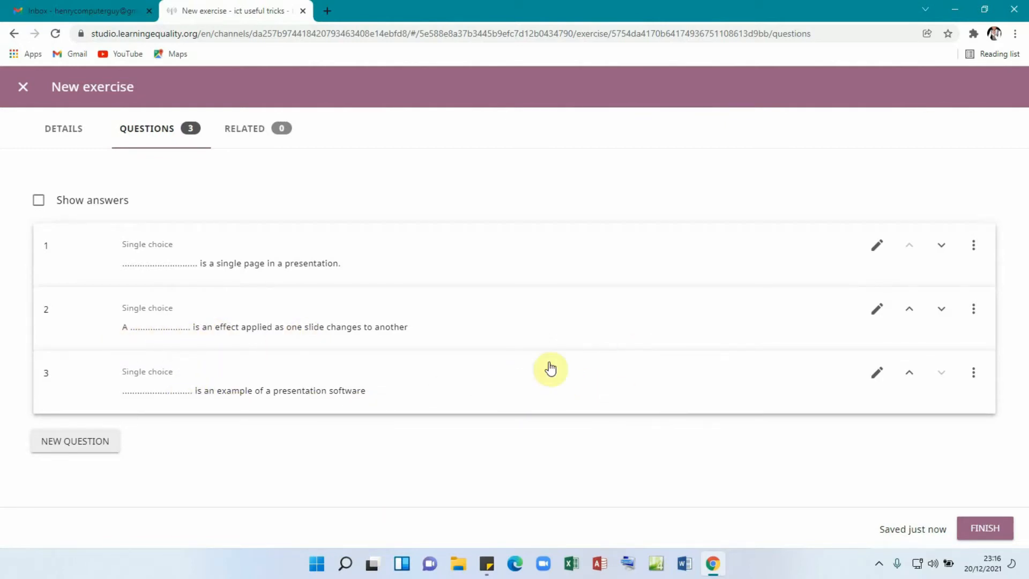
# - Save the exercise with FINISH and open TRY THESE QUESTIONS in the side panel
pyautogui.click(985, 528)
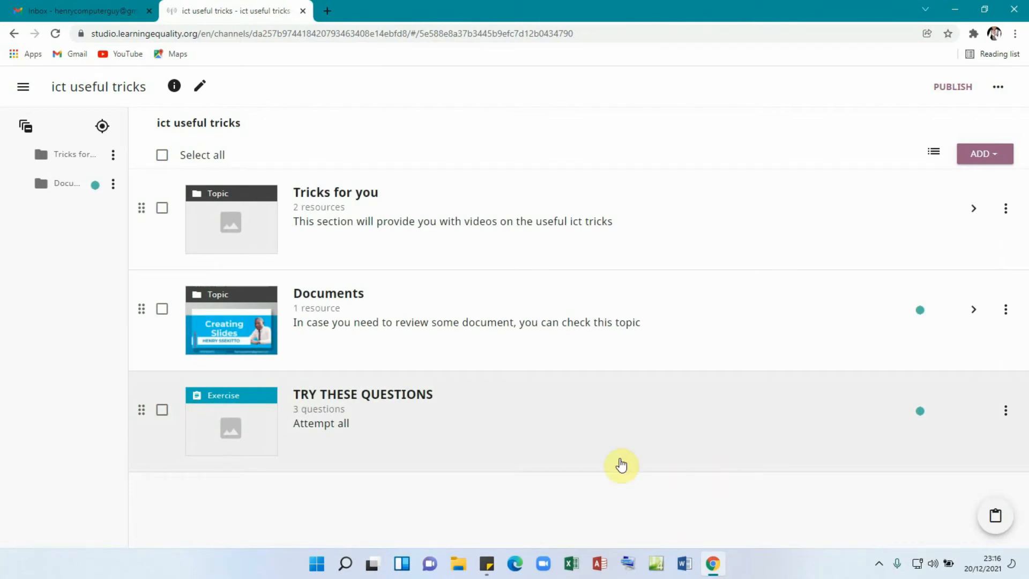
pyautogui.click(342, 403)
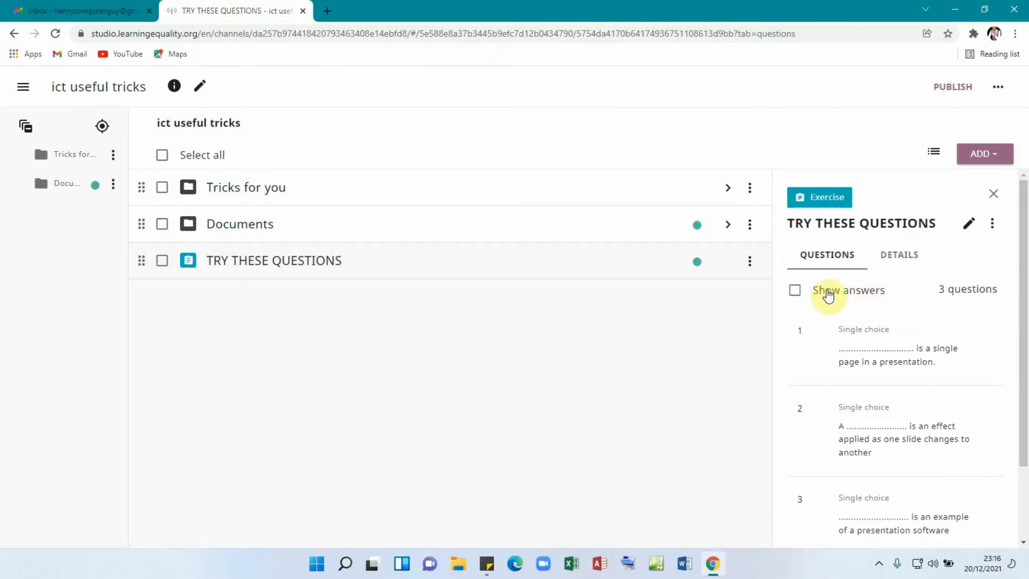
# - Turn on Show answers and scroll through the three questions' marked answers
pyautogui.click(794, 291)
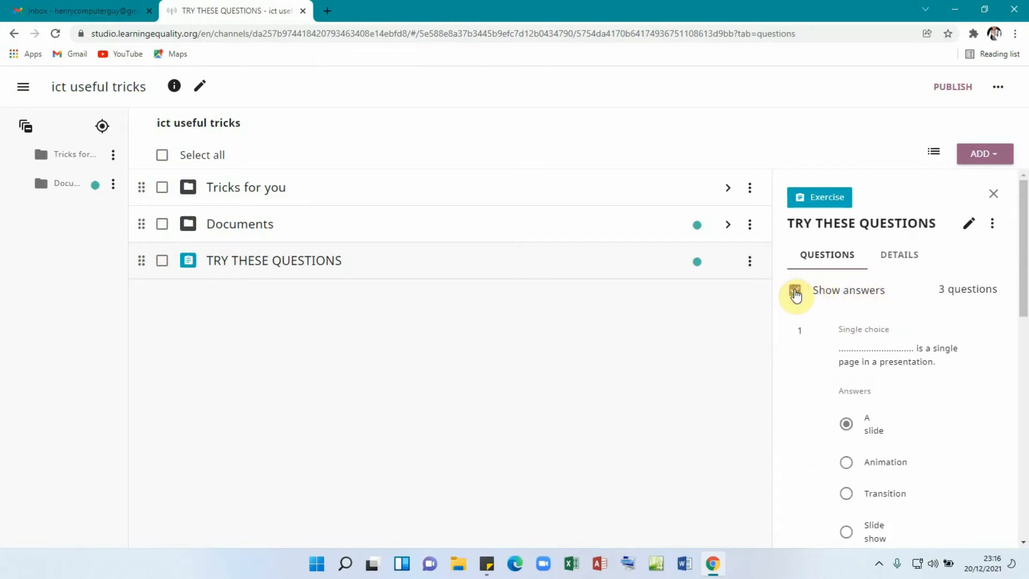
pyautogui.moveTo(1022, 293); pyautogui.dragTo(1021, 310)
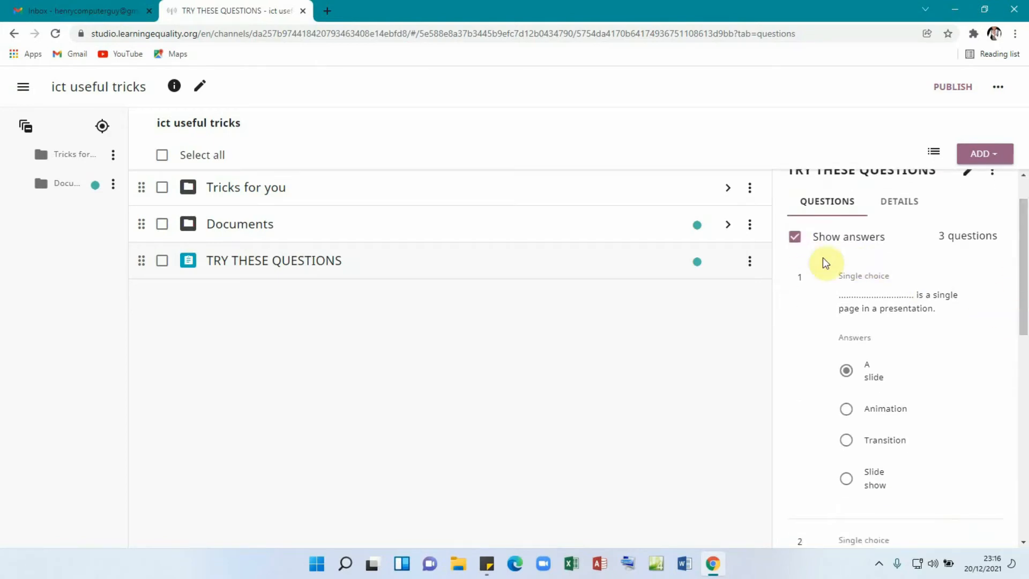
pyautogui.click(795, 238)
pyautogui.click(794, 238)
pyautogui.scroll(-9, 889, 364)
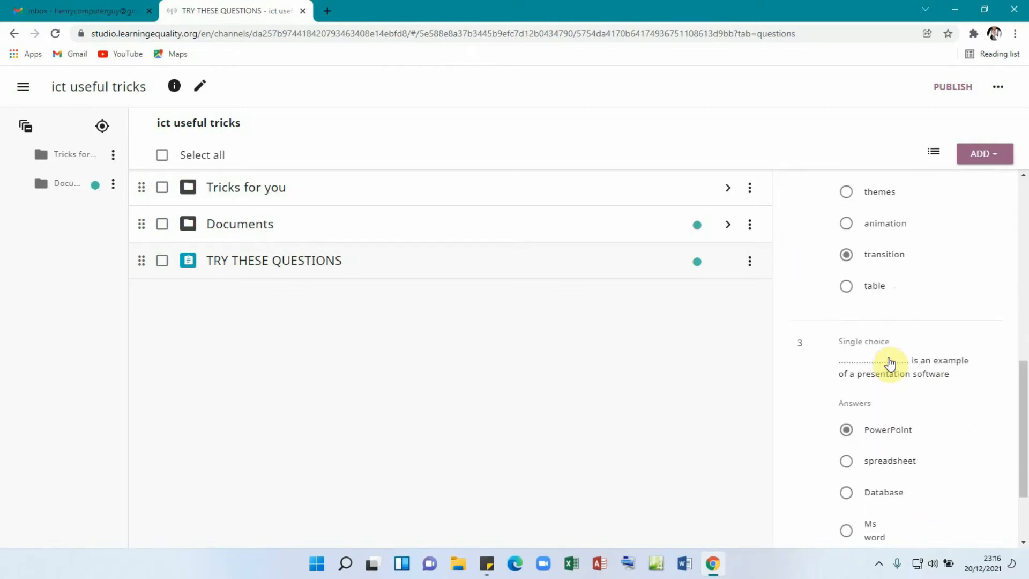
pyautogui.scroll(-2, 890, 363)
pyautogui.scroll(7, 889, 363)
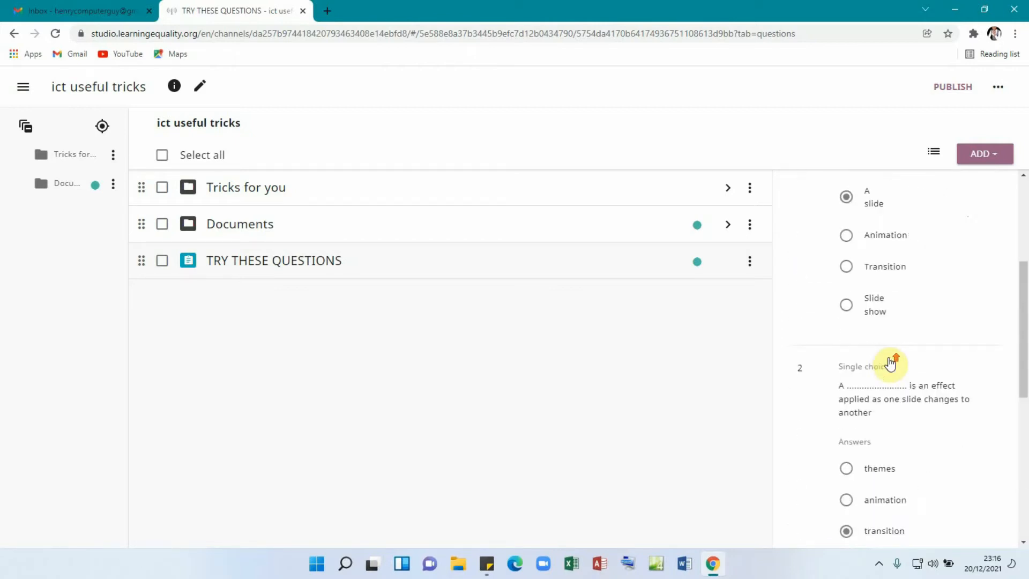
pyautogui.scroll(5, 891, 364)
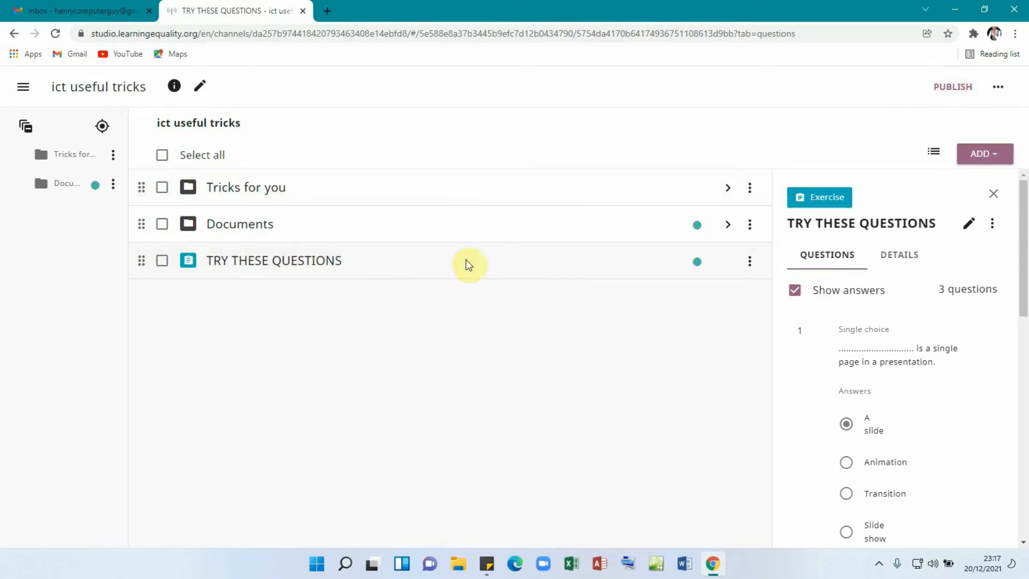
# - Publish the channel with description 'ict useful tricks', then check Gmail for confirmation
pyautogui.click(952, 90)
pyautogui.click(404, 326)
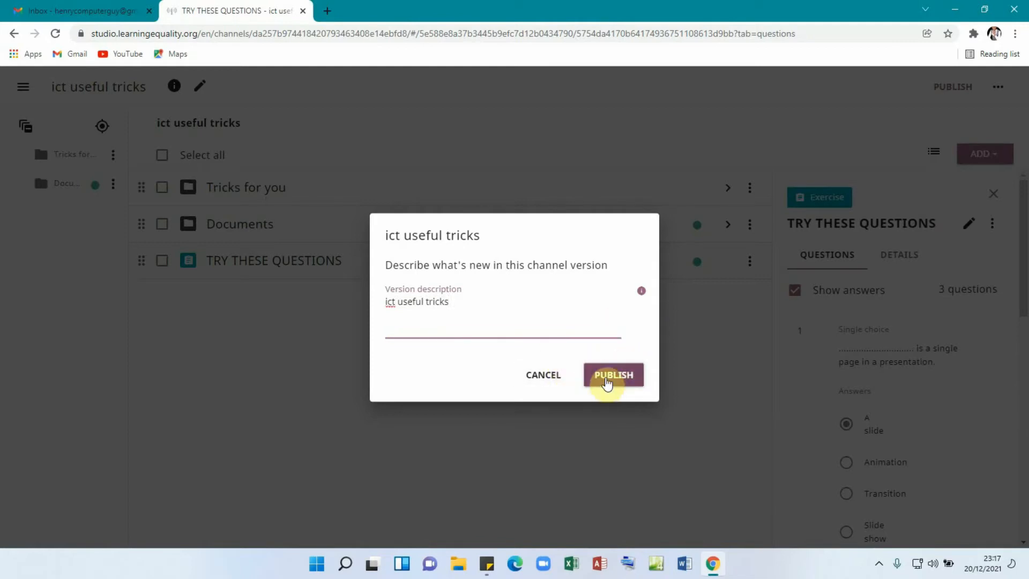
pyautogui.click(608, 380)
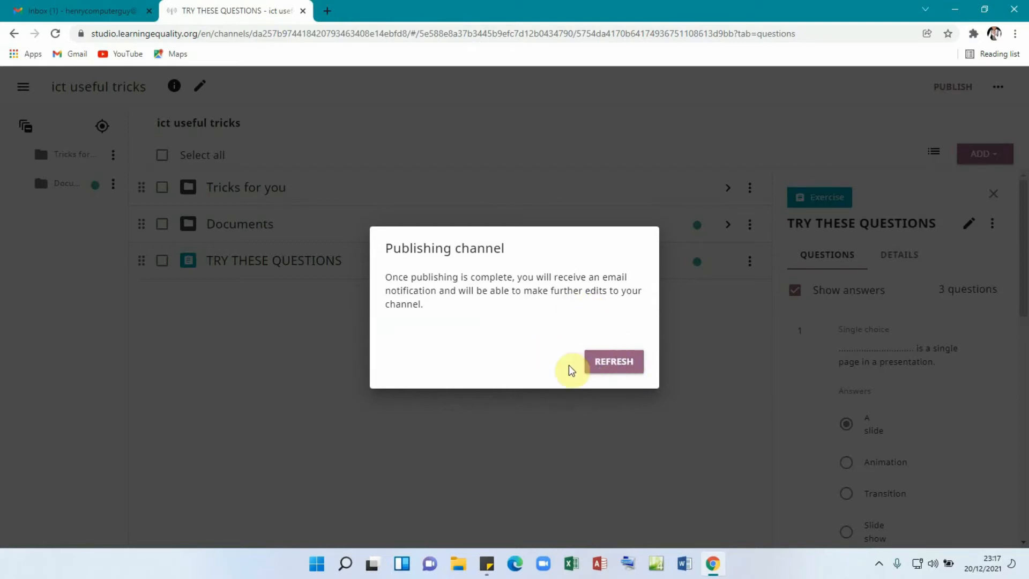
pyautogui.click(610, 369)
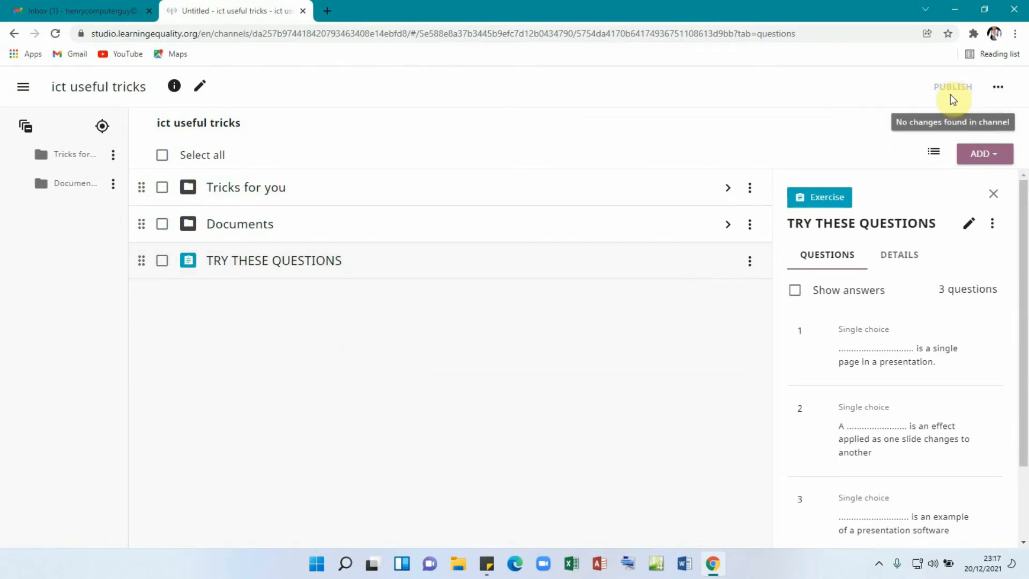
pyautogui.click(998, 90)
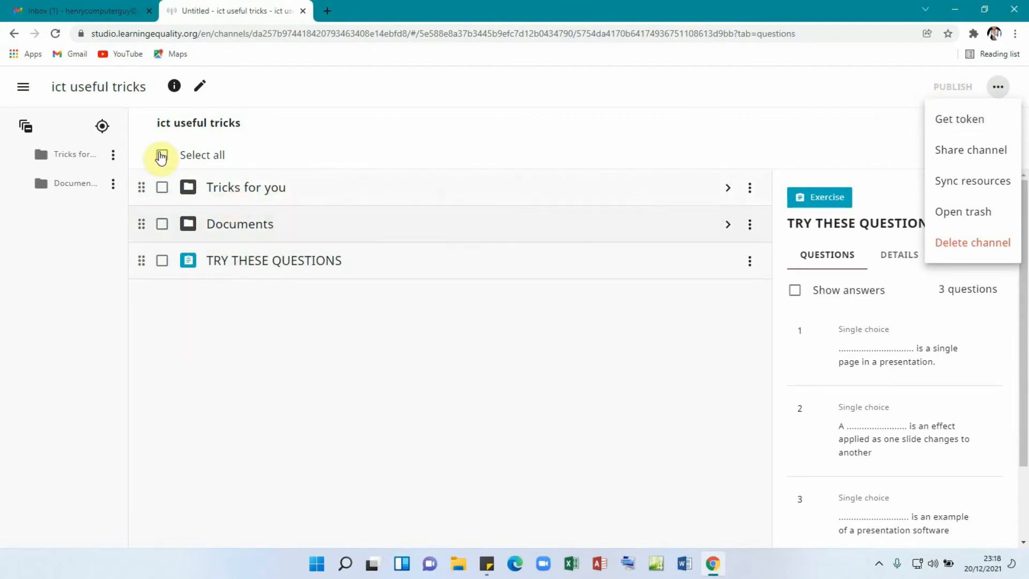
pyautogui.click(90, 12)
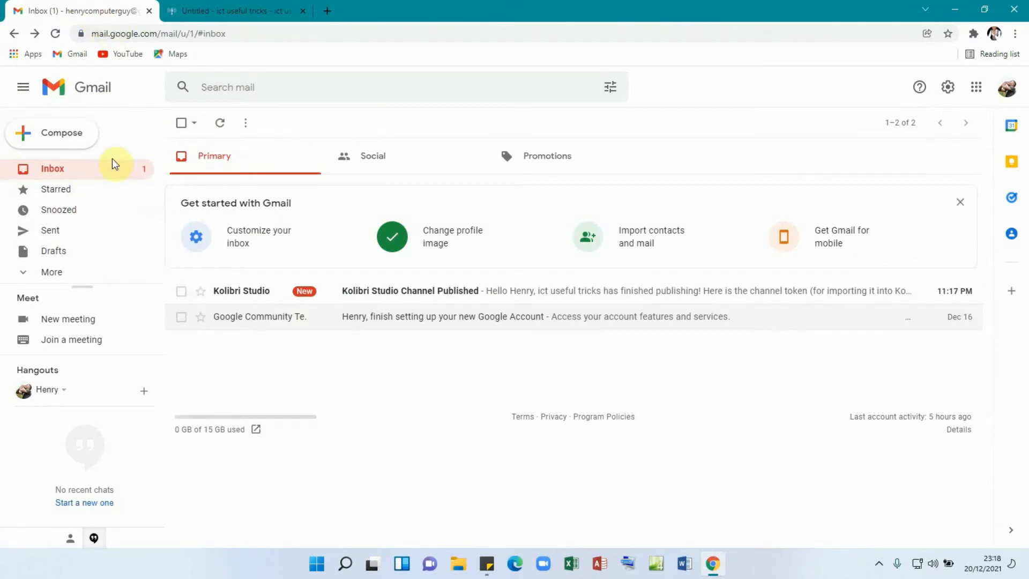
# - Read the channel token in the Channel Published email, then return to the channel
pyautogui.click(369, 300)
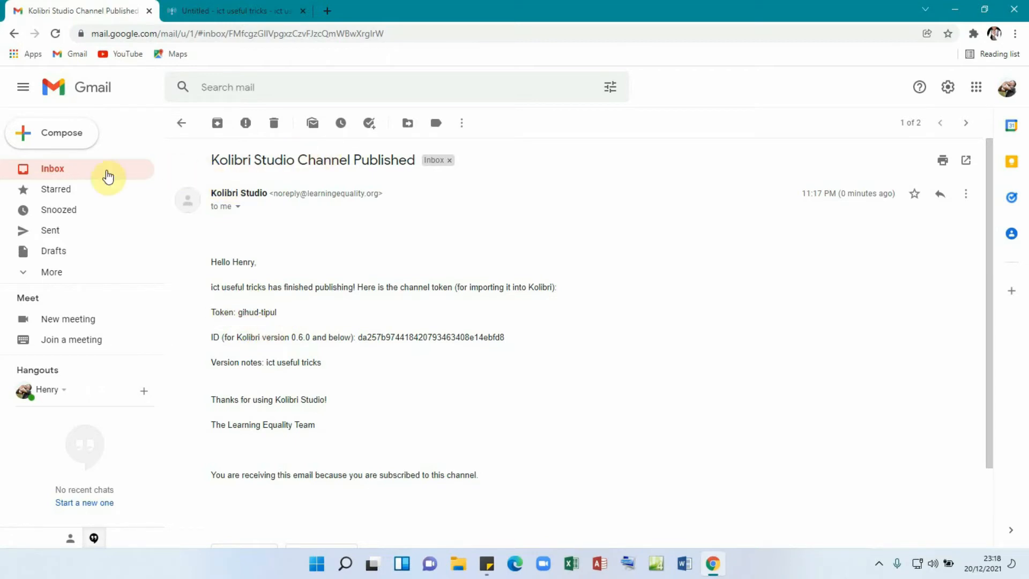
pyautogui.click(227, 13)
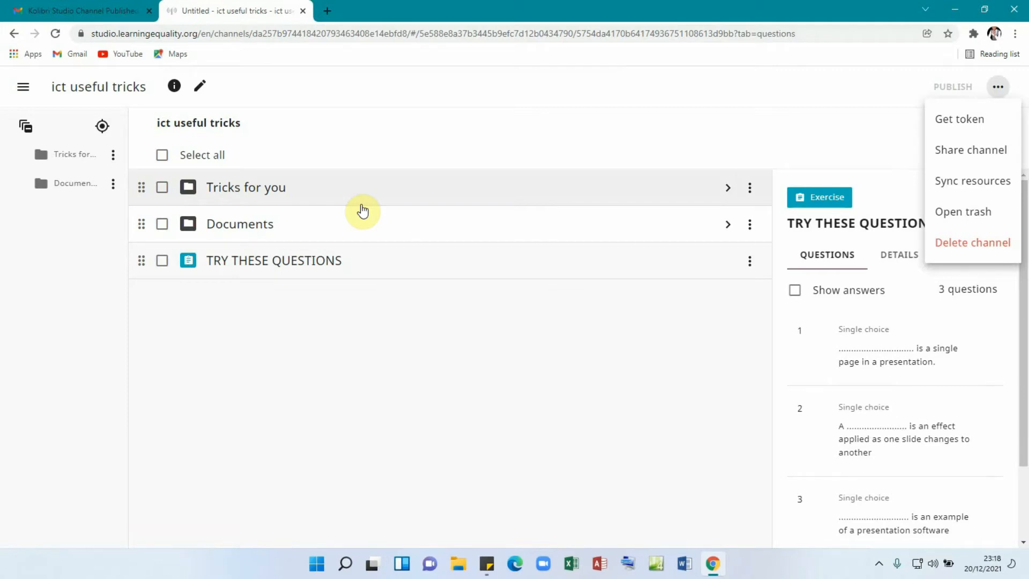
# - Close the channel menu and sign out of Kolibri Studio via the navigation drawer
pyautogui.click(954, 11)
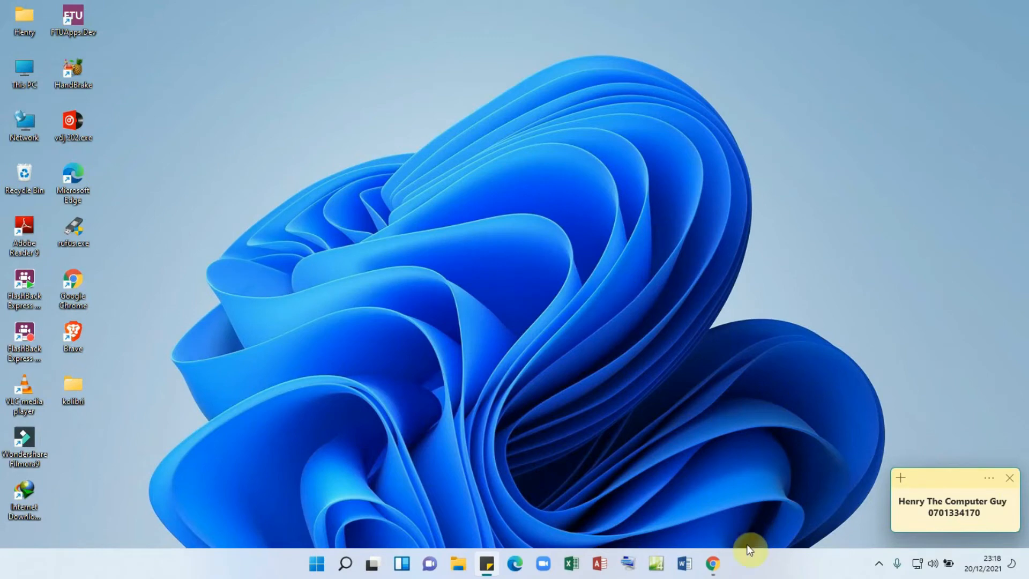
pyautogui.click(715, 563)
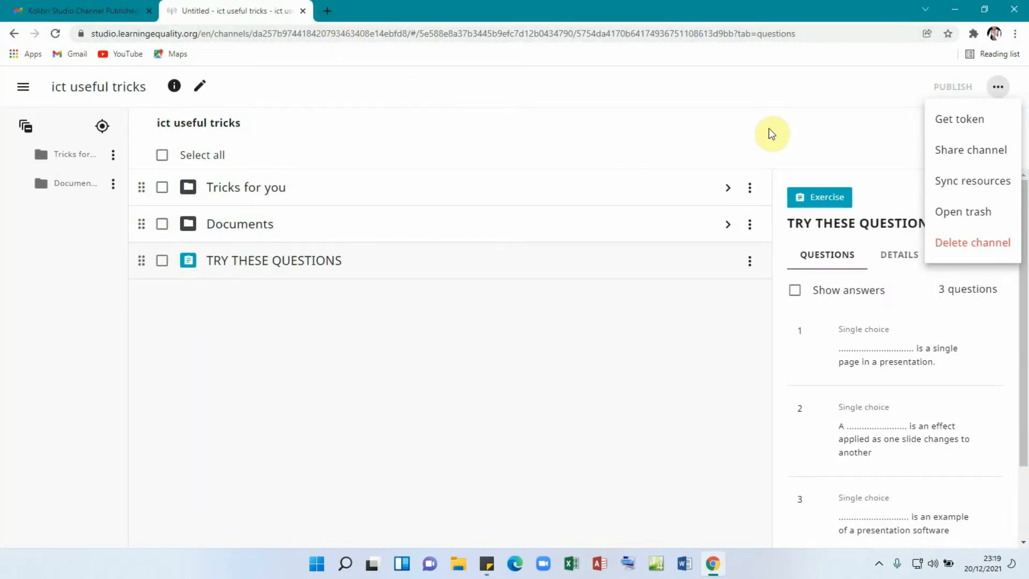
pyautogui.click(504, 378)
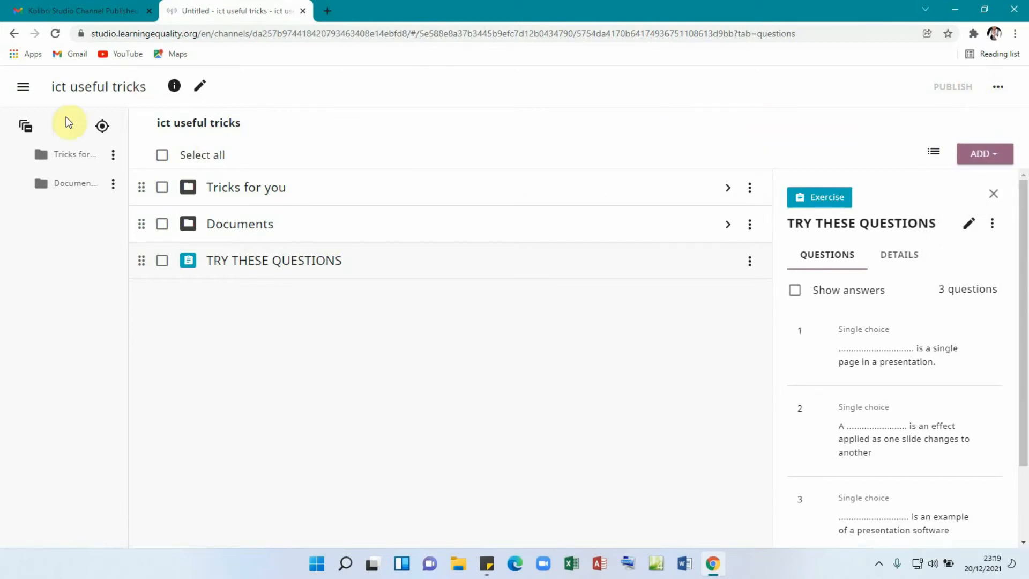
pyautogui.click(22, 91)
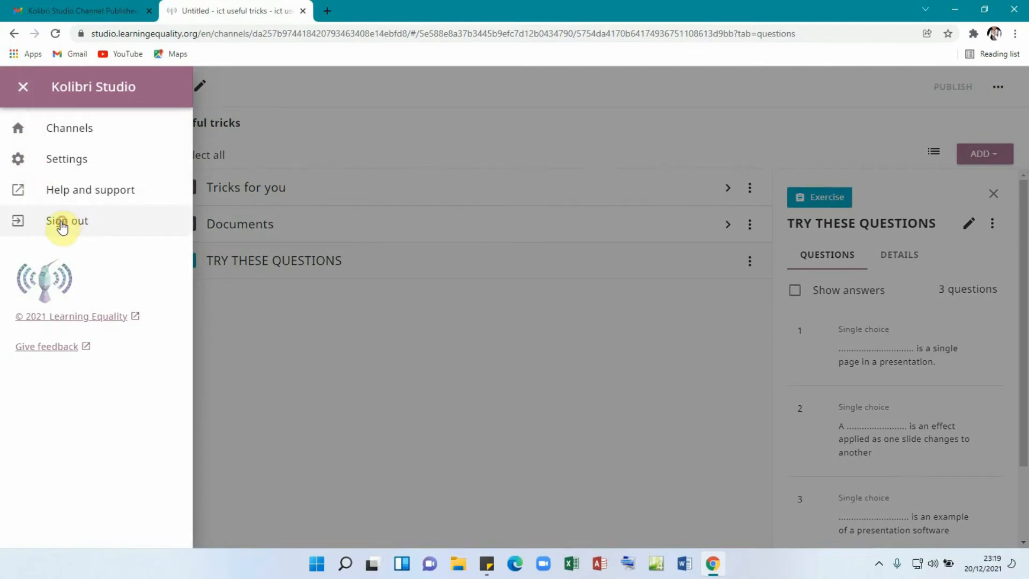
pyautogui.click(62, 225)
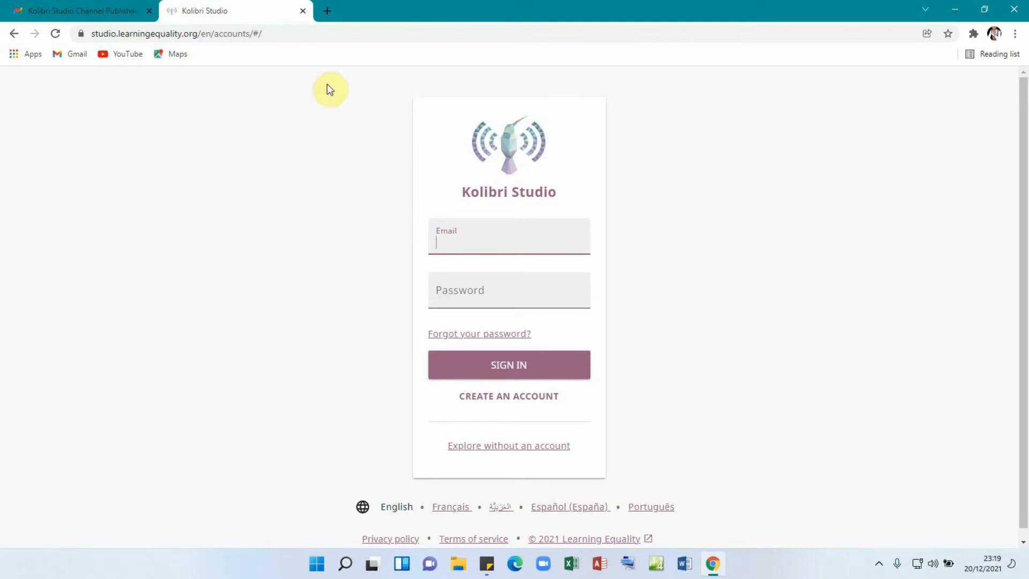
# - Search 'kolibri studio', open the learningequality.org Kolibri page, then minimize Chrome
pyautogui.click(291, 32)
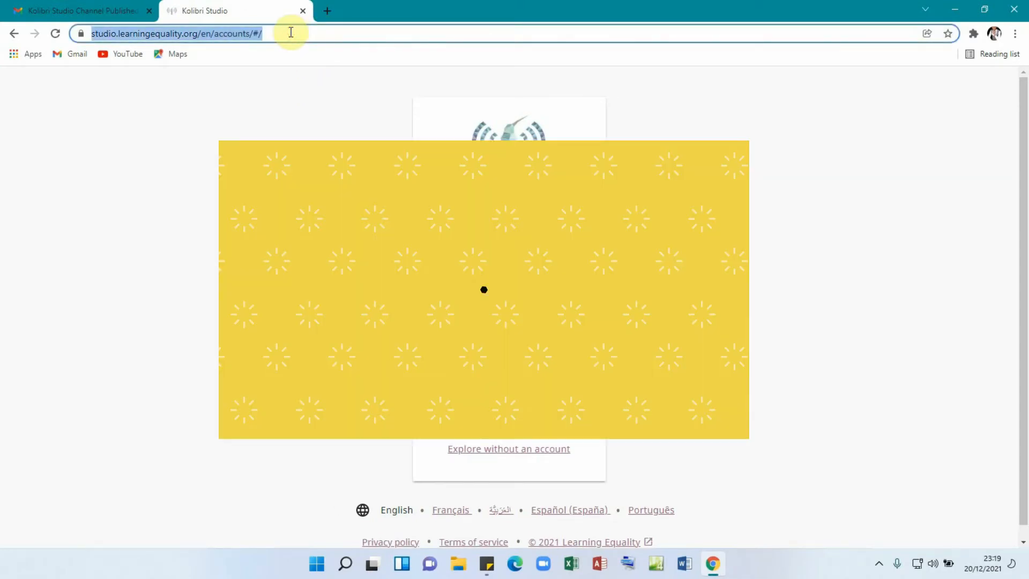
pyautogui.write('ko')
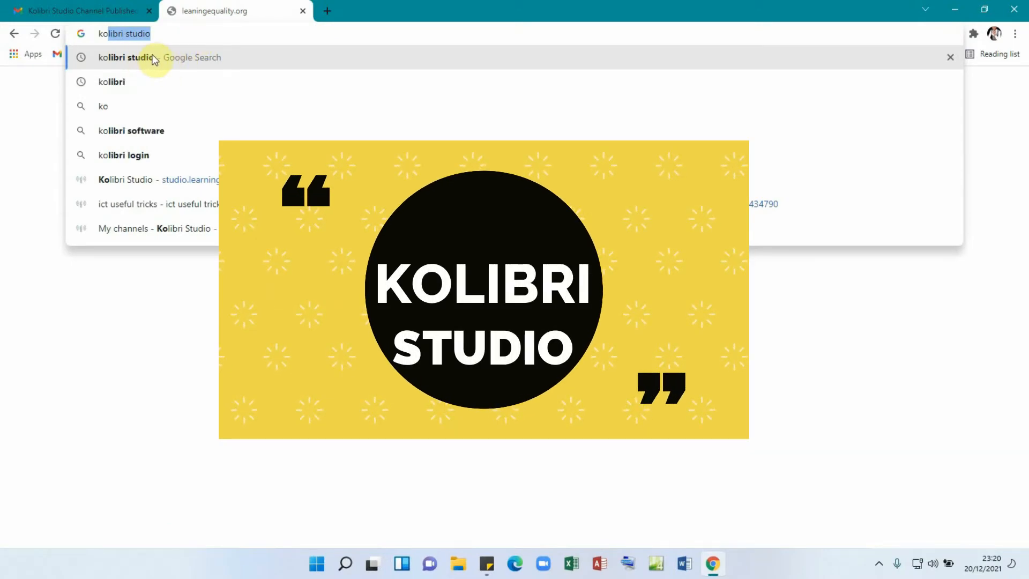
pyautogui.click(152, 59)
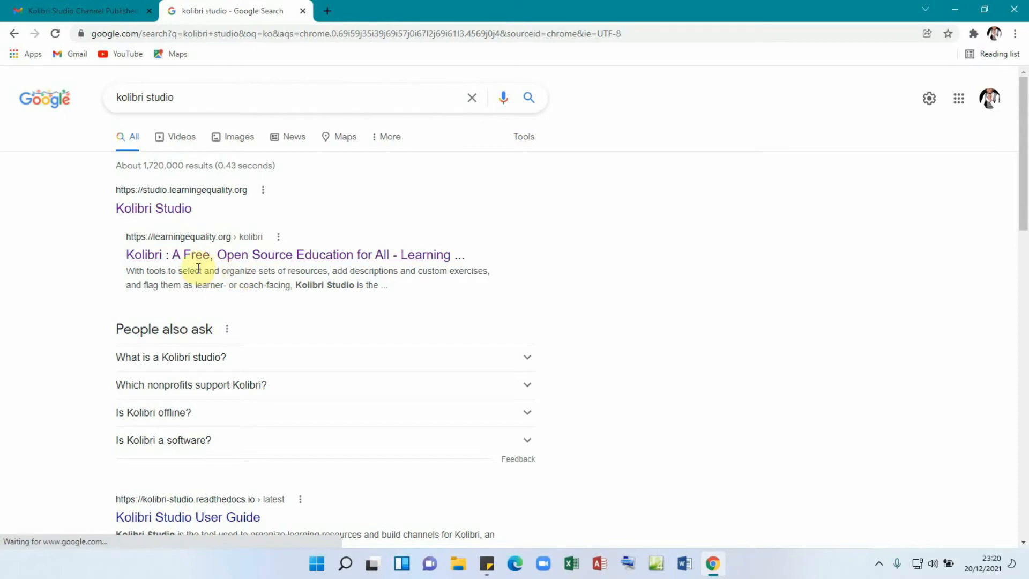
pyautogui.click(224, 257)
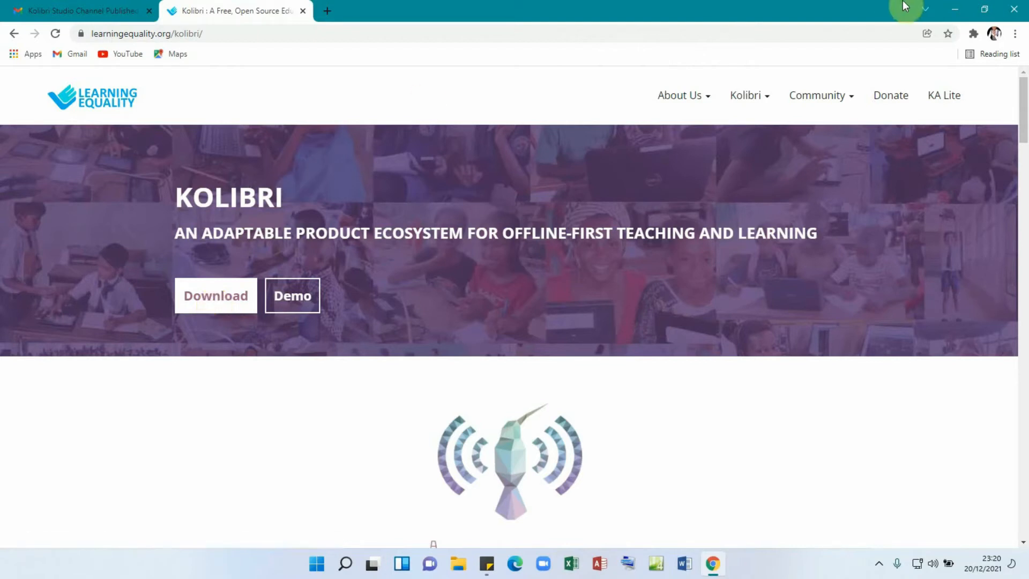
pyautogui.click(954, 9)
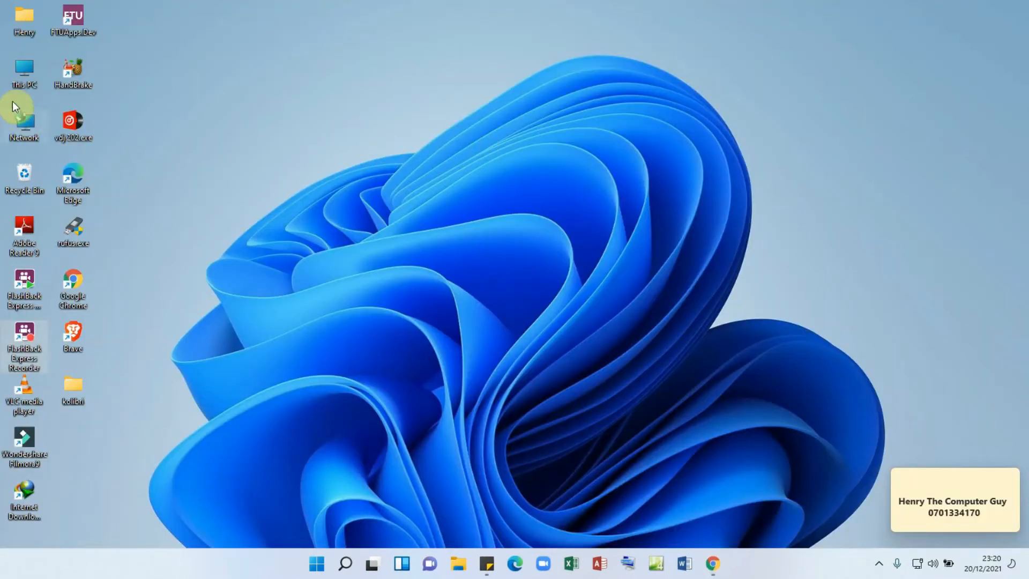
# - Run kolibri-v0.14.1-windows-setup.exe from This PC > Downloads > Programs
pyautogui.doubleClick(21, 67)
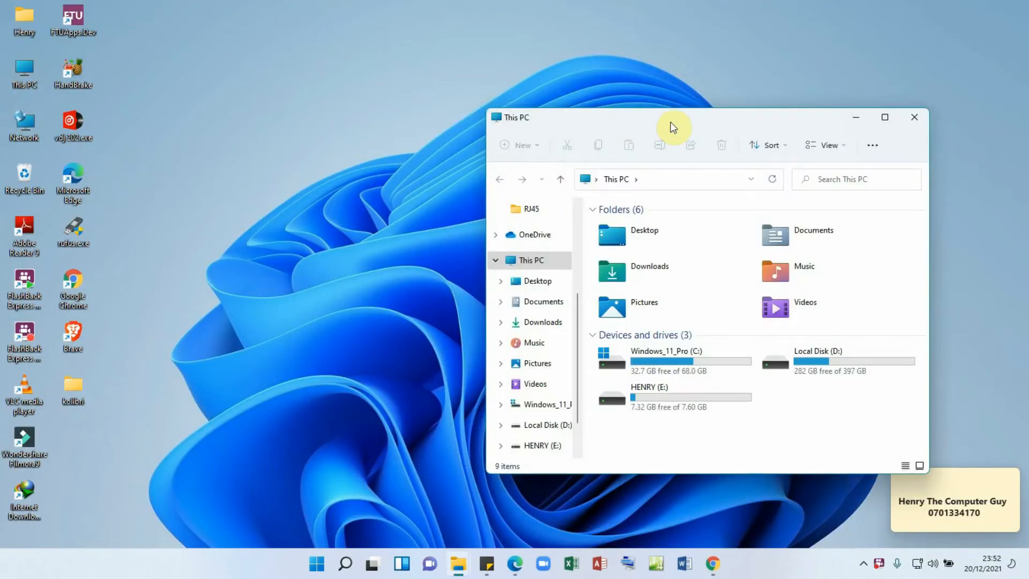
pyautogui.moveTo(670, 121); pyautogui.dragTo(455, 92)
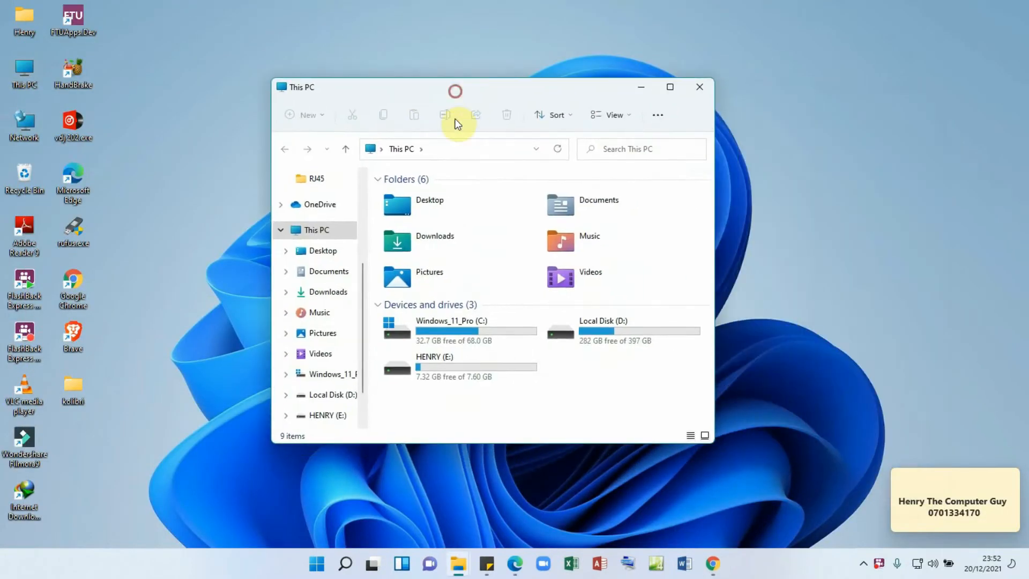
pyautogui.doubleClick(434, 234)
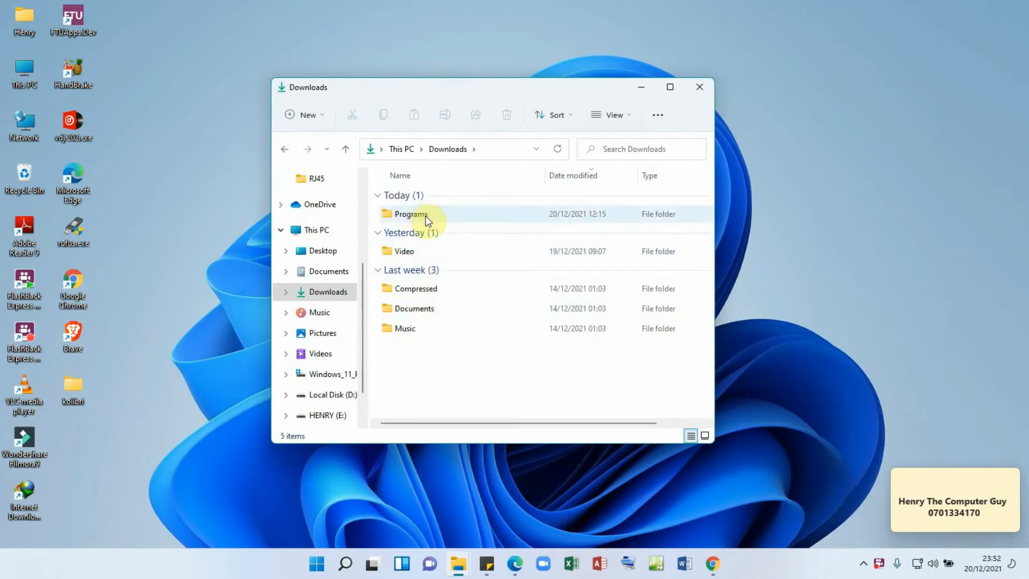
pyautogui.doubleClick(420, 216)
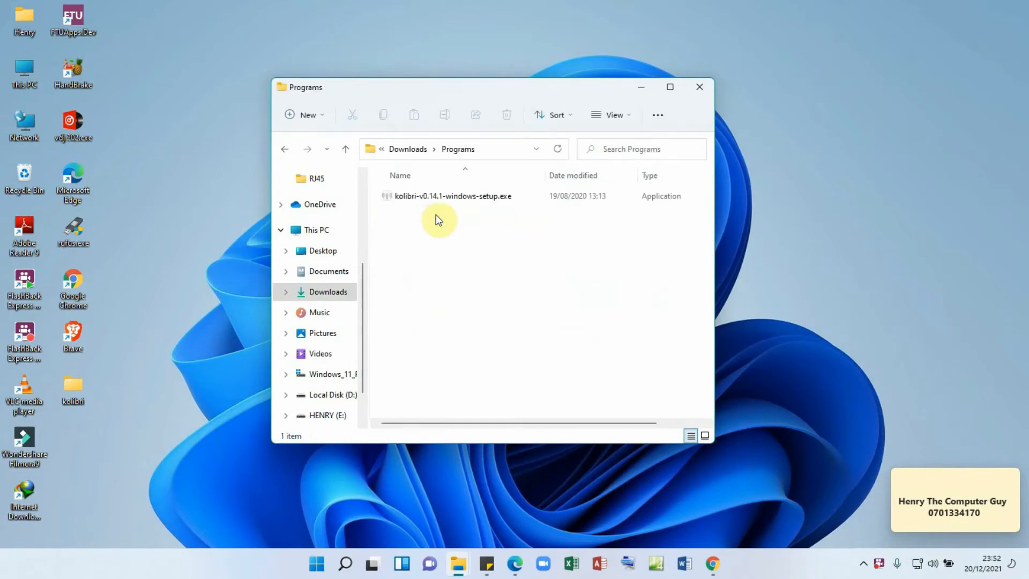
pyautogui.doubleClick(463, 199)
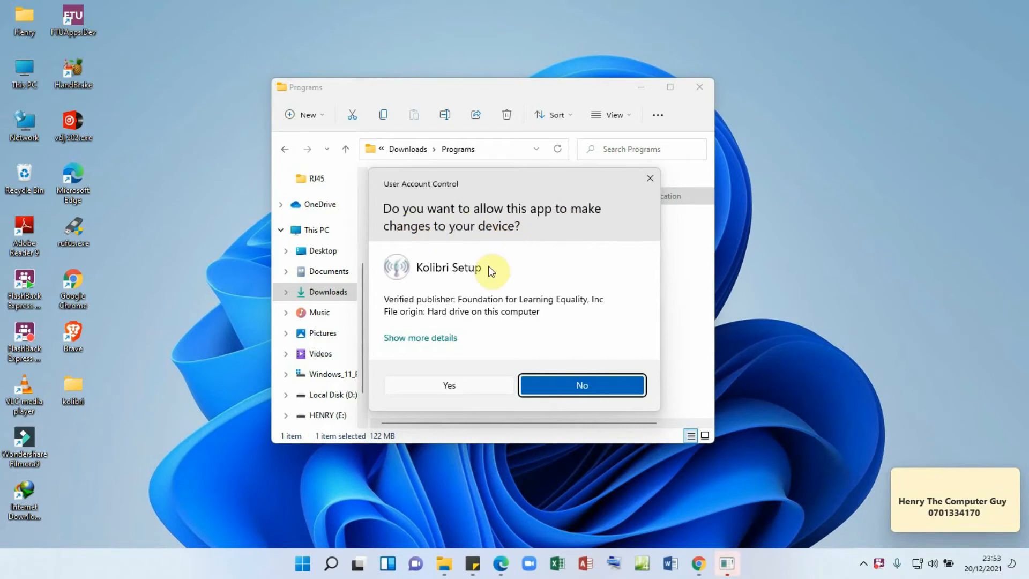
# - Allow Kolibri Setup to make changes and keep English as the setup language
pyautogui.click(455, 384)
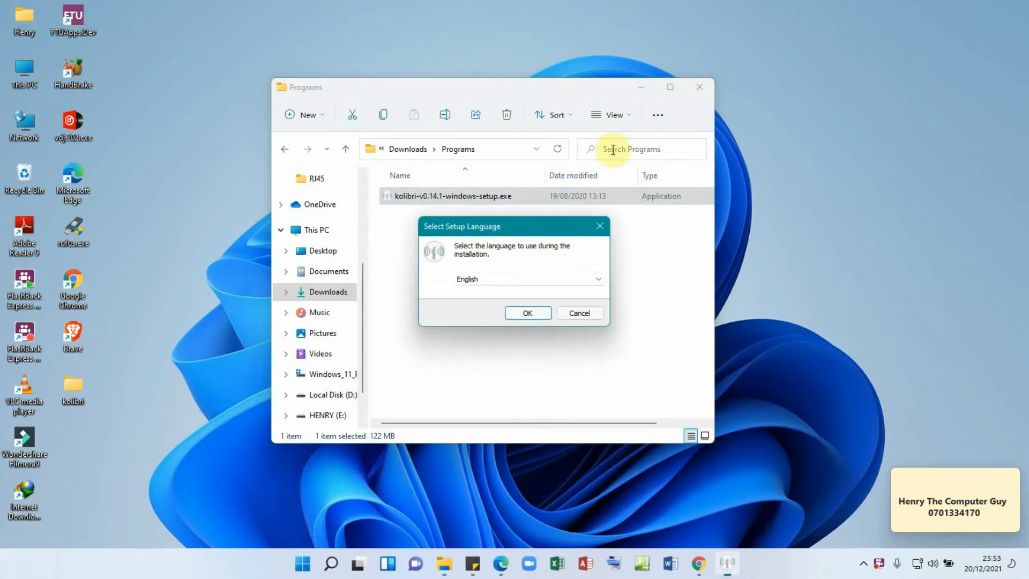
pyautogui.click(641, 90)
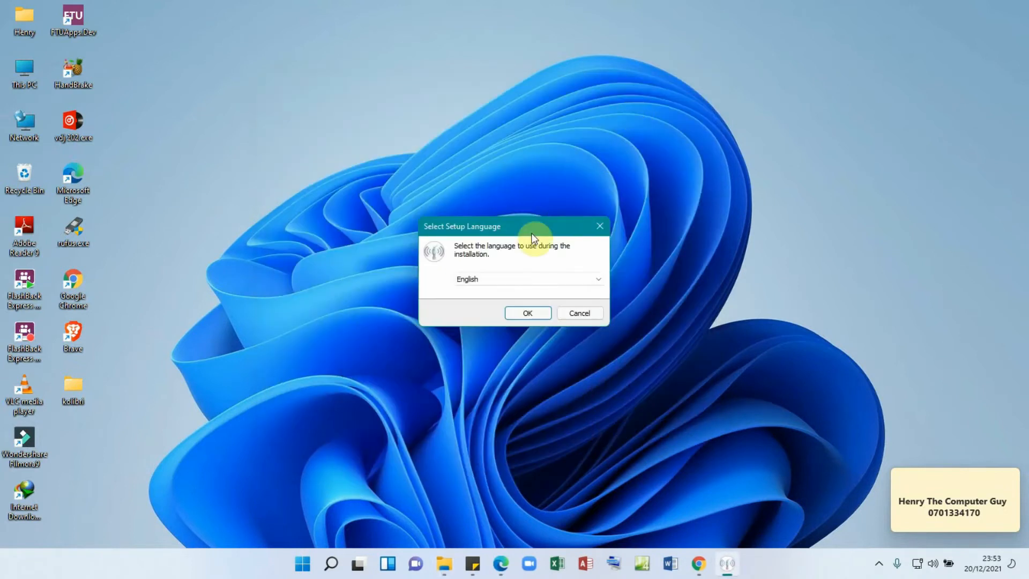
pyautogui.moveTo(526, 227); pyautogui.dragTo(516, 156)
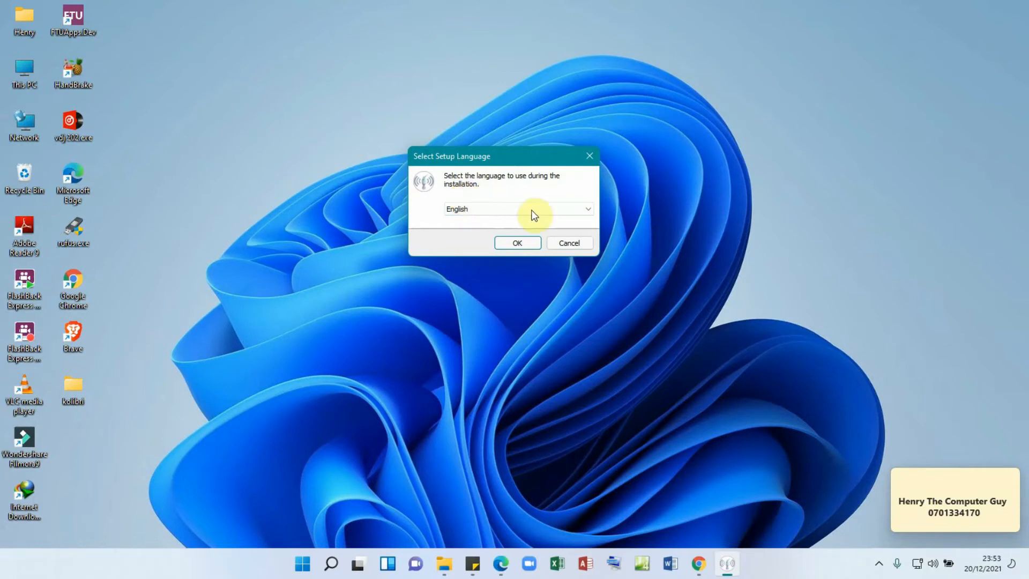
pyautogui.click(588, 210)
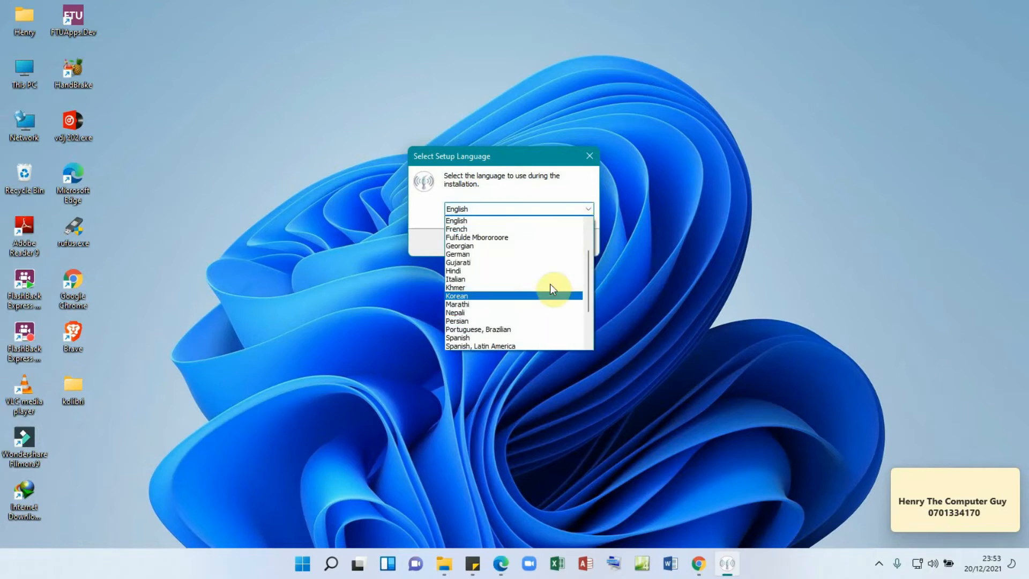
pyautogui.click(552, 210)
pyautogui.click(523, 241)
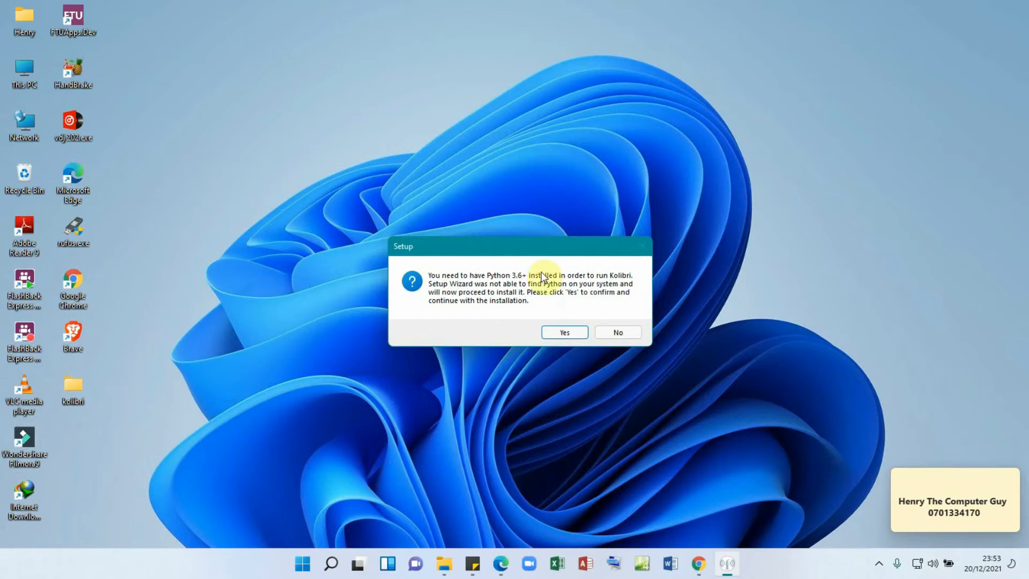
# - Agree to install the required Python 3.6.8 and wait for the destination page
pyautogui.click(565, 333)
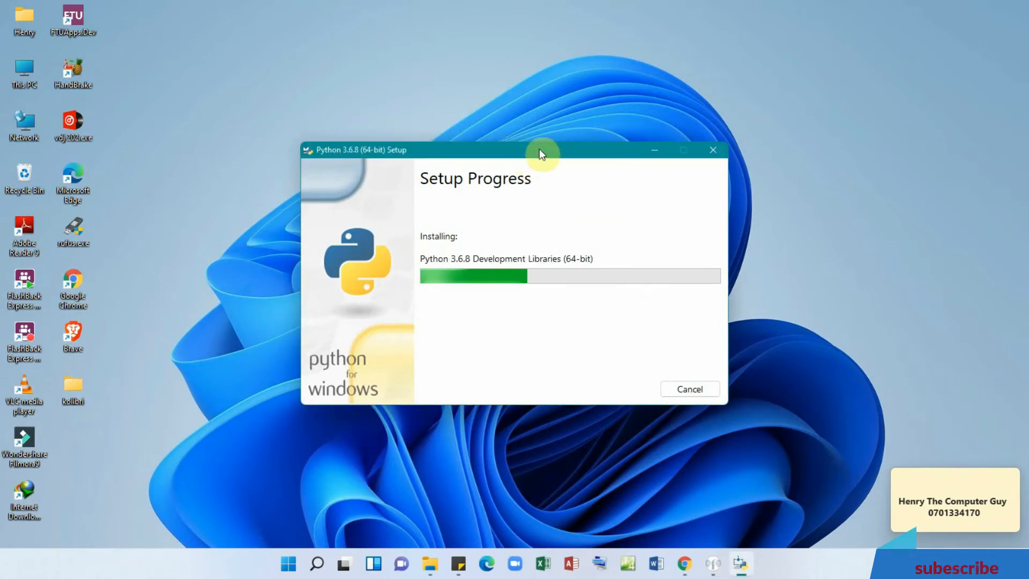
pyautogui.moveTo(540, 149); pyautogui.dragTo(478, 114)
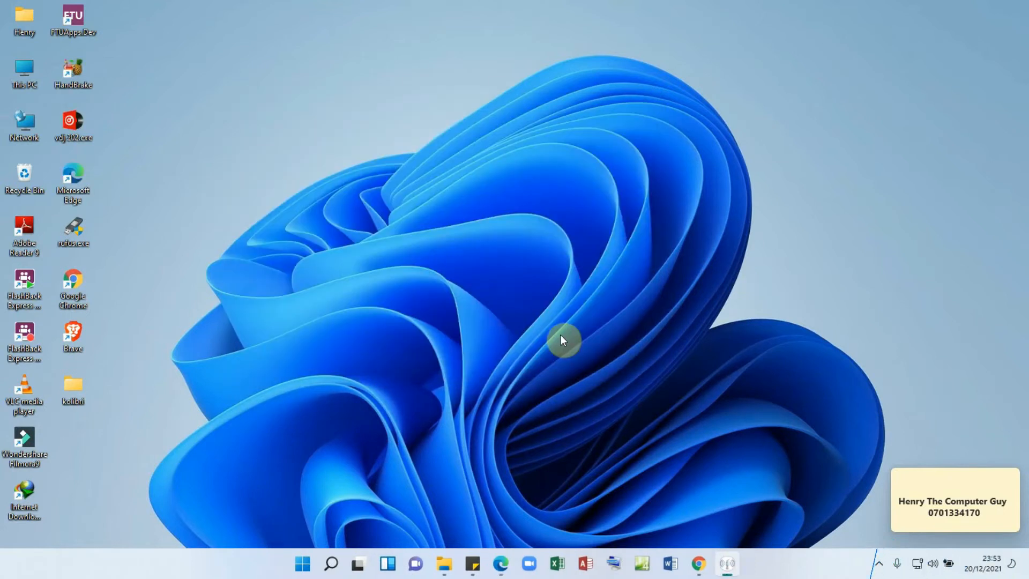
pyautogui.moveTo(732, 566)
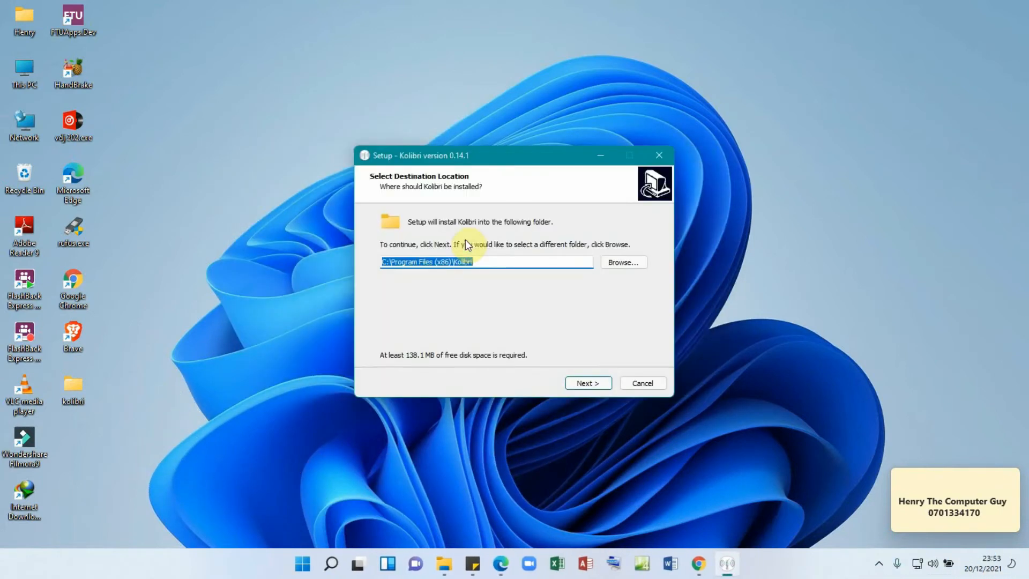
# - Install Kolibri to C:\Program Files (x86)\Kolibri with the default Start menu folder, finishing with Launch Kolibri
pyautogui.click(492, 261)
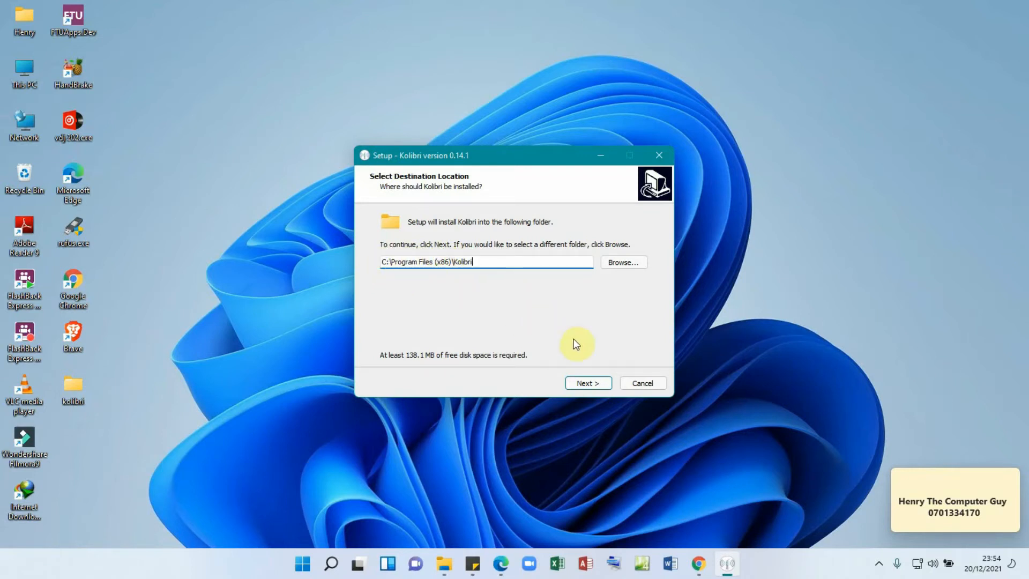
pyautogui.click(589, 384)
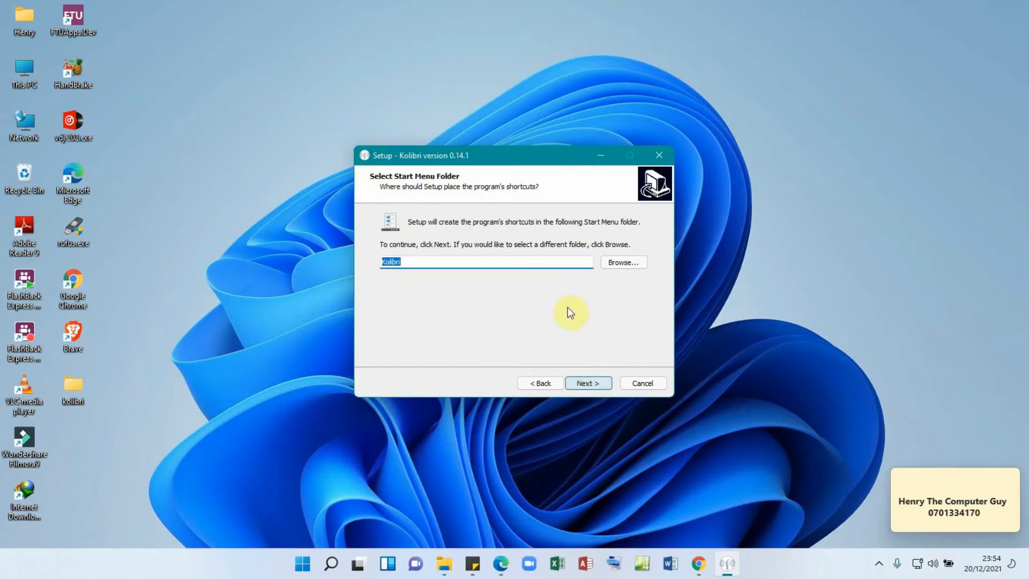
pyautogui.click(587, 382)
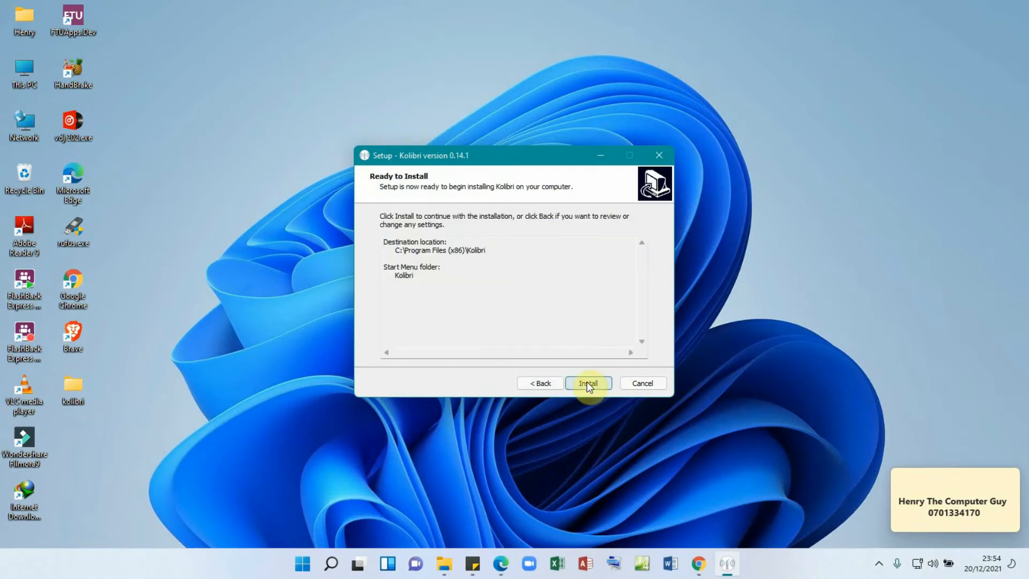
pyautogui.click(588, 381)
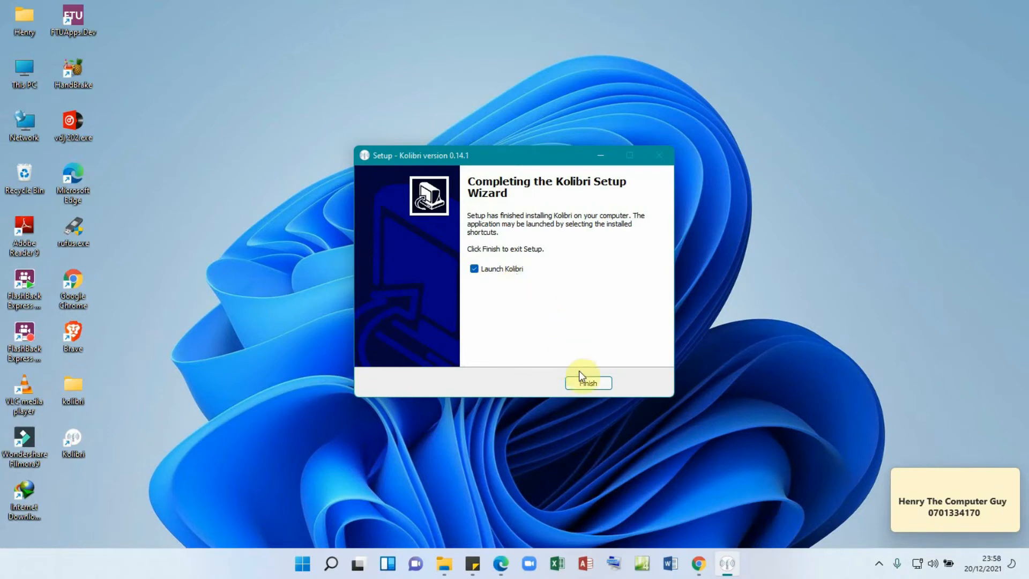
pyautogui.click(590, 384)
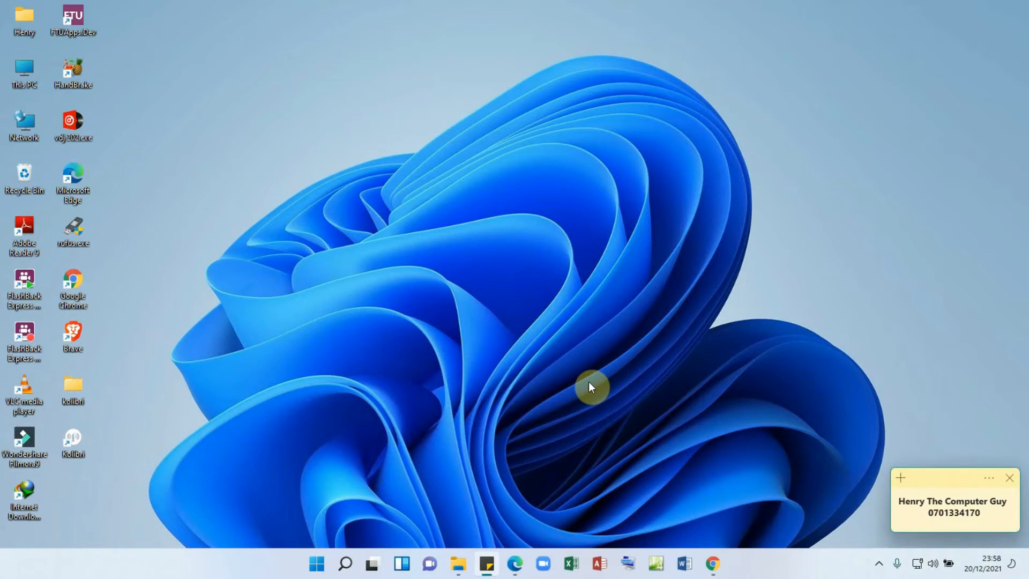
# - Launch Kolibri's setup wizard from the hidden system tray icons
pyautogui.click(577, 382)
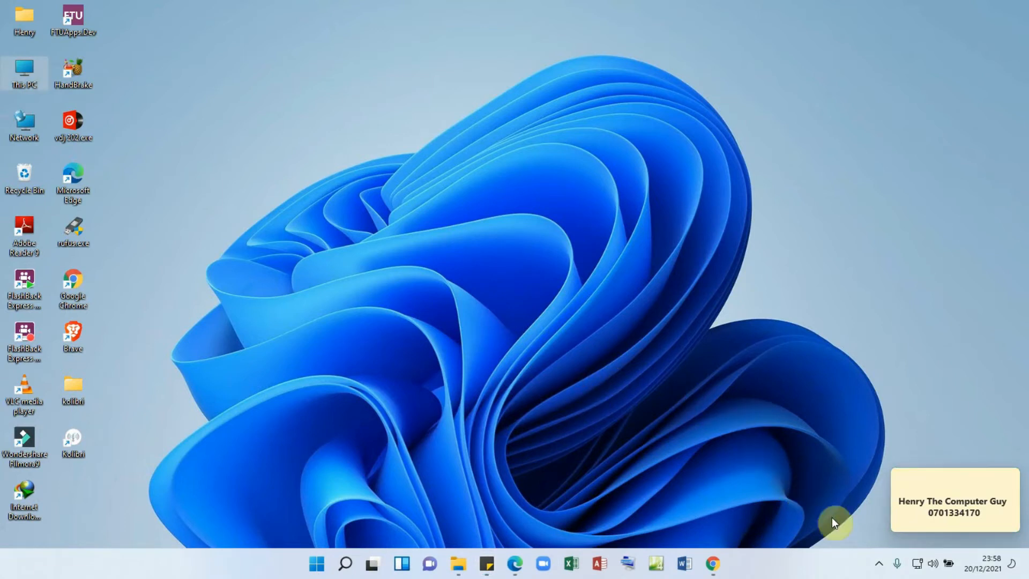
pyautogui.click(879, 564)
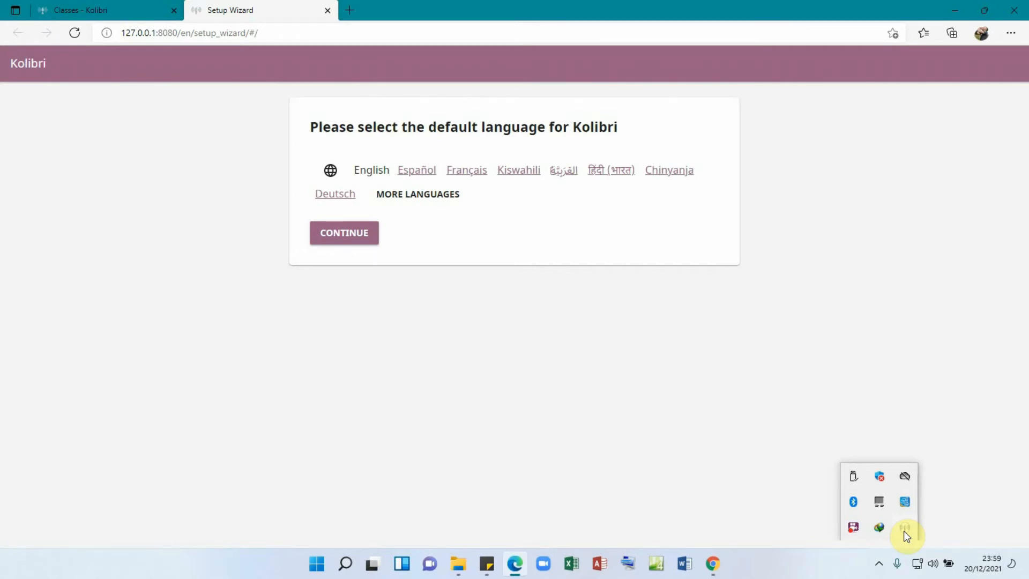
# - Keep English as Kolibri's default language and continue
pyautogui.click(191, 97)
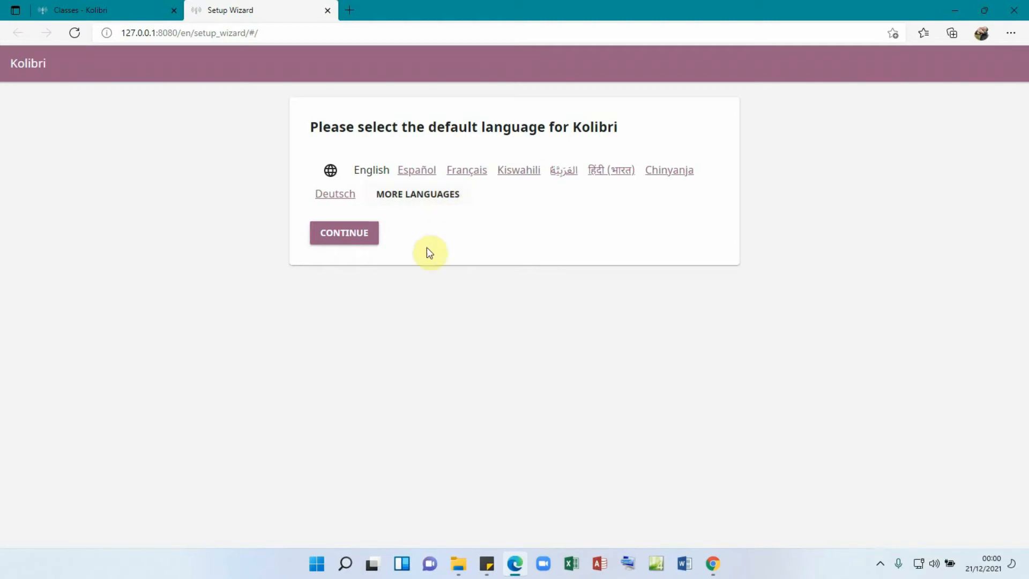
pyautogui.click(342, 236)
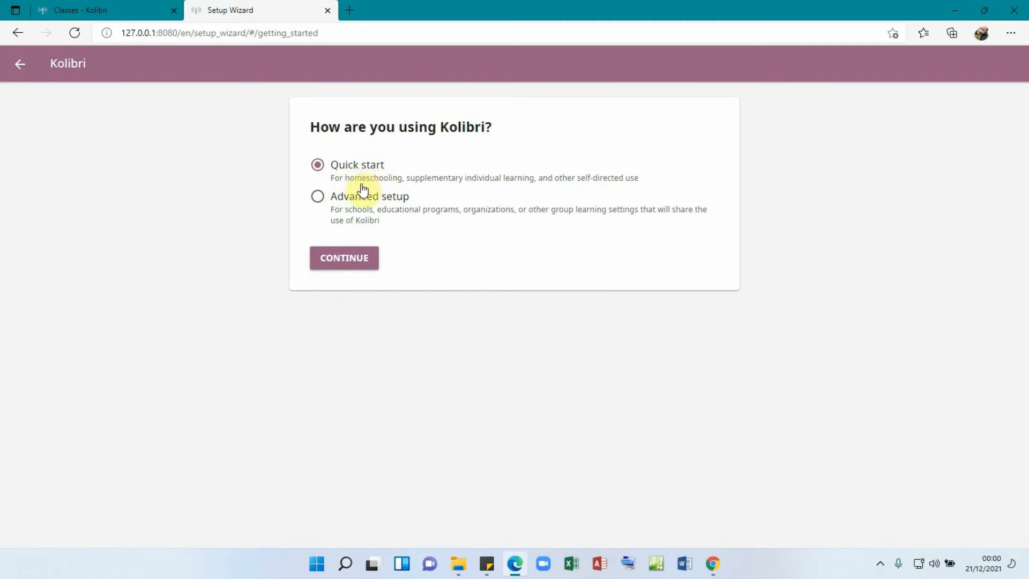
# - Choose Advanced setup for group learning and continue
pyautogui.click(318, 199)
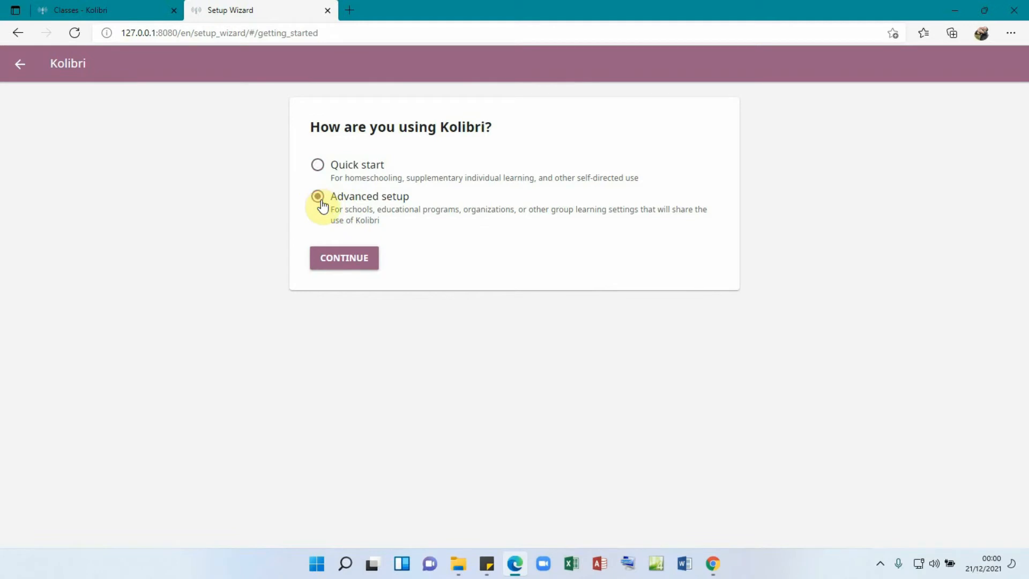
pyautogui.click(349, 262)
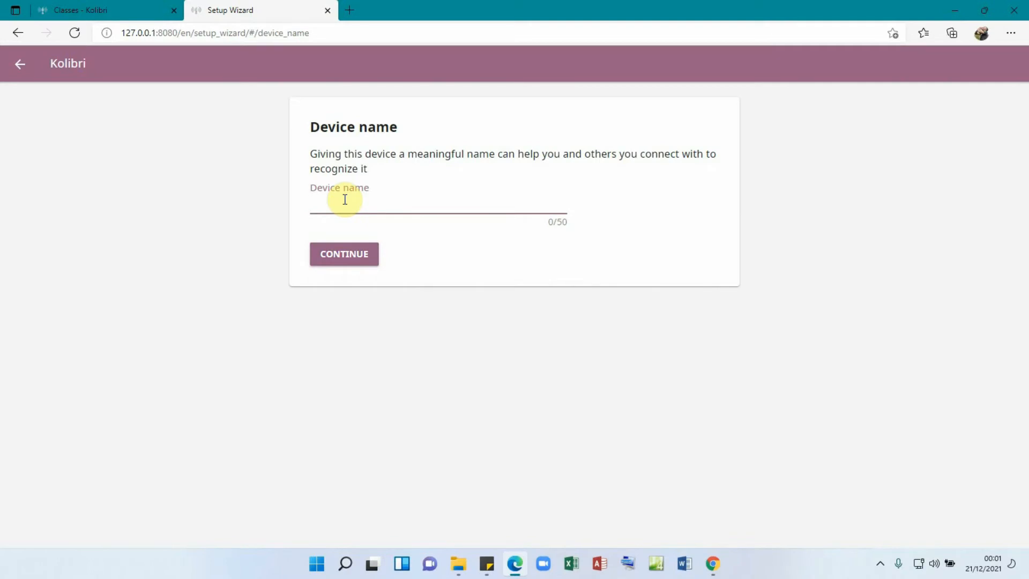
# - Name the device 'Makindyes s s' and continue
pyautogui.write('Makindyes s s')
pyautogui.click(351, 262)
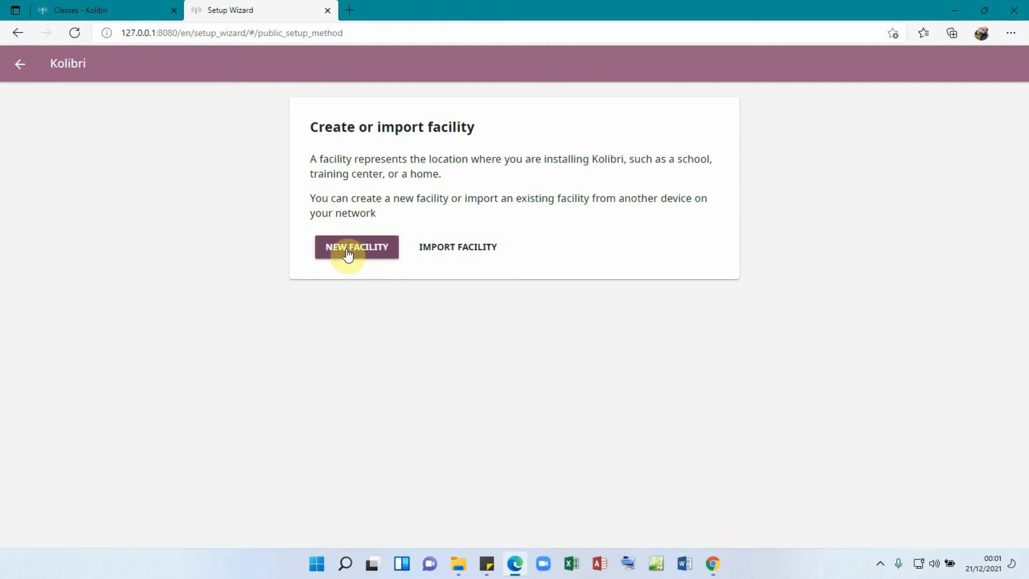
# - Choose to create a new facility
pyautogui.click(348, 254)
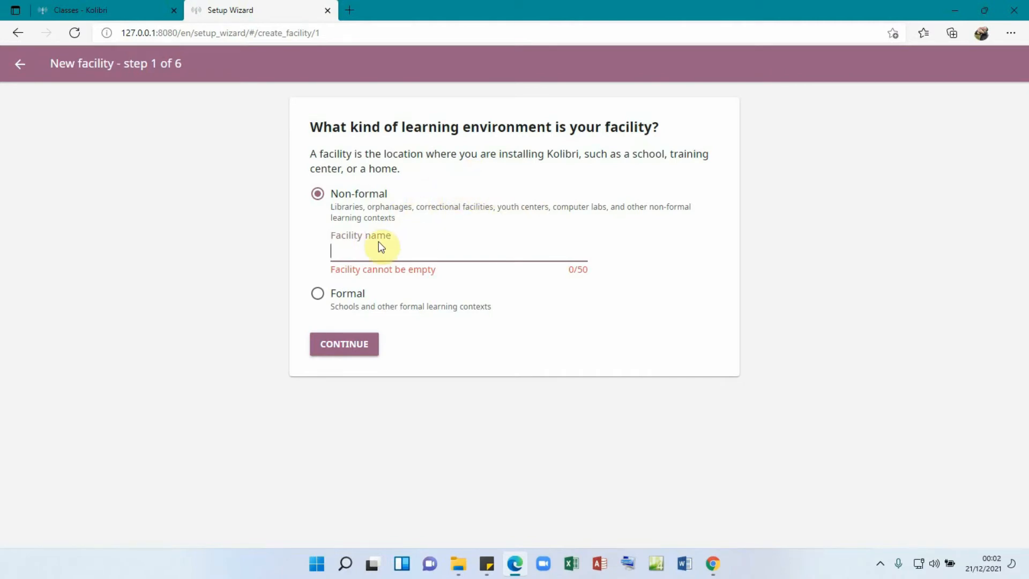
# - Make the facility Formal, name it 'Makindye lab', and continue
pyautogui.click(318, 296)
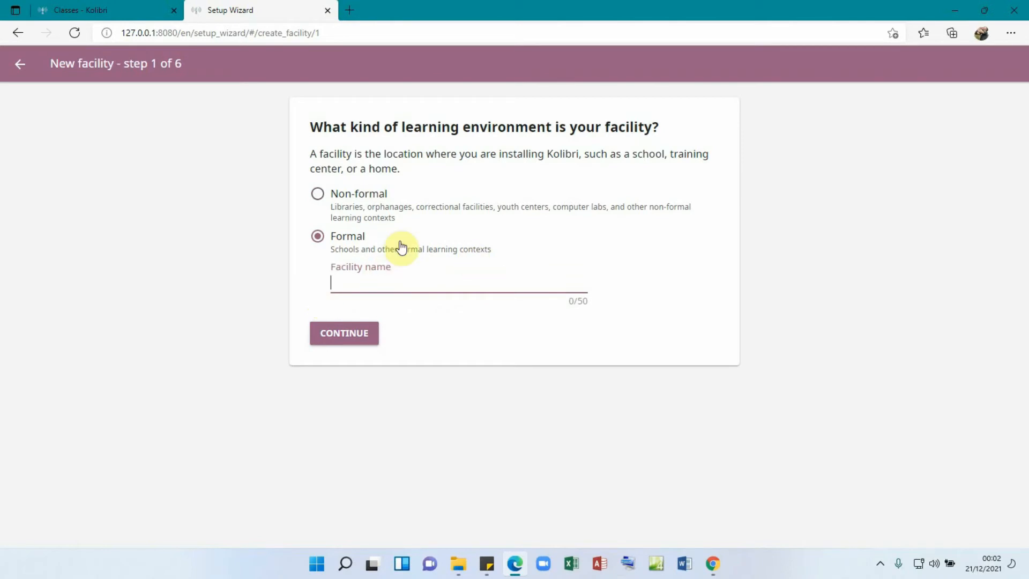
pyautogui.click(377, 280)
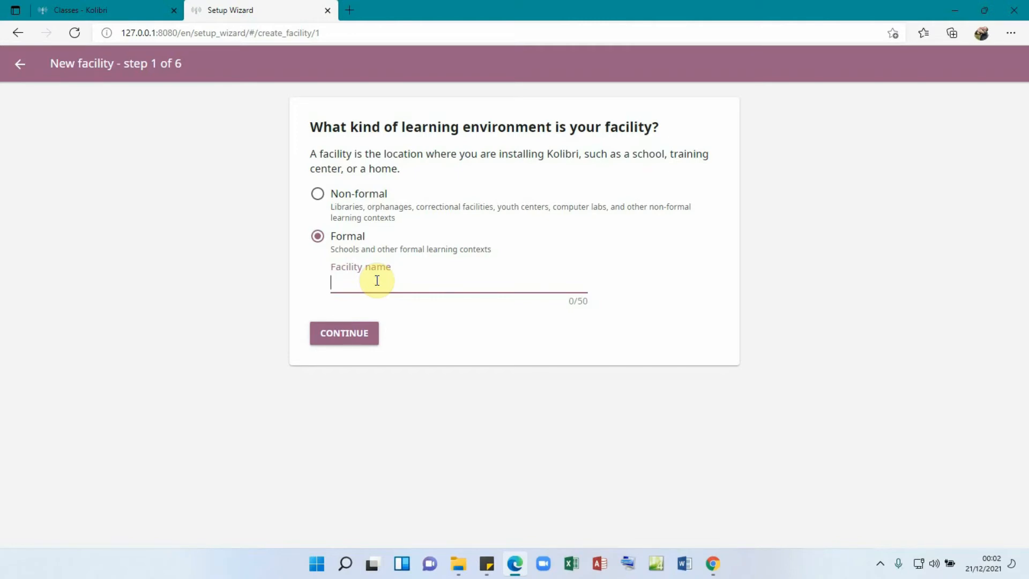
pyautogui.write('Makindye lab')
pyautogui.click(343, 335)
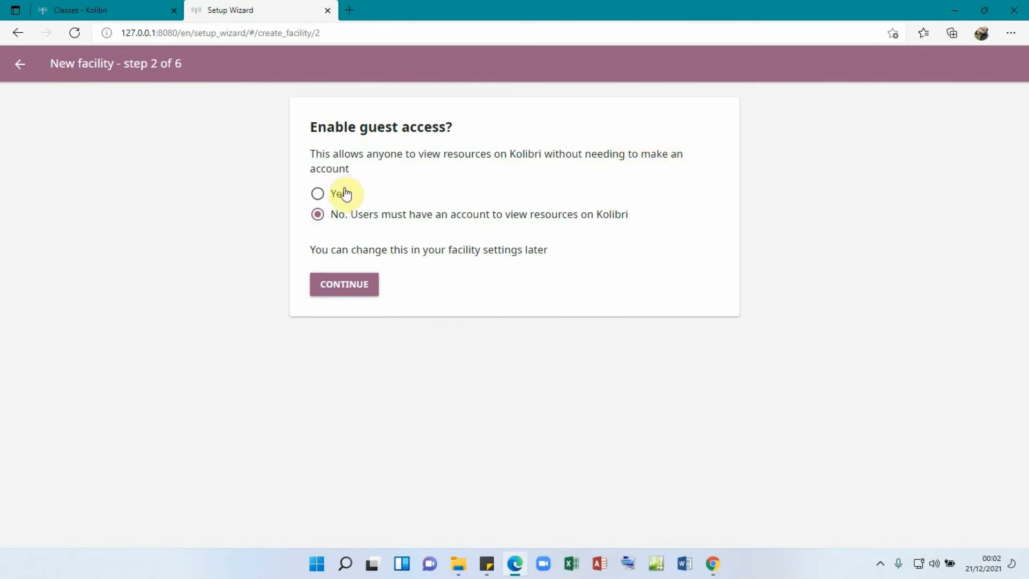
# - Enable guest access, keep admin-only account creation, and leave learner passwords off
pyautogui.click(318, 195)
pyautogui.click(346, 285)
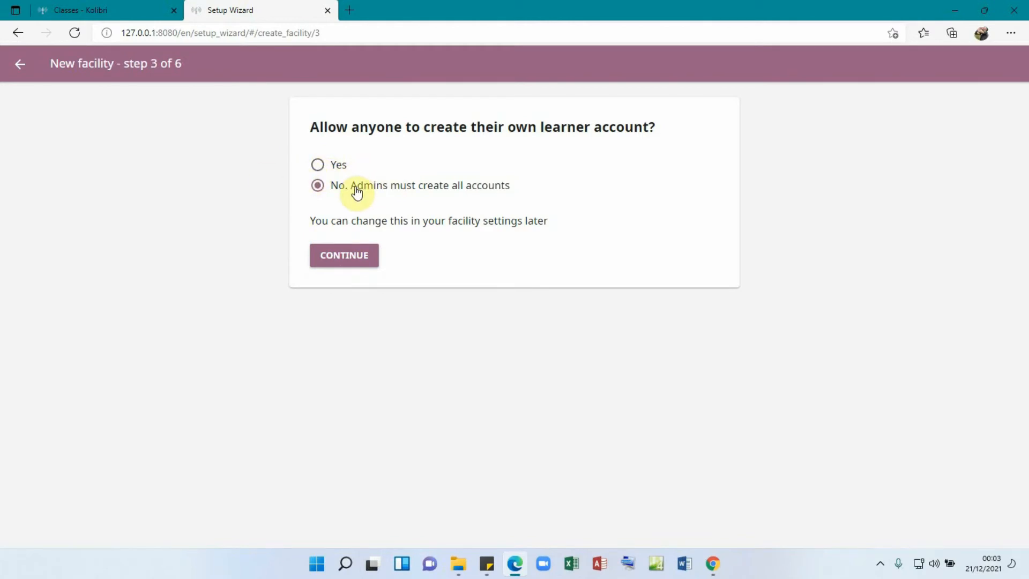
pyautogui.click(342, 257)
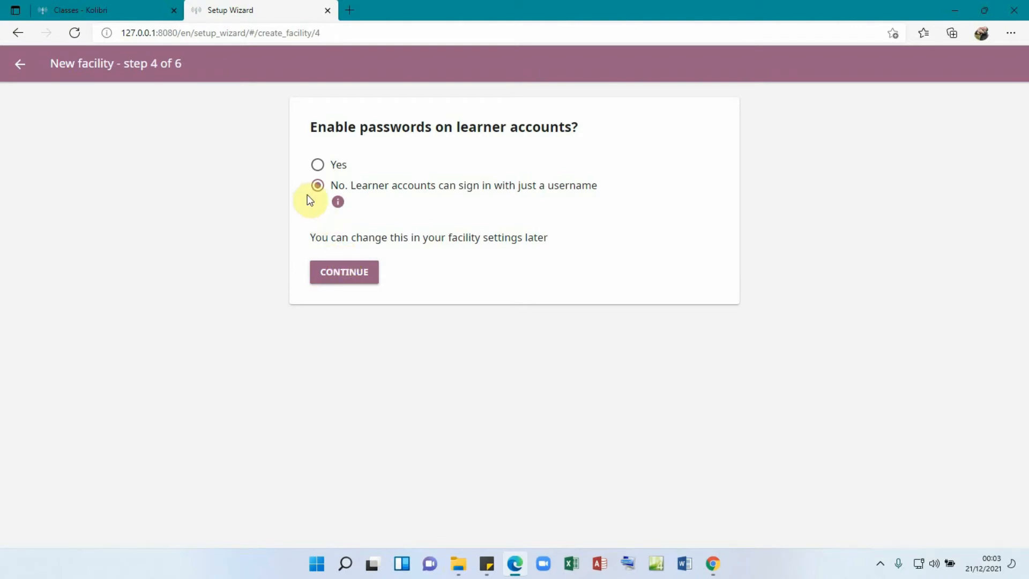
pyautogui.moveTo(343, 203)
pyautogui.click(345, 272)
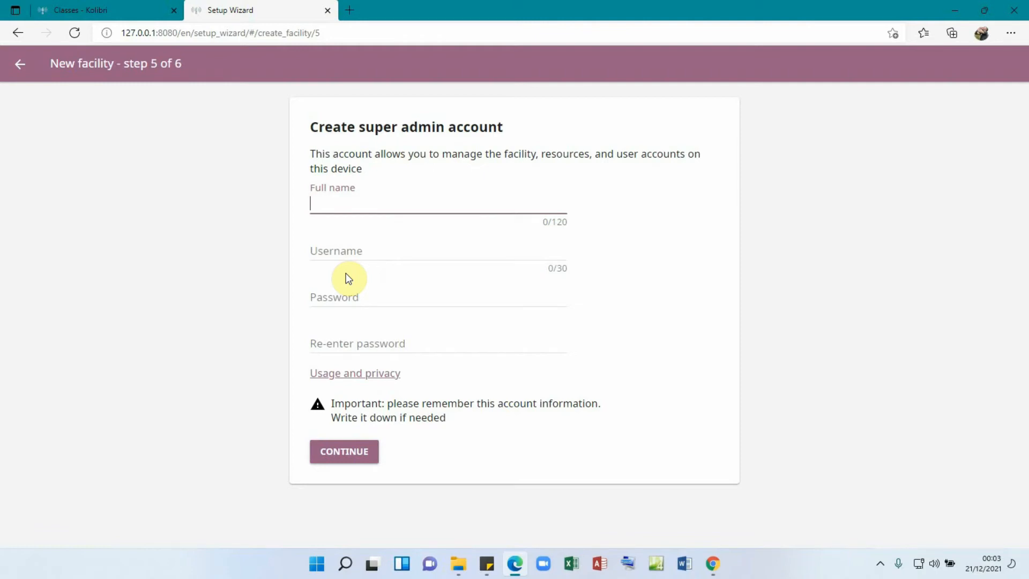
# - Enter the super admin's full name and username
pyautogui.click(323, 206)
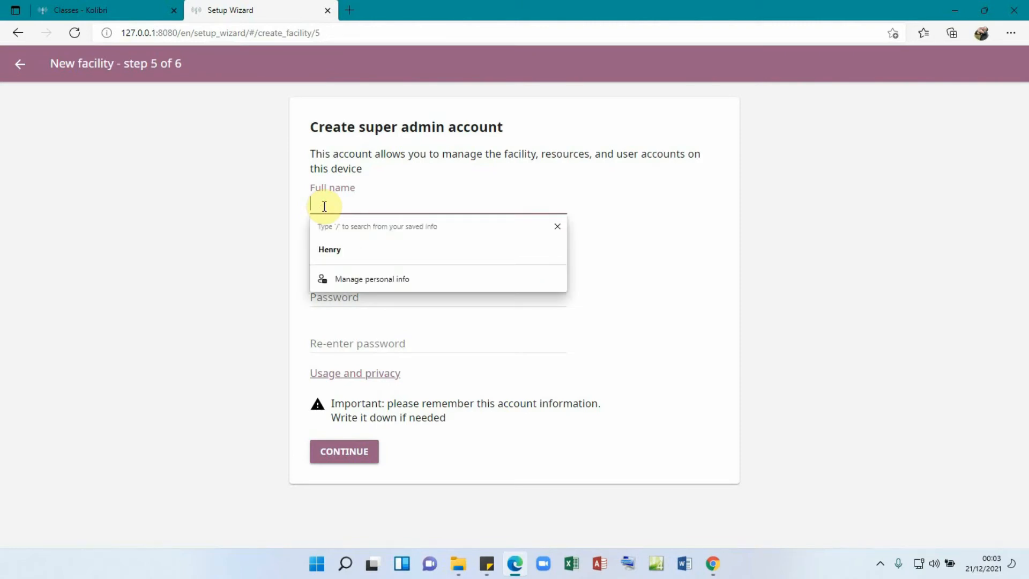
pyautogui.write('H')
pyautogui.write('E')
pyautogui.write('enry')
pyautogui.write(' the co')
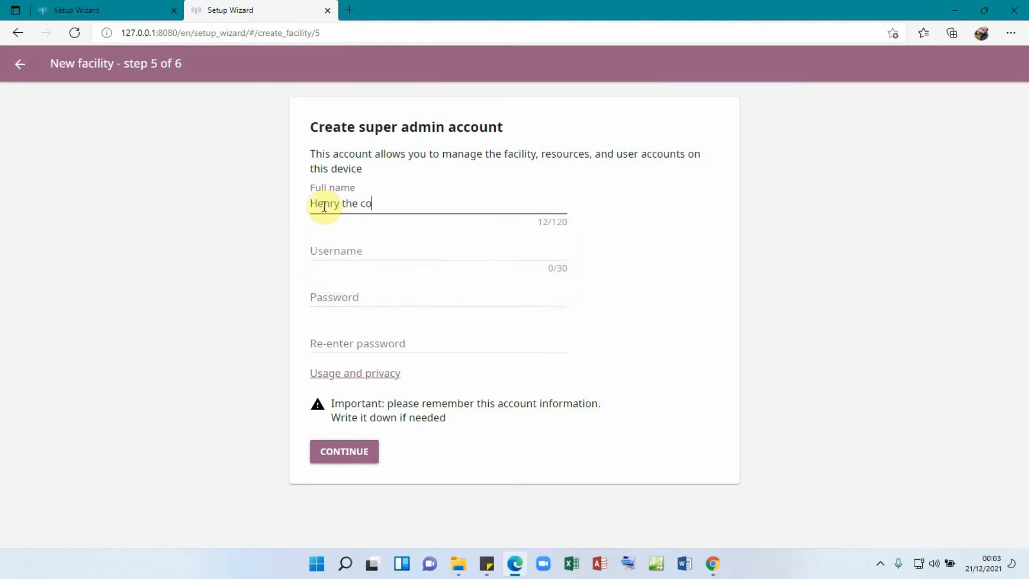
pyautogui.write('mputer guy')
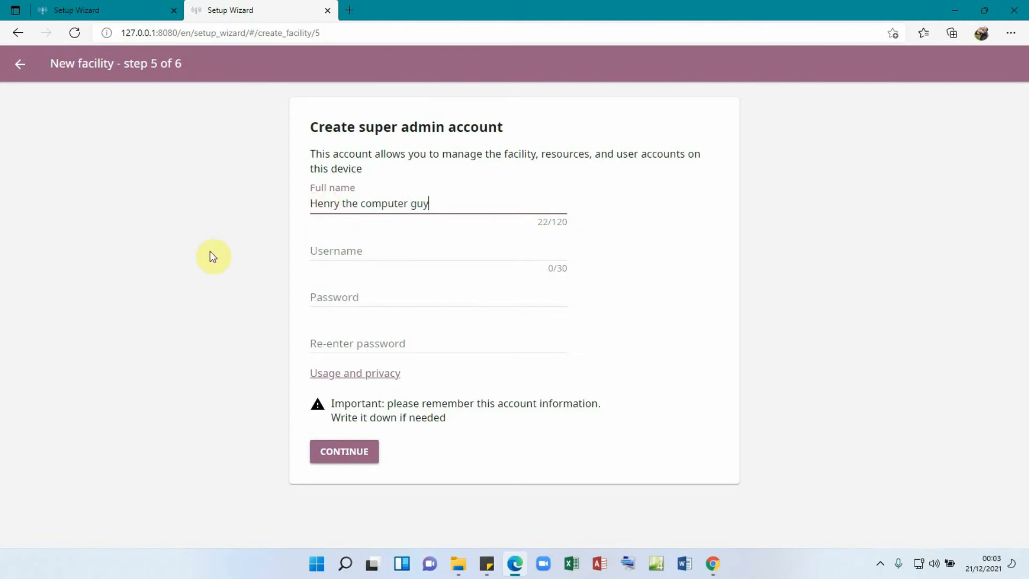
pyautogui.doubleClick(334, 254)
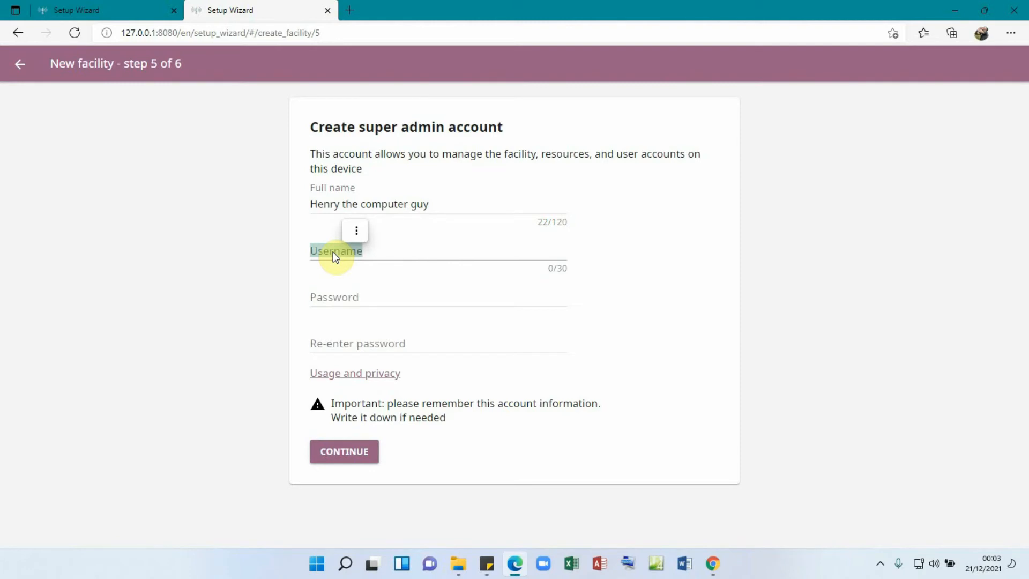
pyautogui.click(384, 248)
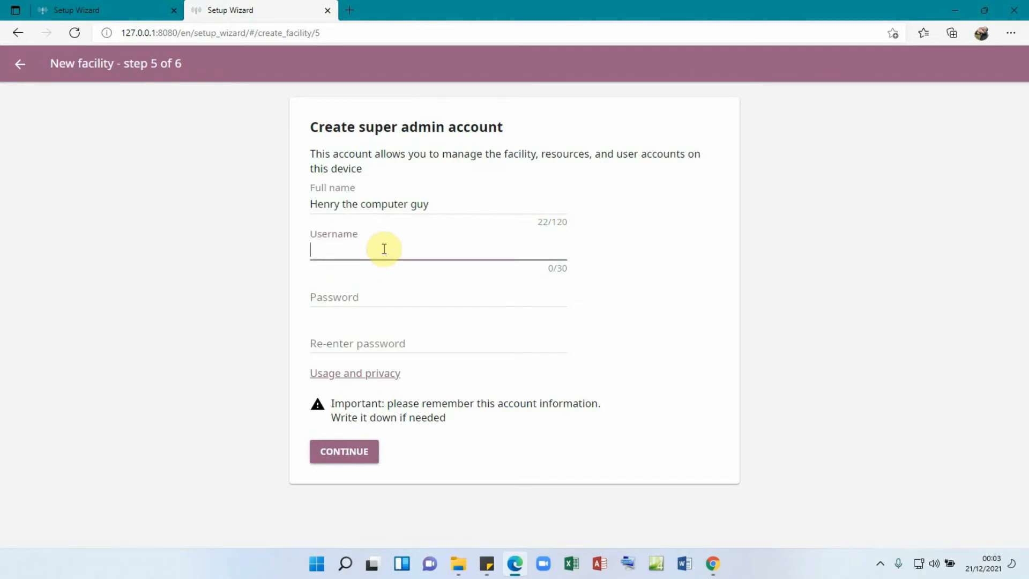
pyautogui.write('h')
pyautogui.press('BackSpace')
pyautogui.write('h')
pyautogui.press('BackSpace')
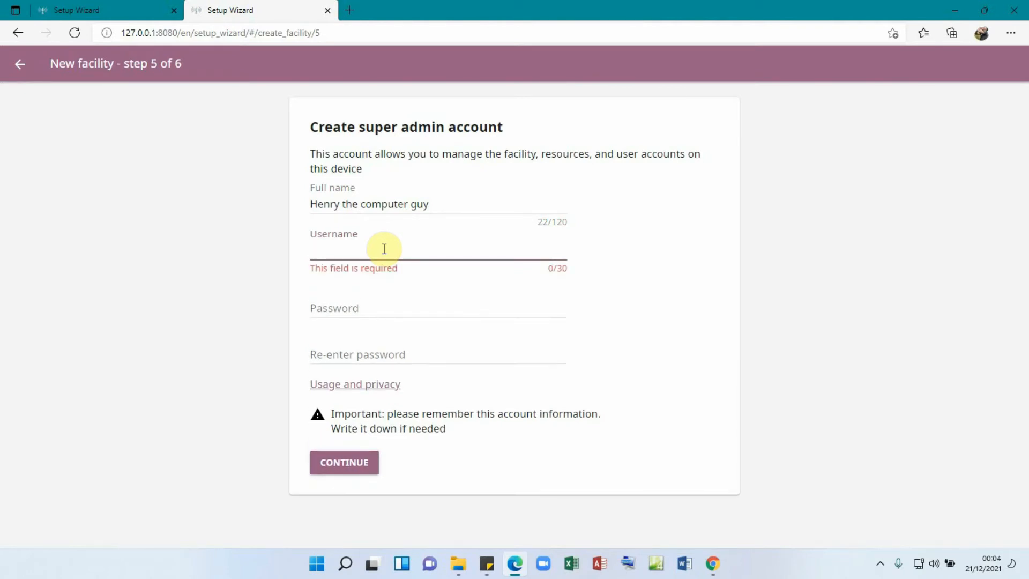
pyautogui.write('Henry')
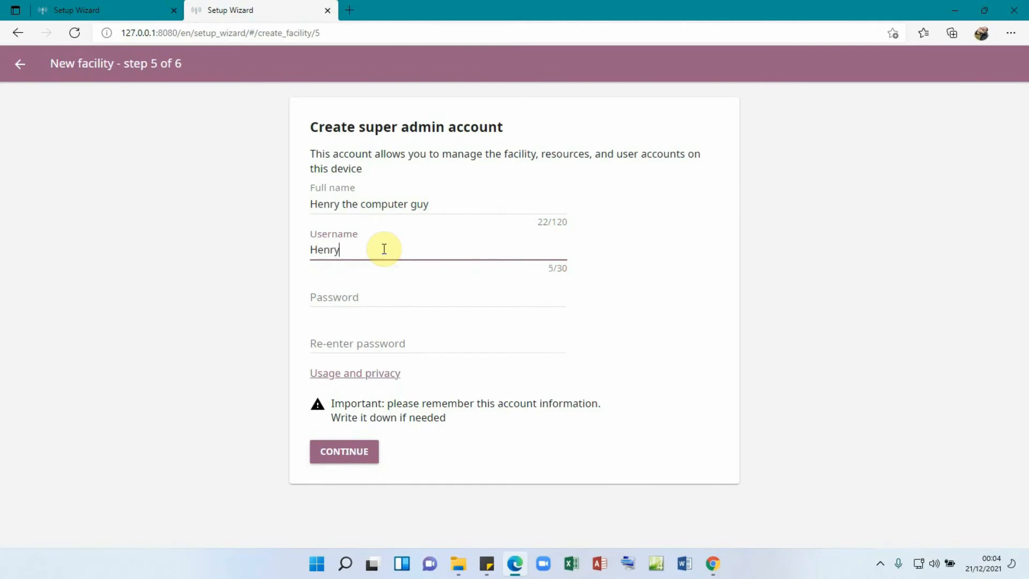
# - Set and confirm the super admin's password, then submit the account details
pyautogui.doubleClick(350, 297)
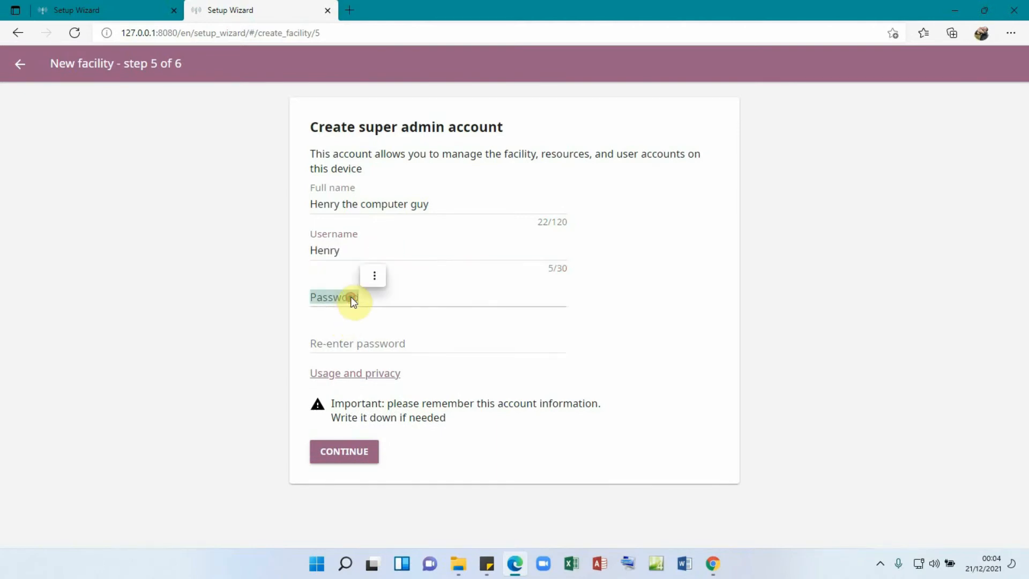
pyautogui.click(351, 297)
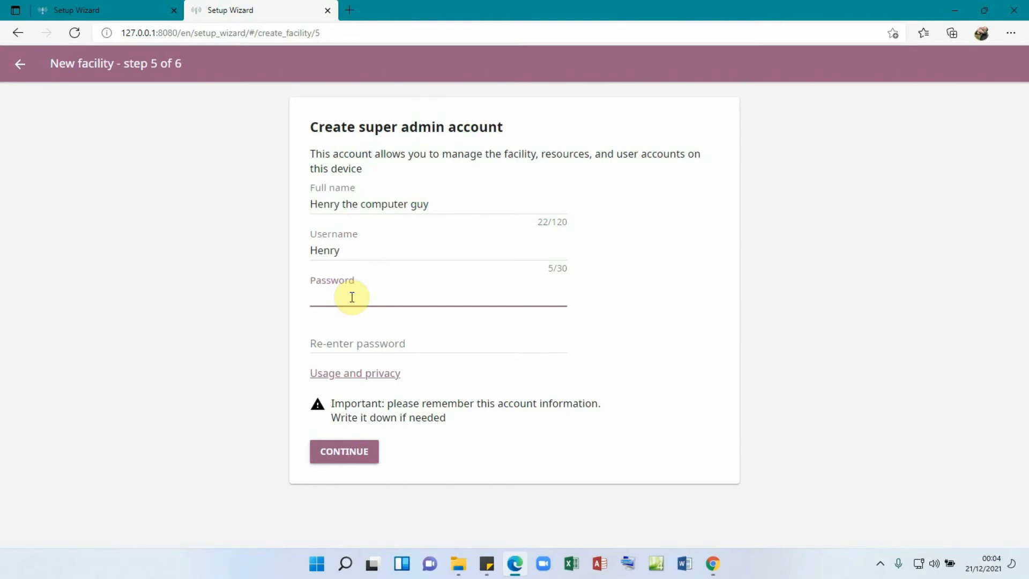
pyautogui.write('password')
pyautogui.click(345, 341)
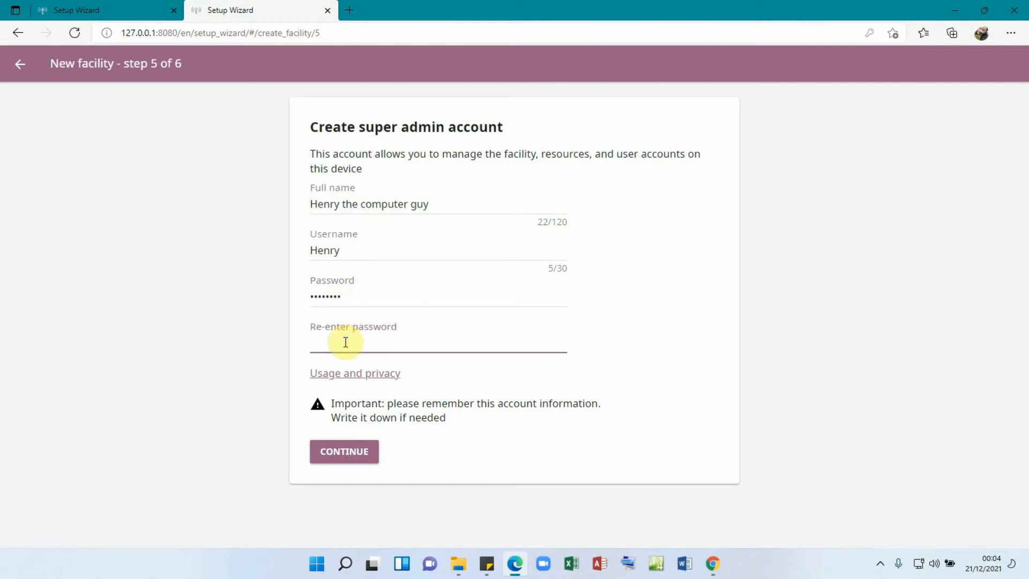
pyautogui.write('password')
pyautogui.click(337, 455)
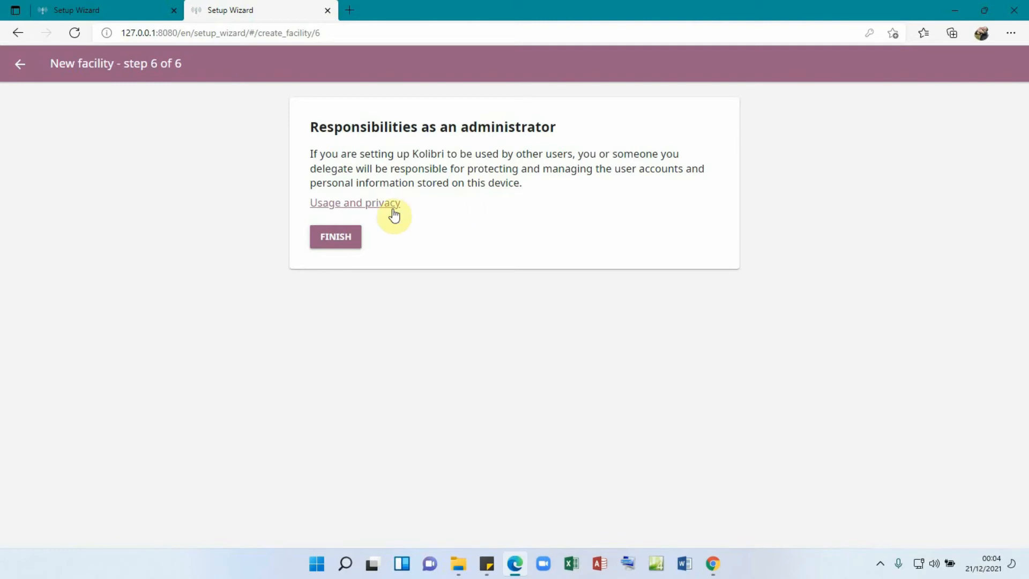
# - Finish the facility setup and wait for the empty Device Channels page
pyautogui.click(339, 237)
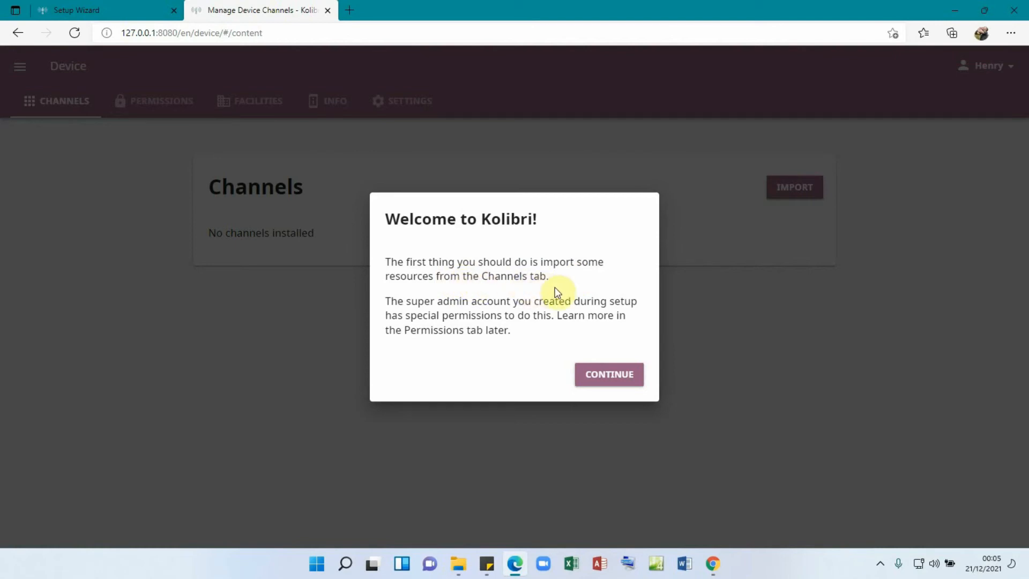
# - Dismiss the Welcome to Kolibri message and check the account menu shows Super admin
pyautogui.click(620, 377)
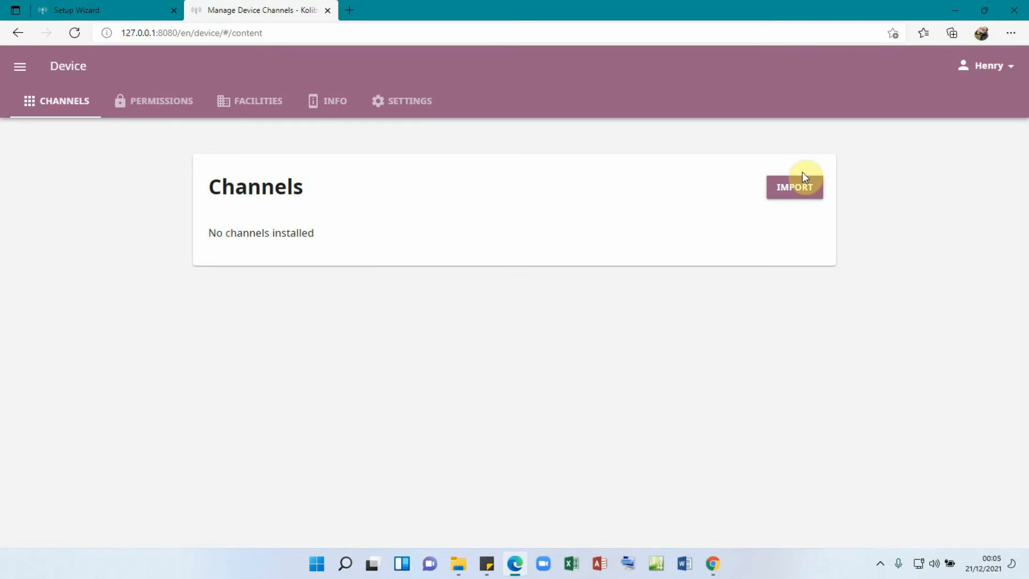
pyautogui.click(1010, 67)
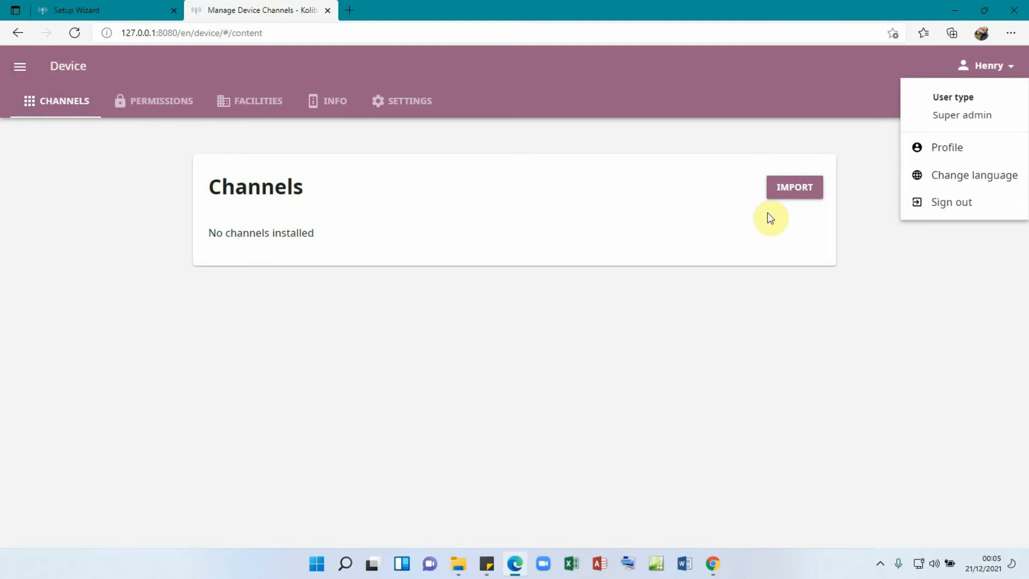
pyautogui.click(624, 329)
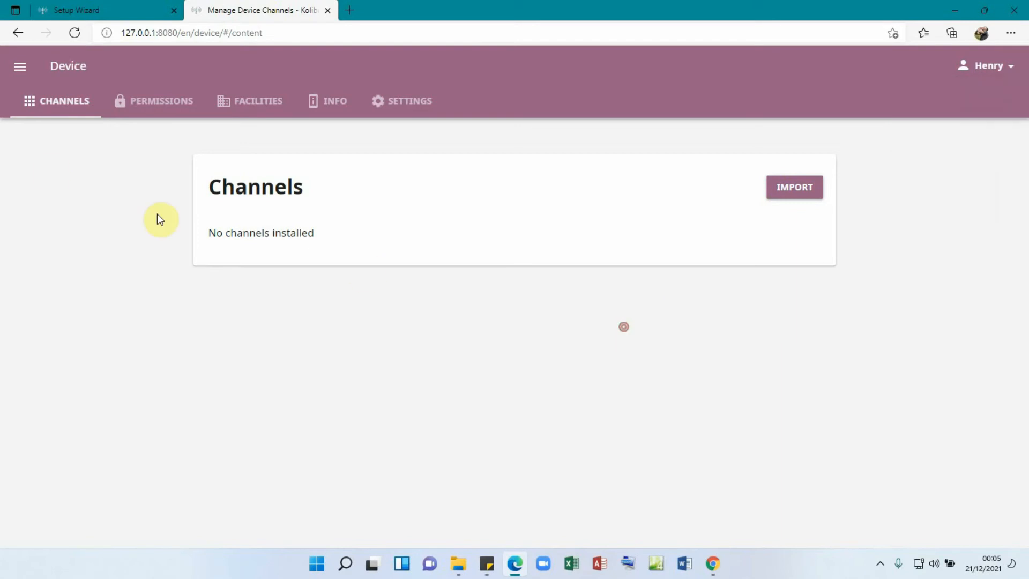
pyautogui.click(20, 72)
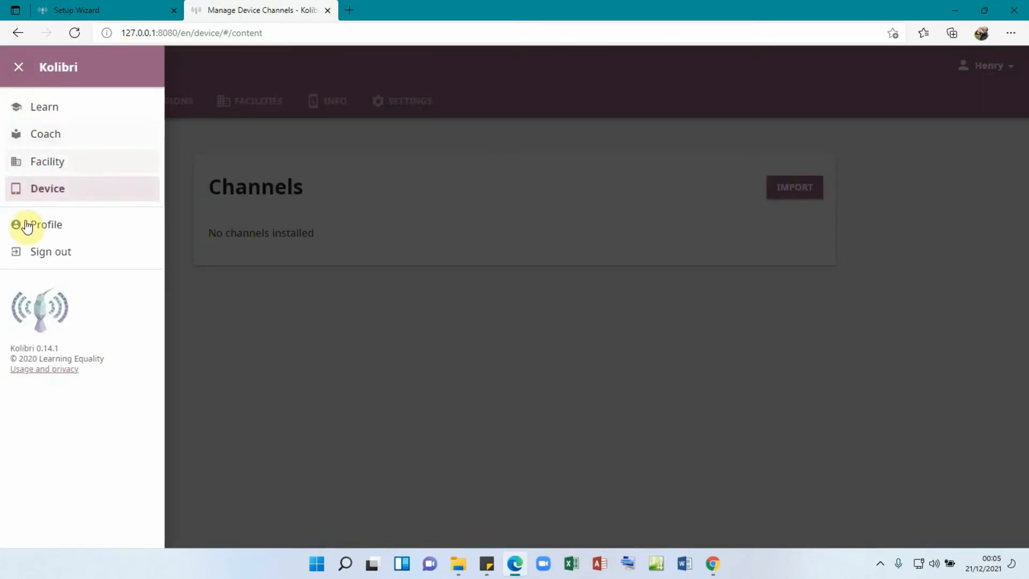
pyautogui.click(45, 111)
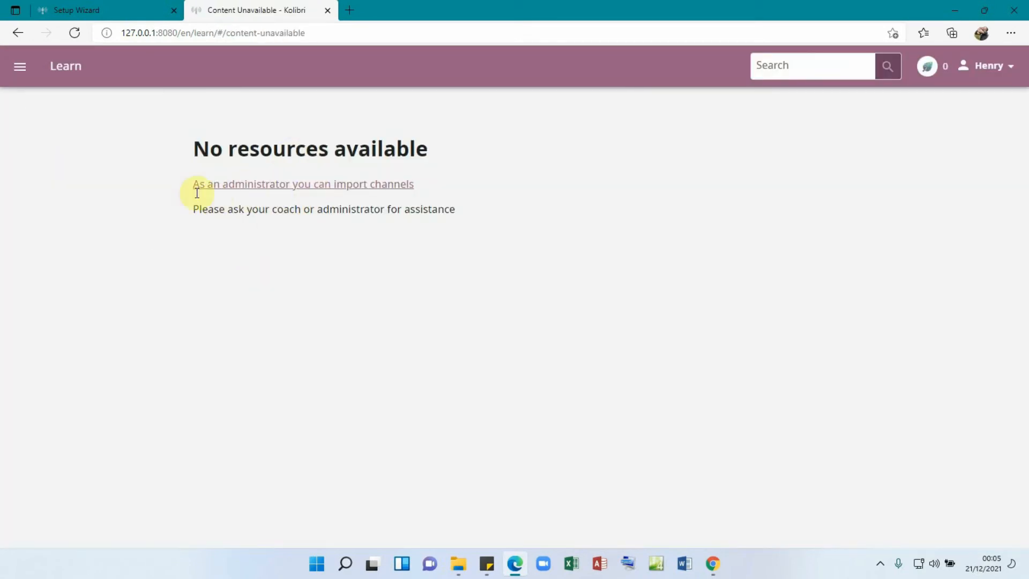
pyautogui.click(20, 66)
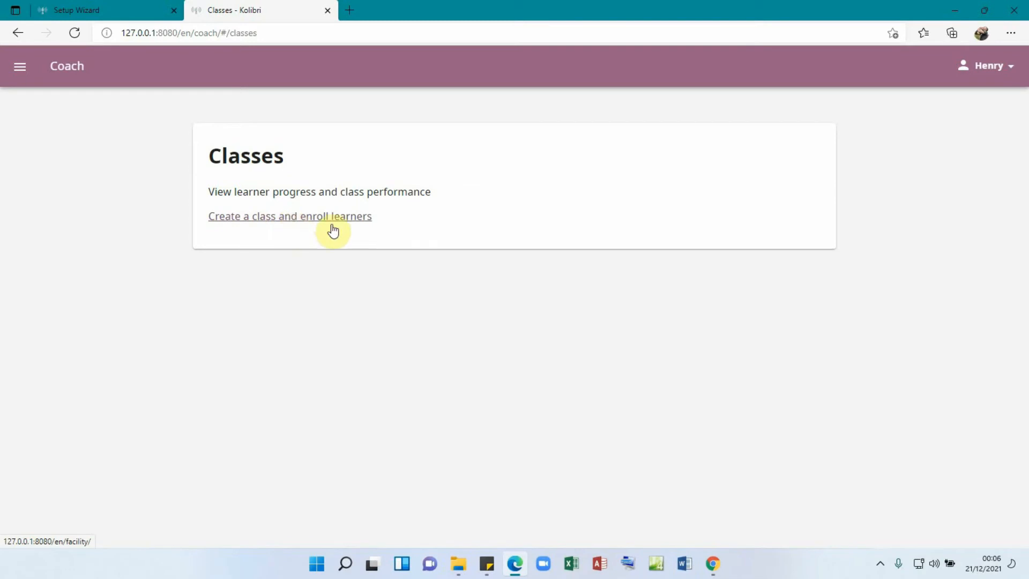
pyautogui.click(20, 67)
pyautogui.click(47, 161)
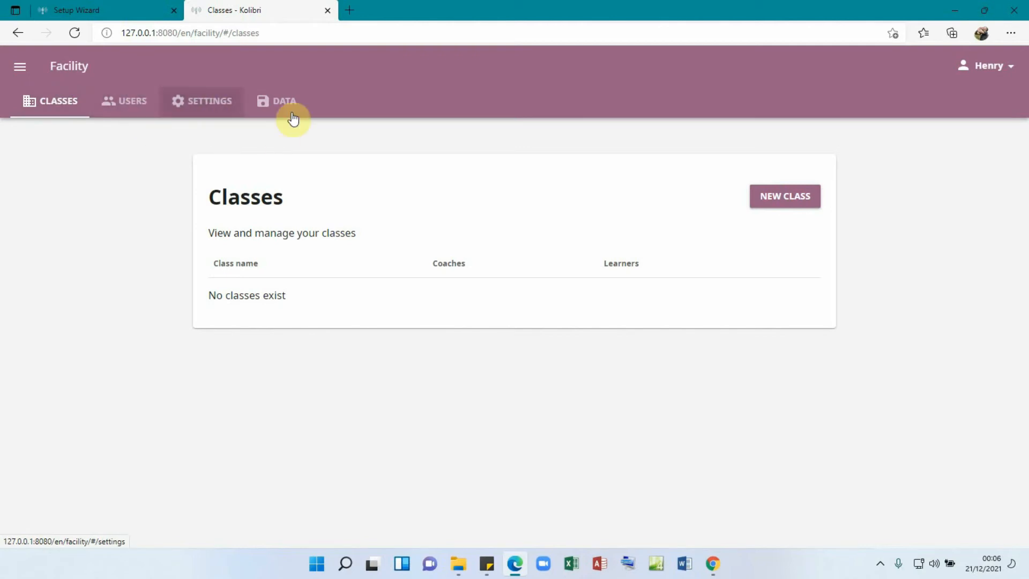
pyautogui.click(18, 72)
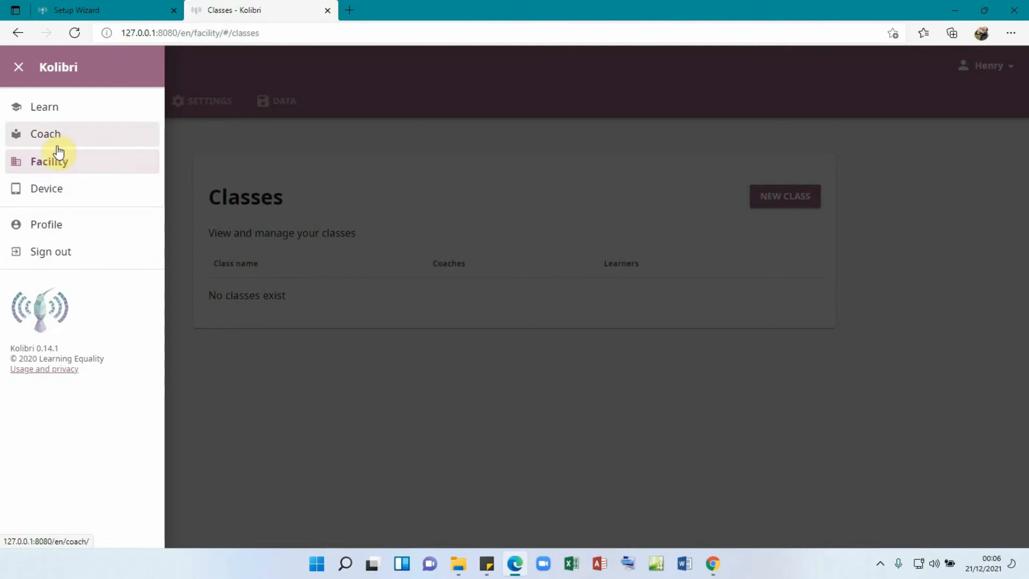
pyautogui.click(44, 189)
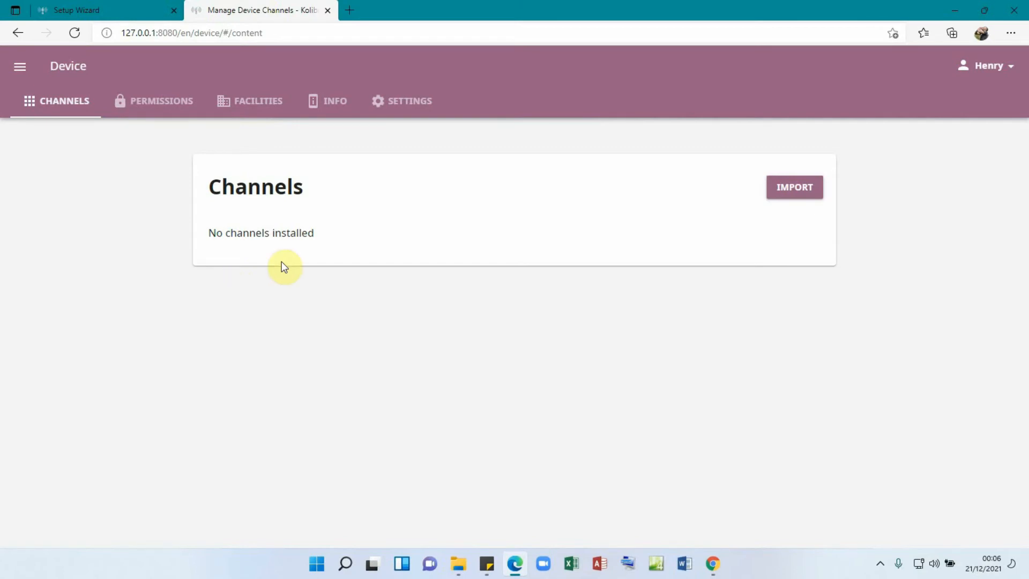
# - Start a channel import using Kolibri Studio (online) as the source
pyautogui.click(791, 196)
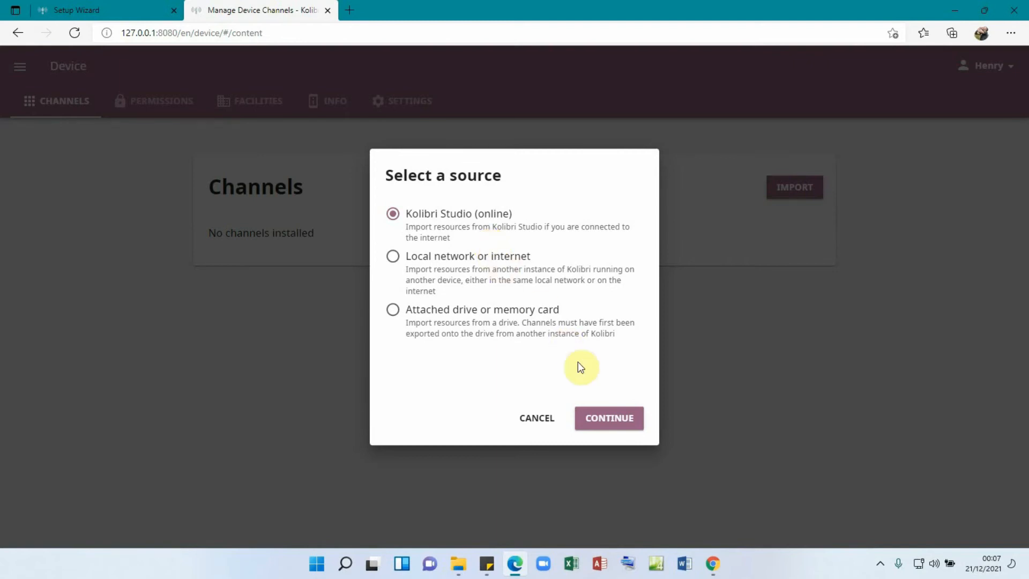
pyautogui.click(607, 418)
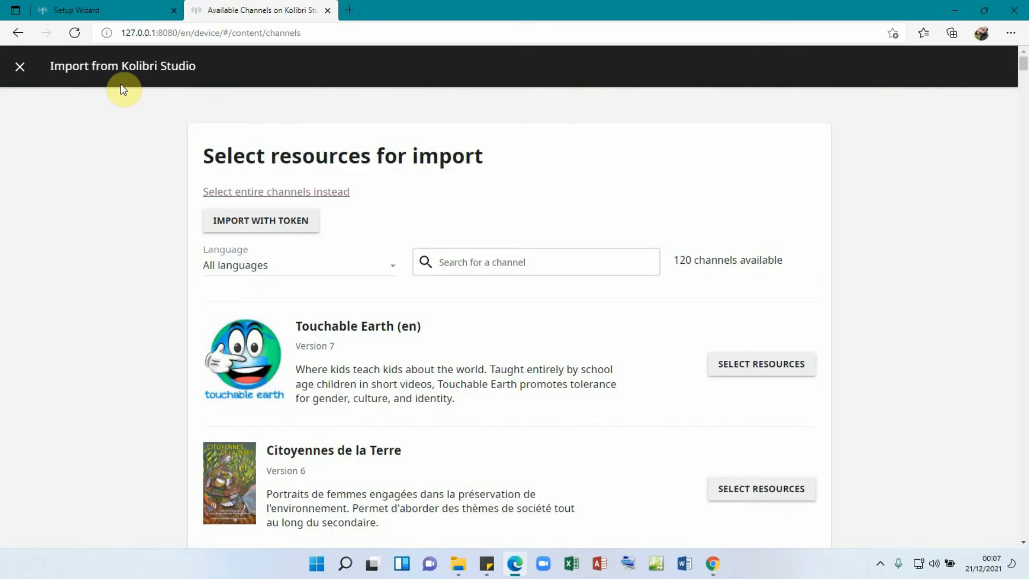
pyautogui.scroll(-8, 534, 372)
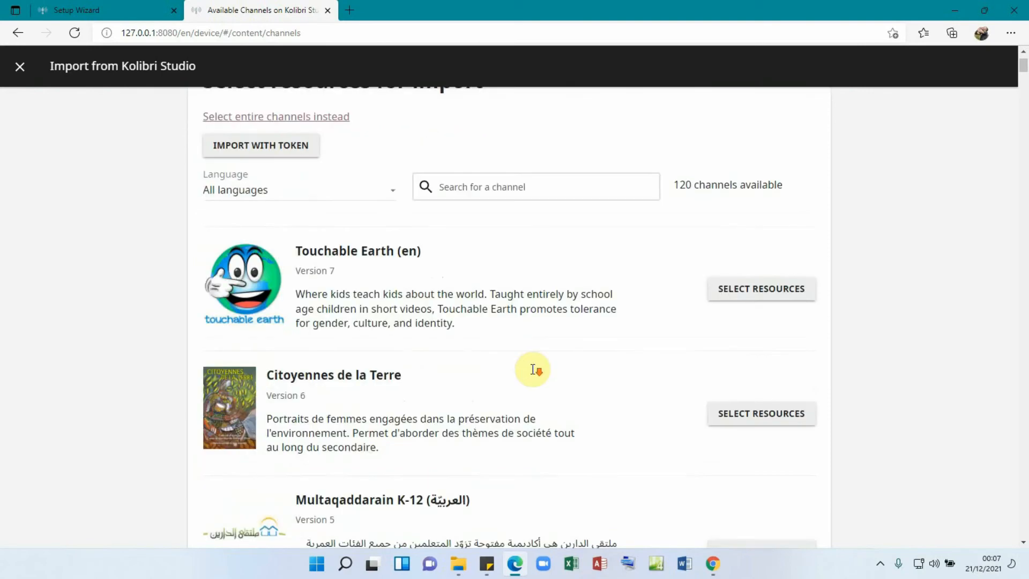
pyautogui.scroll(-10, 534, 374)
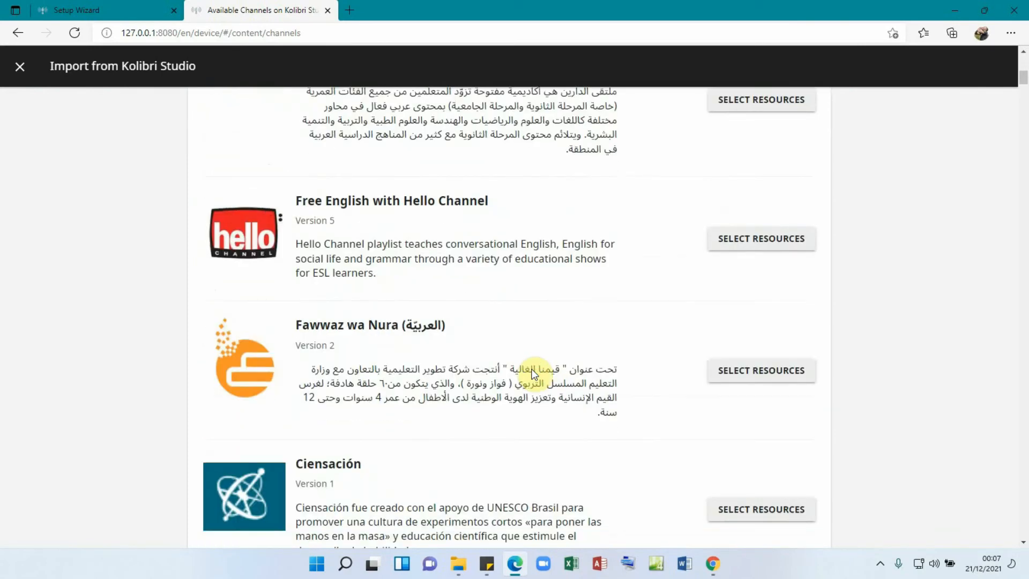
pyautogui.scroll(-8, 534, 374)
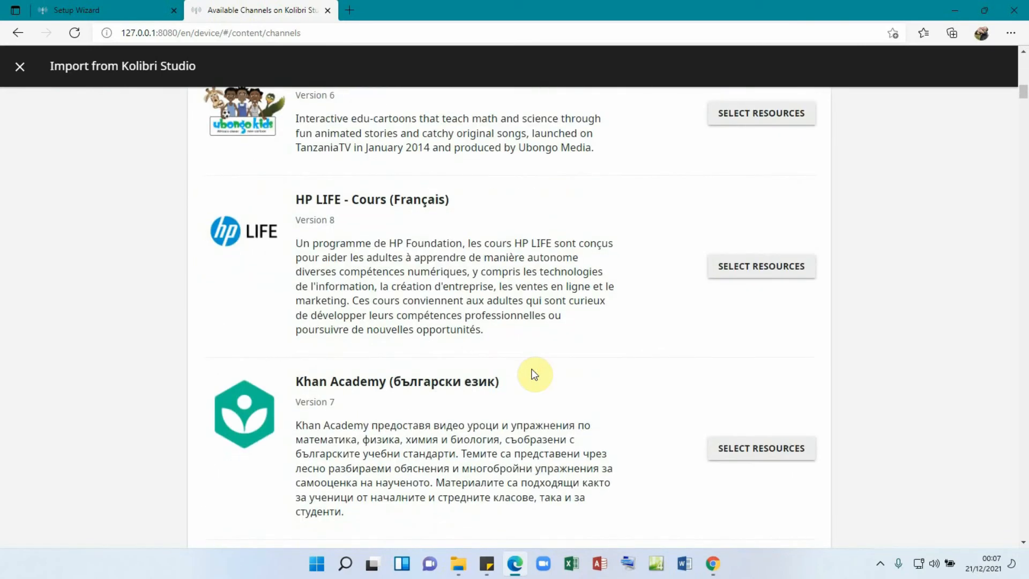
pyautogui.scroll(-11, 533, 374)
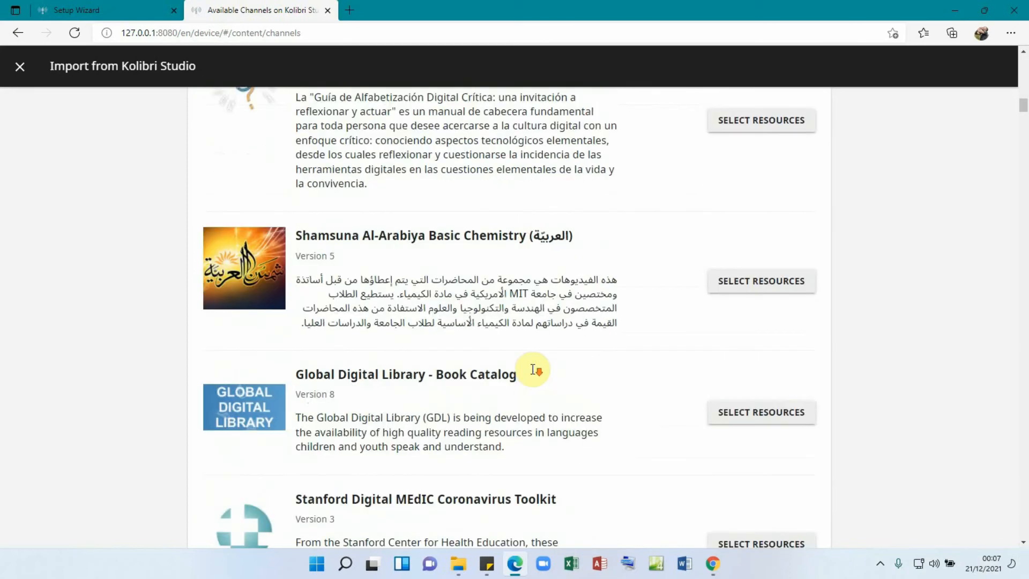
pyautogui.scroll(-4, 534, 373)
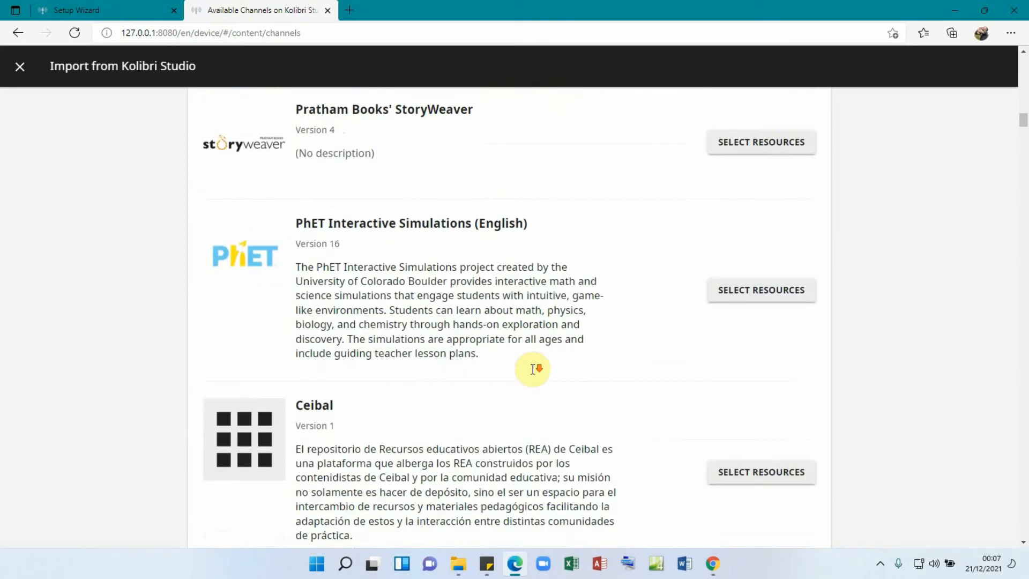
pyautogui.scroll(-11, 533, 370)
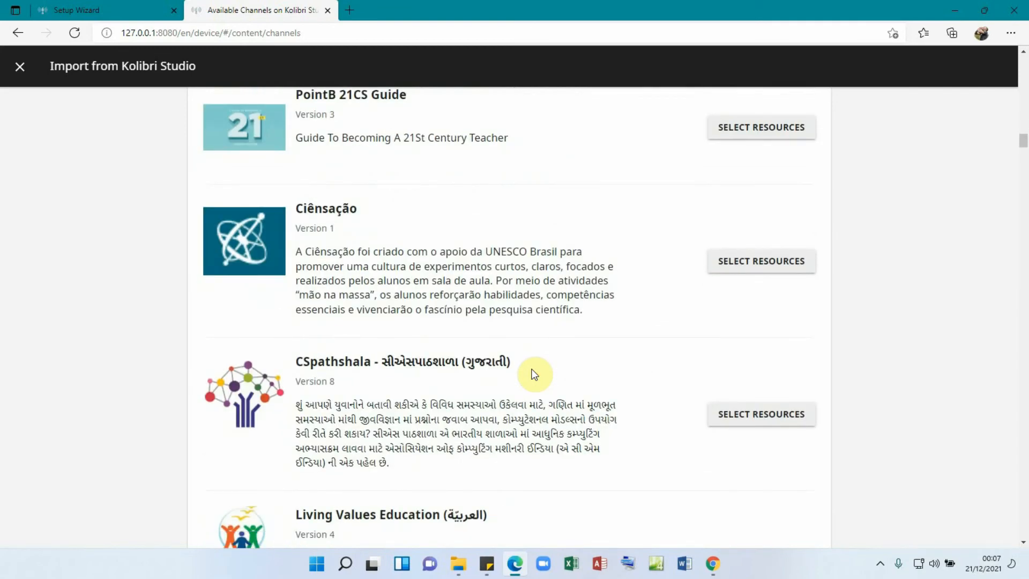
pyautogui.scroll(15, 534, 373)
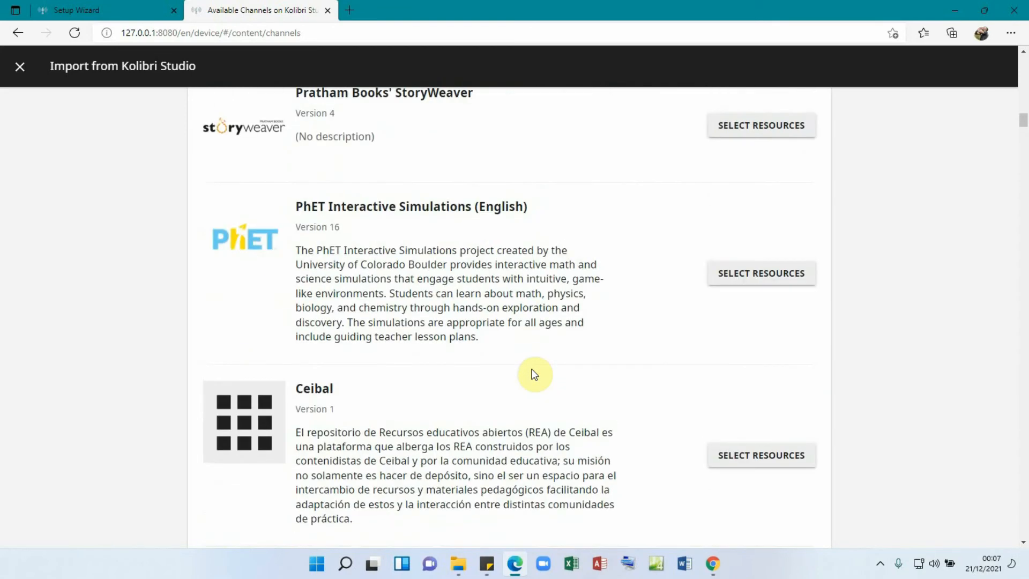
pyautogui.scroll(11, 534, 374)
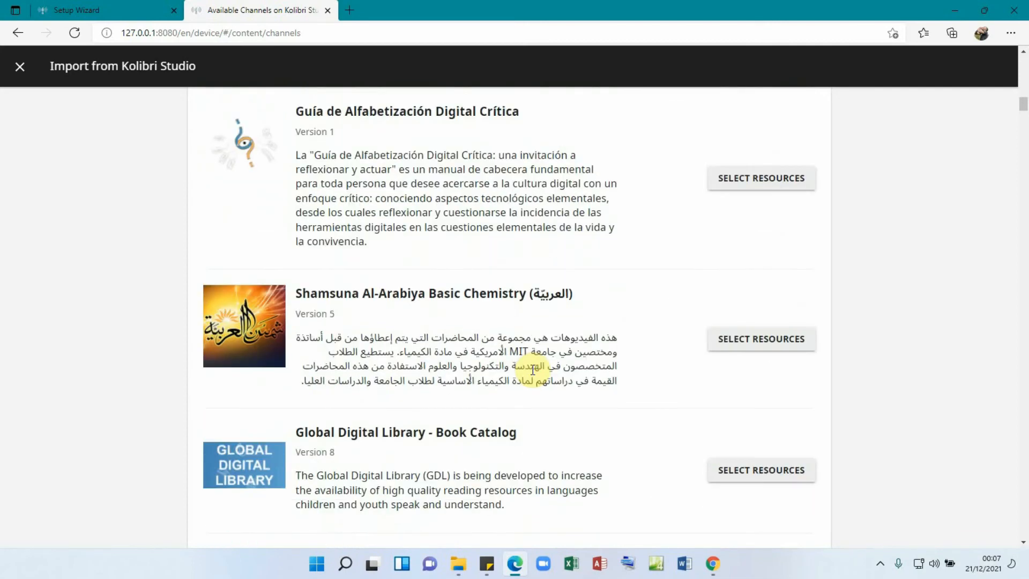
pyautogui.scroll(15, 508, 330)
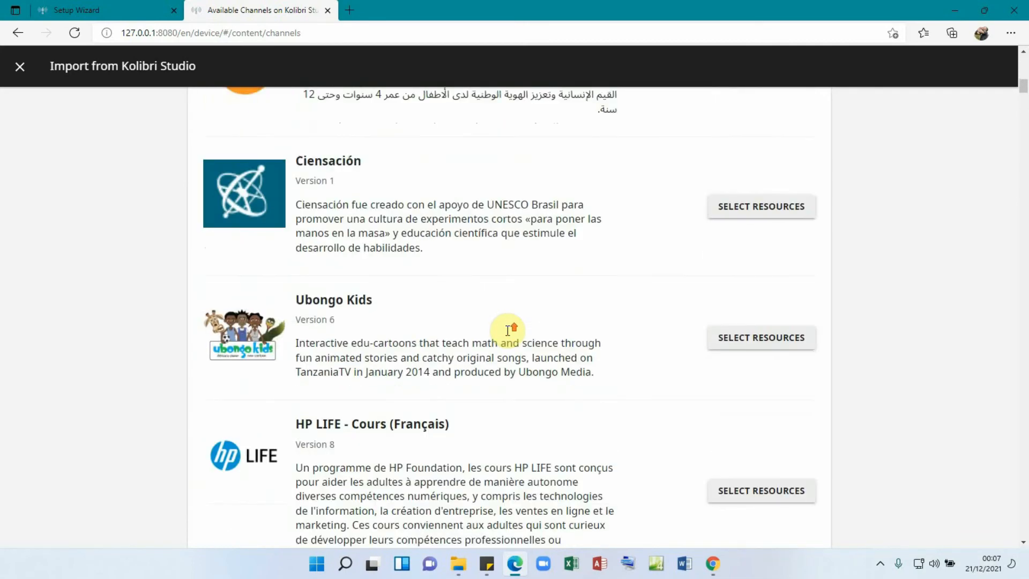
pyautogui.scroll(10, 506, 330)
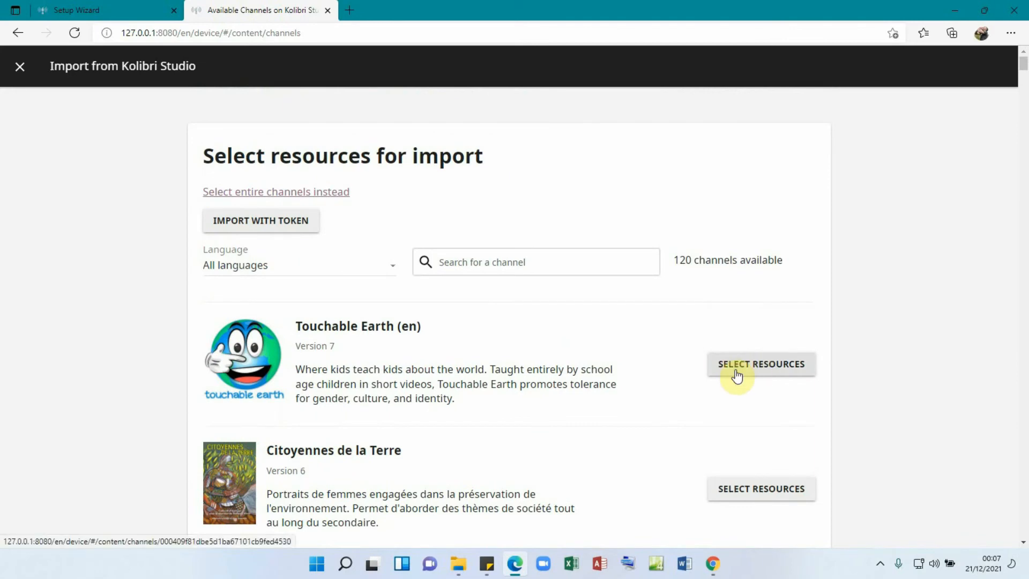
pyautogui.scroll(-10, 599, 349)
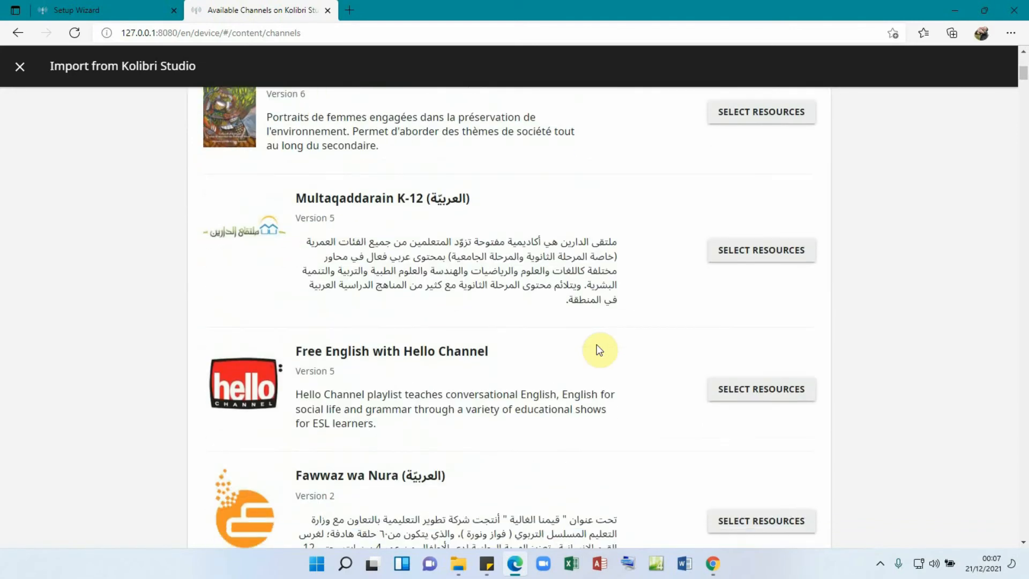
pyautogui.scroll(-6, 600, 348)
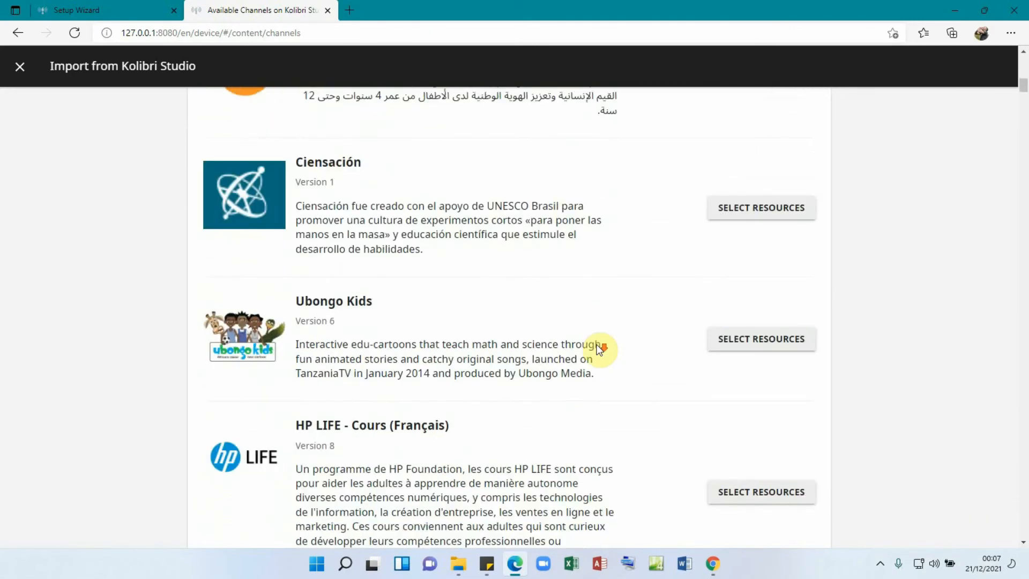
pyautogui.scroll(-1, 599, 348)
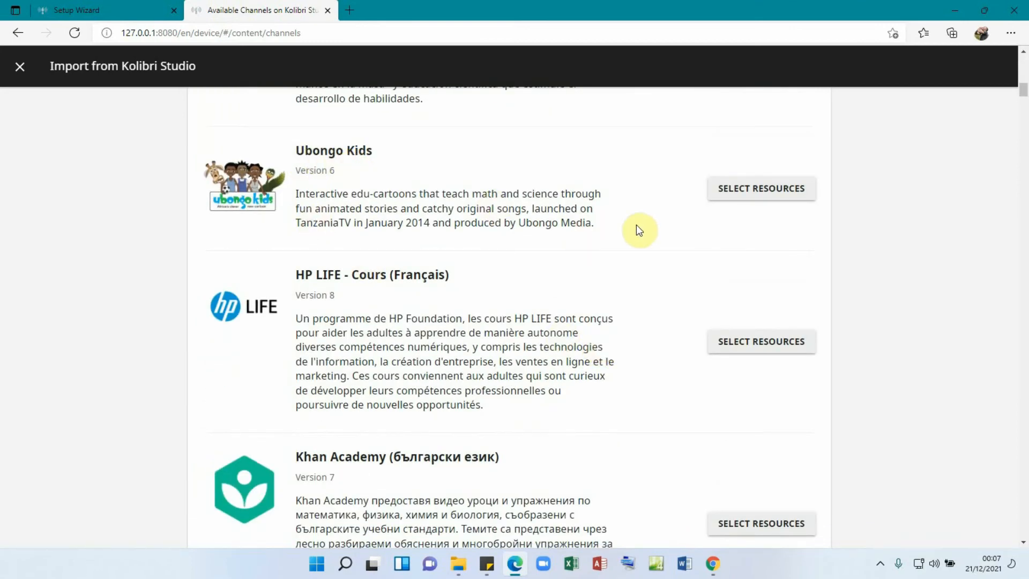
# - Open the Ubongo Kids channel's resources and scroll down to its language folders
pyautogui.click(748, 195)
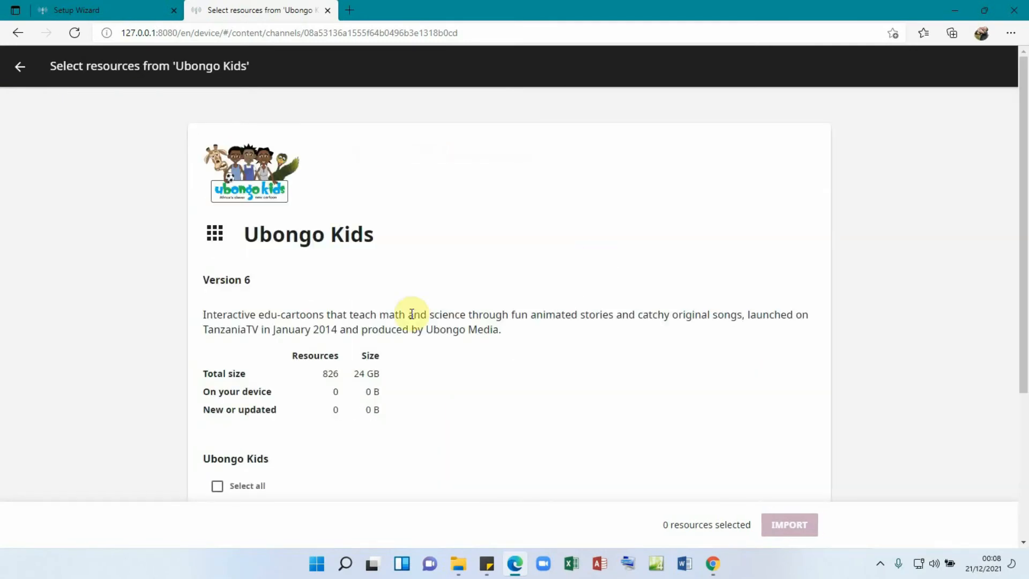
pyautogui.scroll(-2, 341, 275)
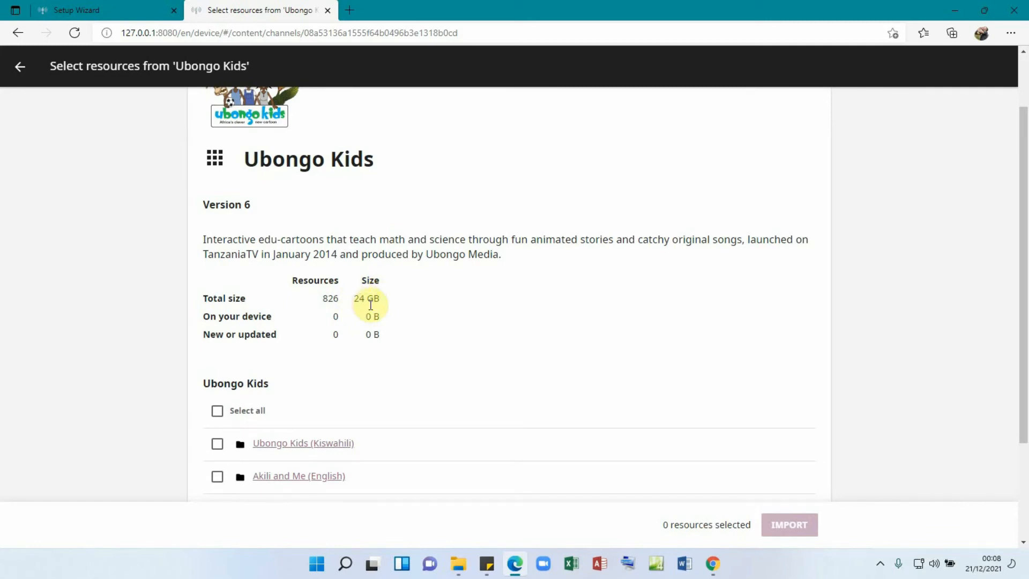
pyautogui.scroll(-1, 421, 341)
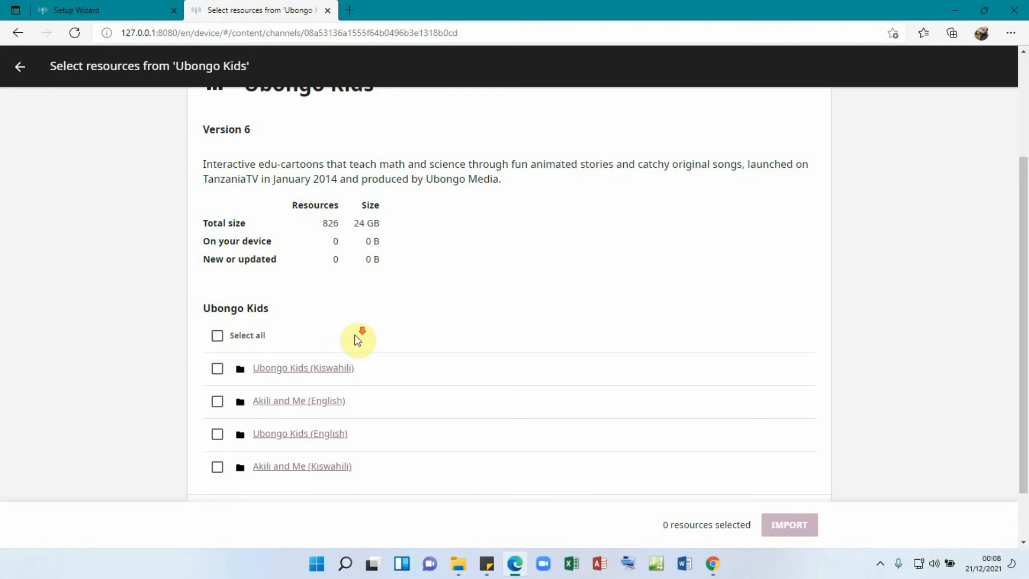
pyautogui.scroll(-2, 359, 339)
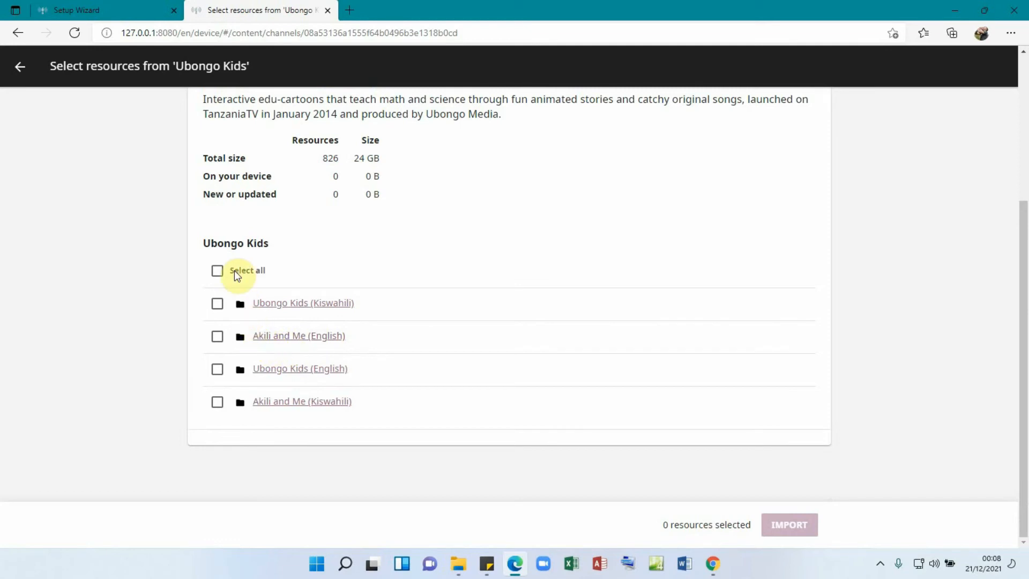
pyautogui.click(217, 304)
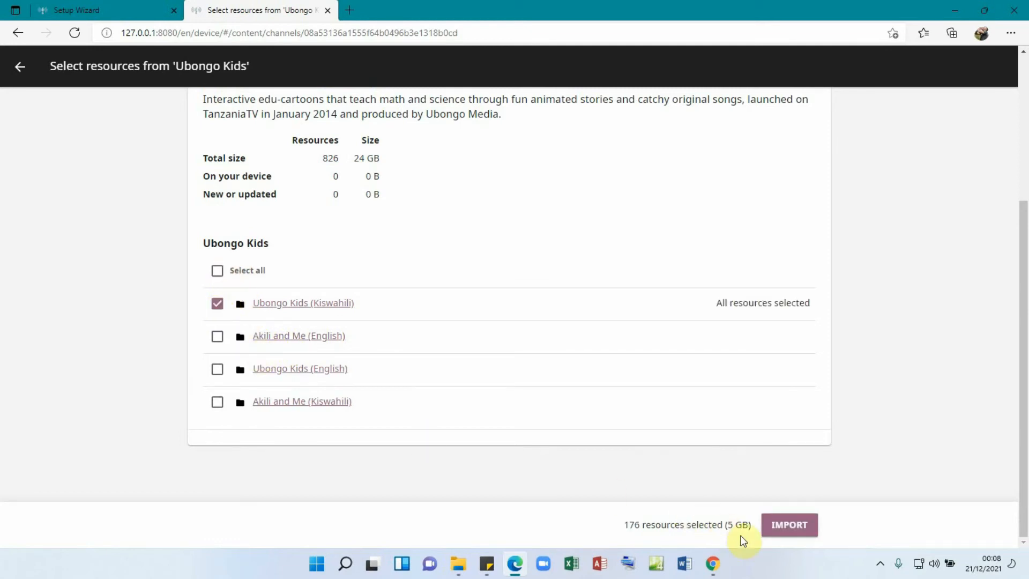
pyautogui.click(216, 304)
# - Tick Ubongo Kids (English) and Akili and Me (Kiswahili), then return to the channel list
pyautogui.click(217, 336)
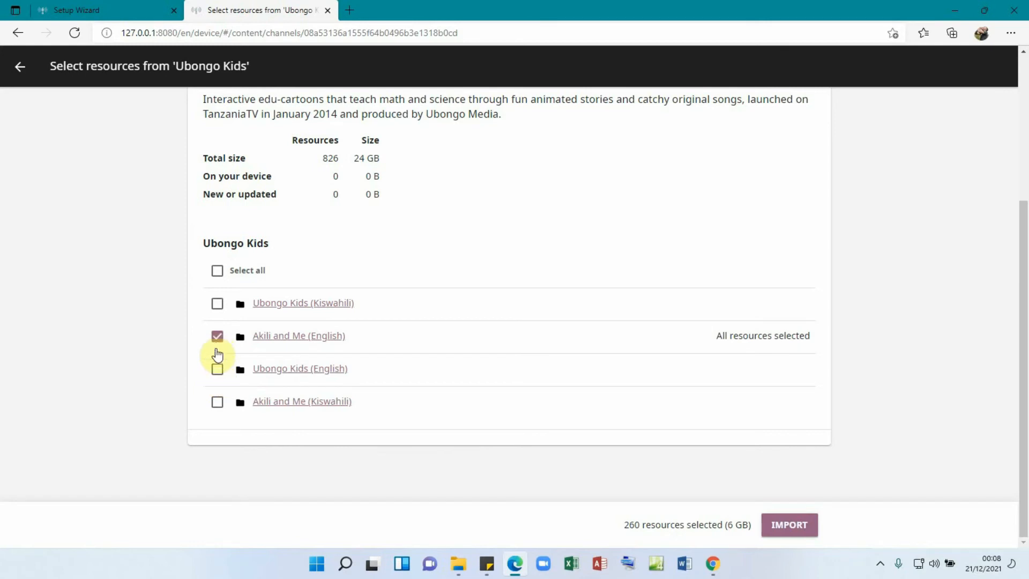
pyautogui.click(217, 370)
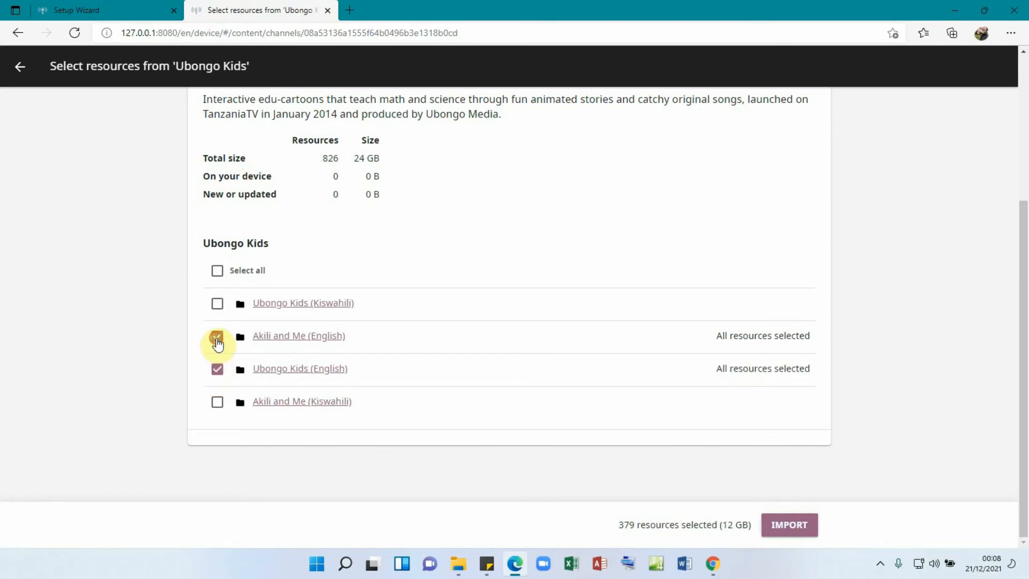
pyautogui.click(217, 337)
pyautogui.click(217, 403)
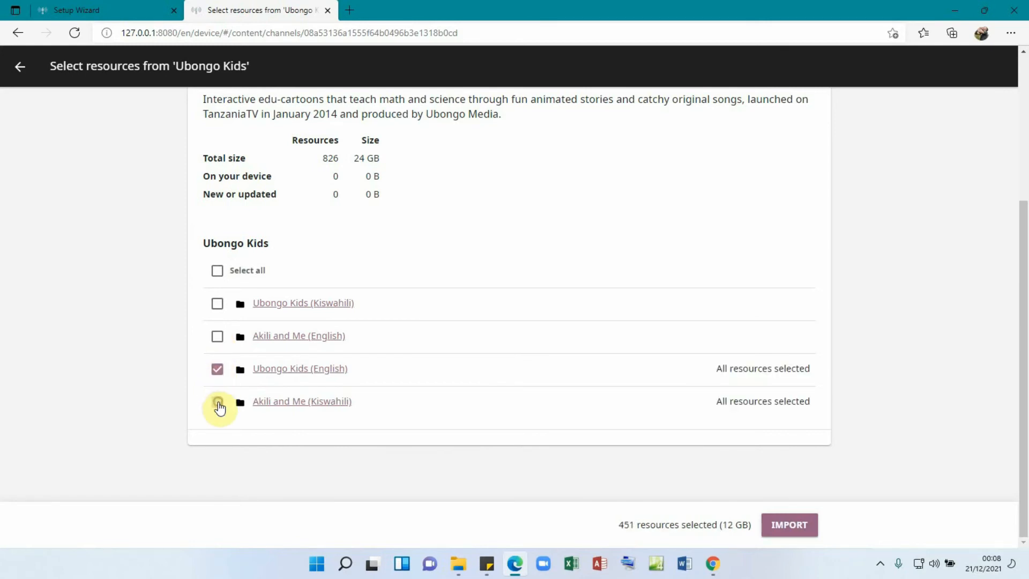
pyautogui.scroll(4, 403, 327)
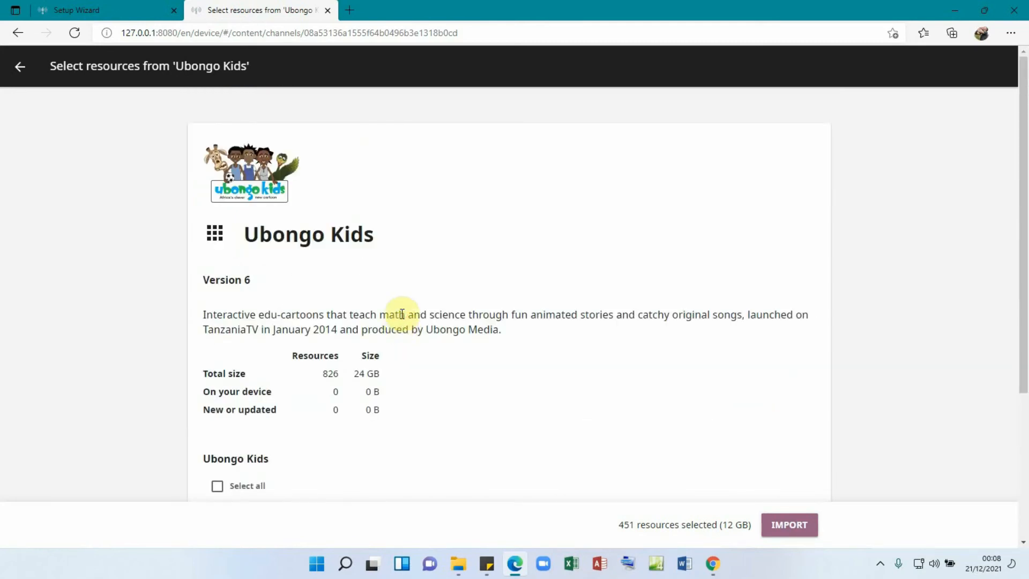
pyautogui.click(22, 75)
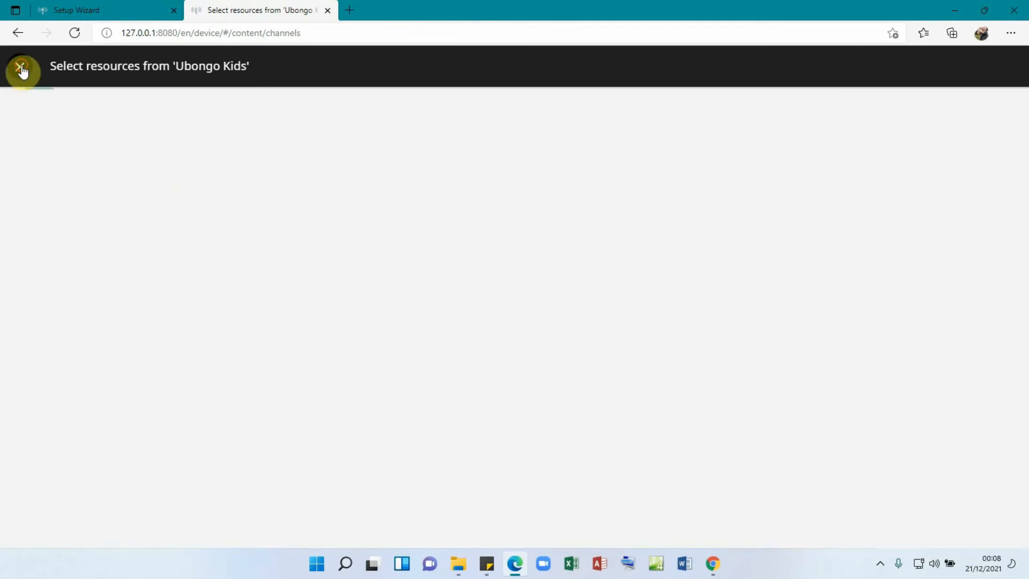
# - Scroll the channel list down to the 'How to get started with Kolibri' channel
pyautogui.scroll(-5, 538, 338)
pyautogui.scroll(-14, 538, 339)
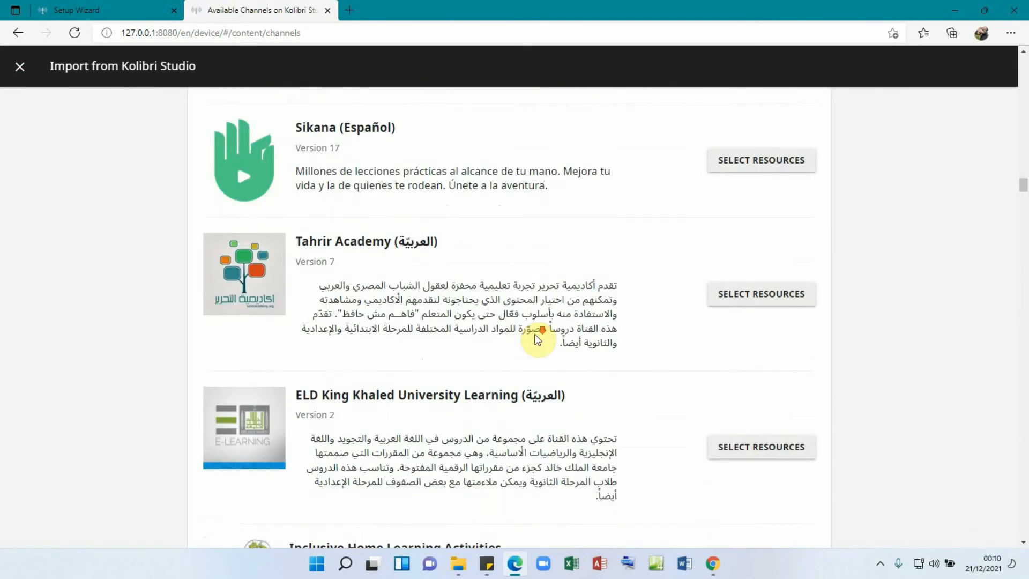
pyautogui.scroll(-9, 539, 339)
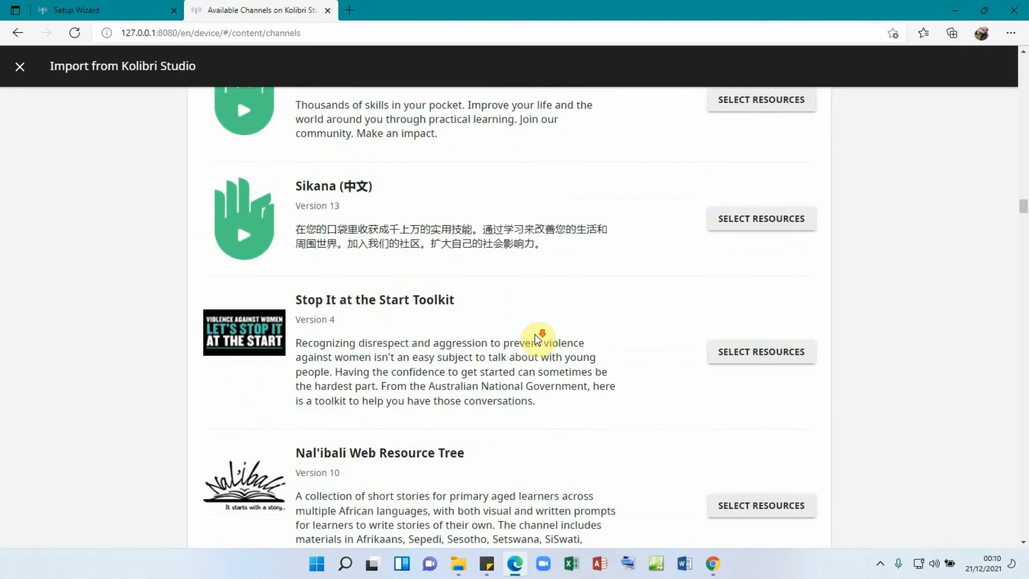
pyautogui.scroll(-10, 538, 339)
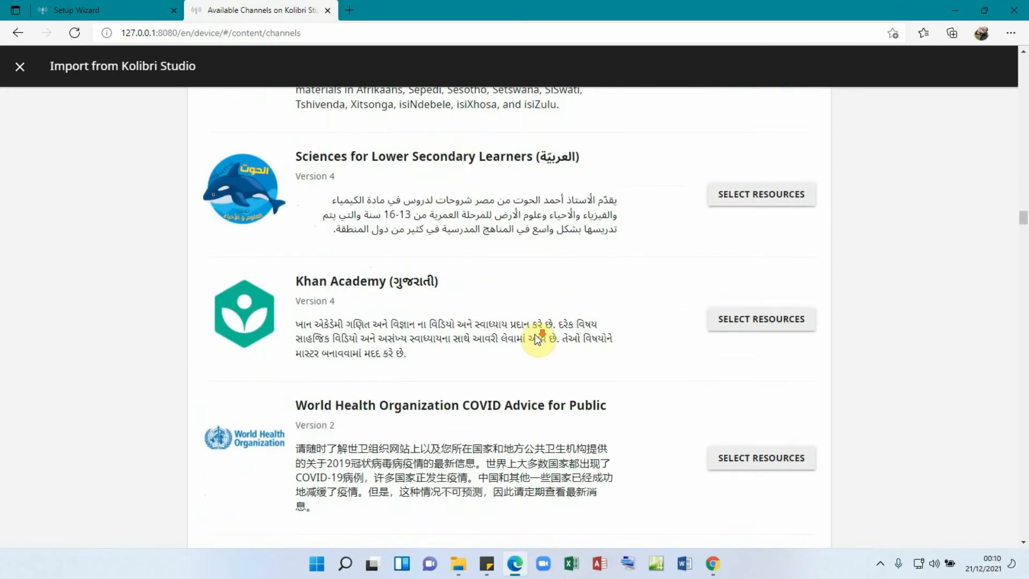
pyautogui.scroll(-9, 537, 339)
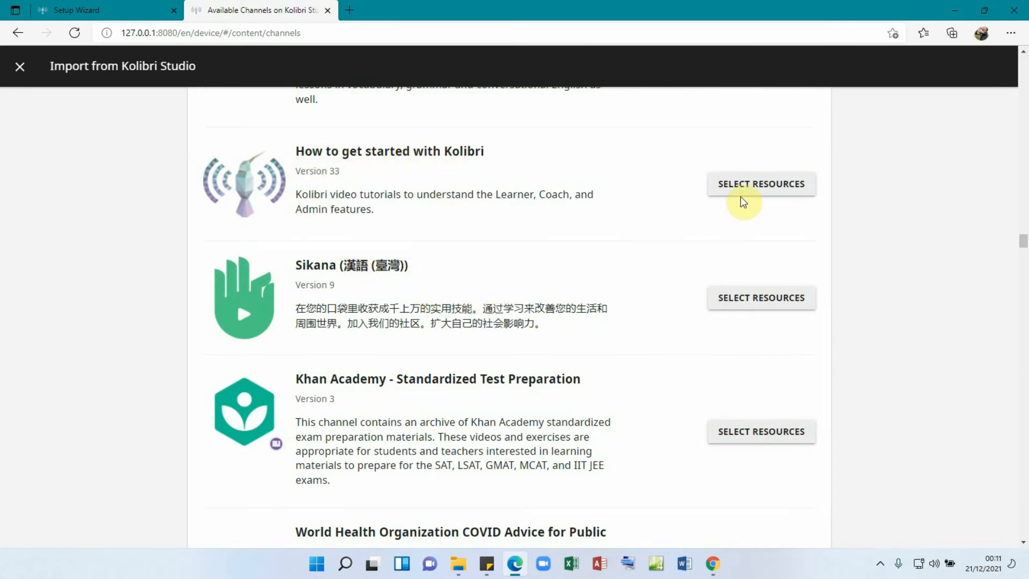
# - Open 'How to get started with Kolibri' resources and try ticking each language folder
pyautogui.click(760, 194)
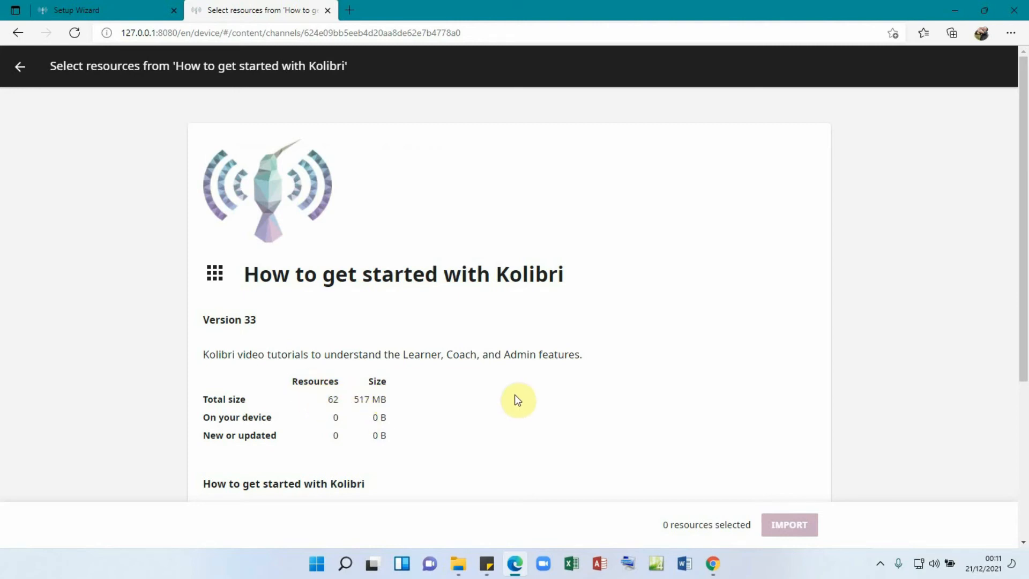
pyautogui.scroll(-2, 515, 397)
pyautogui.scroll(-3, 516, 399)
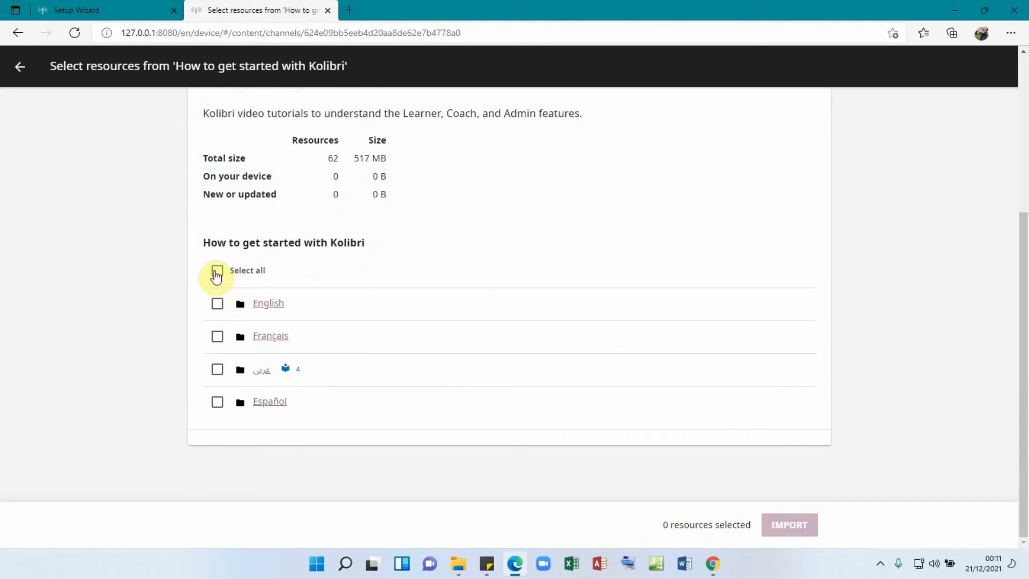
pyautogui.click(217, 270)
pyautogui.click(216, 271)
pyautogui.click(217, 273)
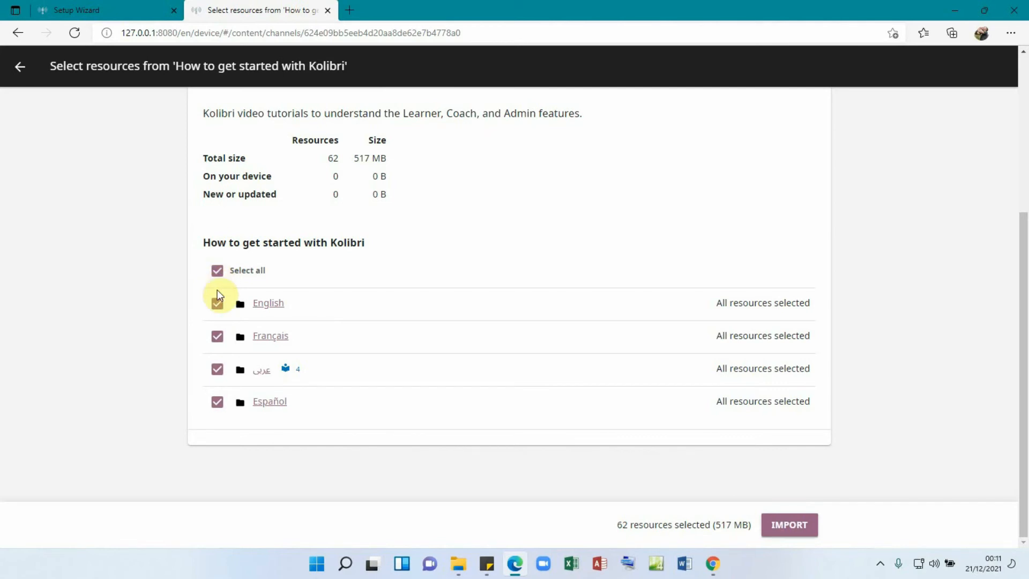
pyautogui.click(218, 274)
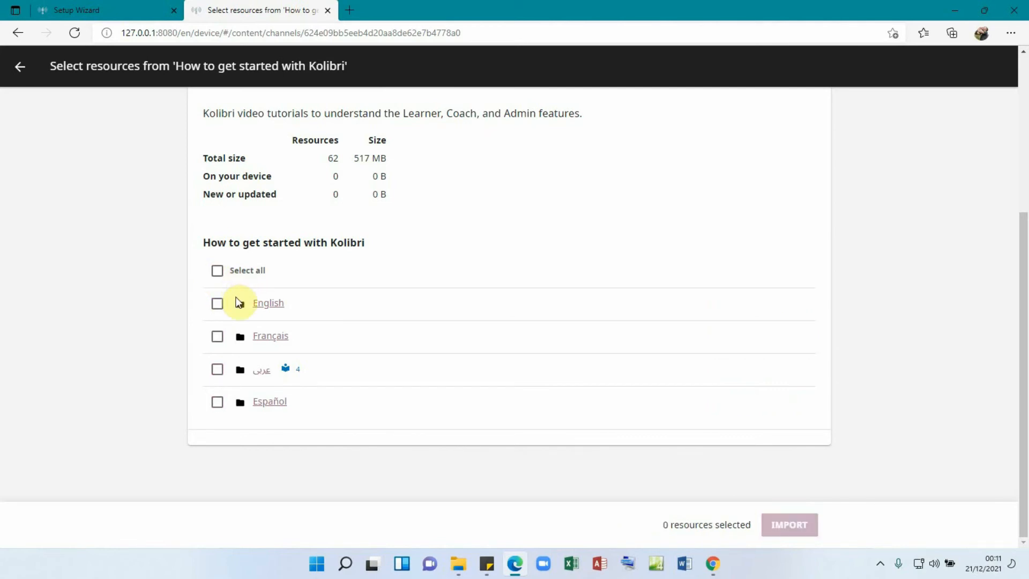
pyautogui.click(218, 304)
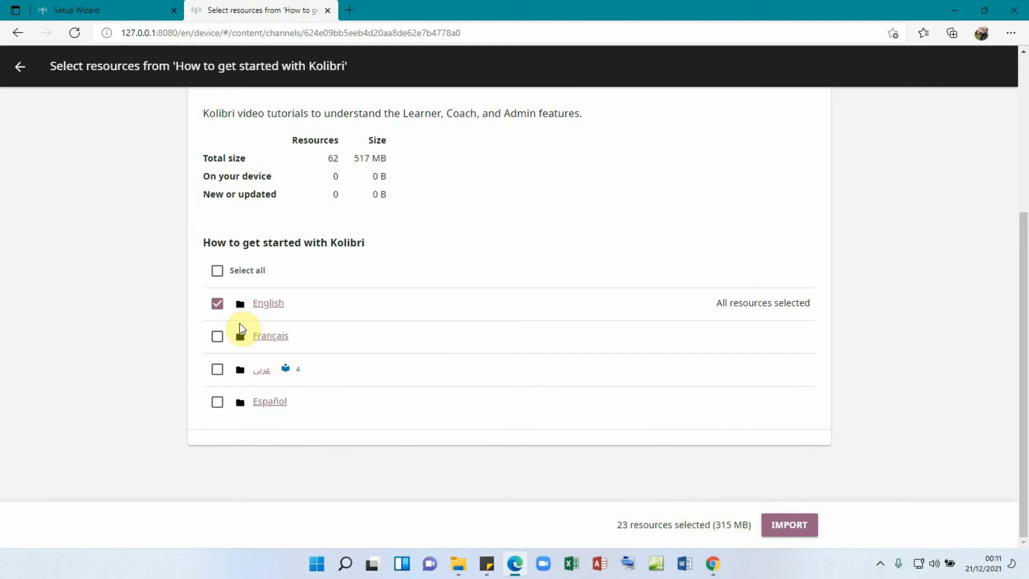
pyautogui.click(217, 305)
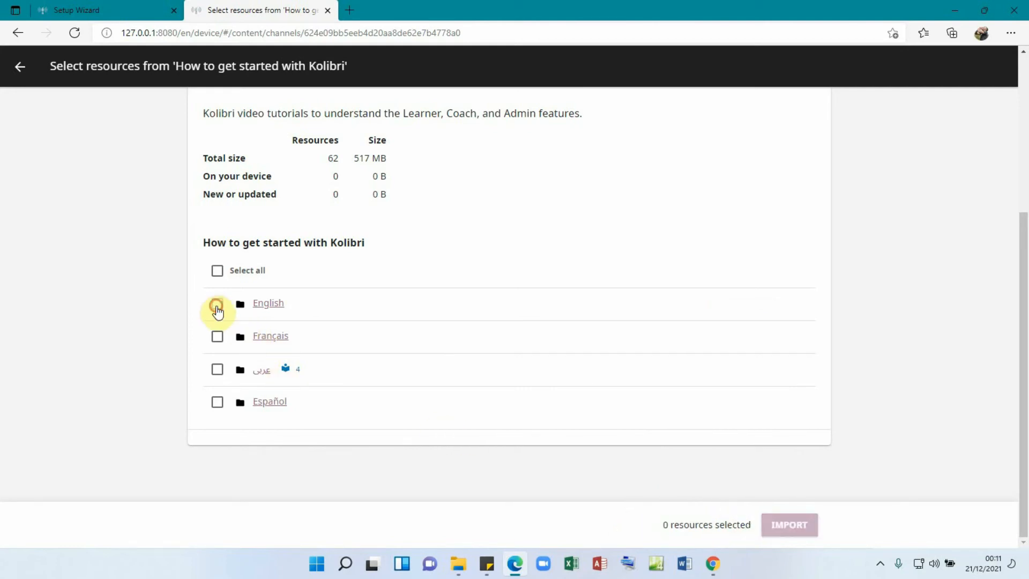
pyautogui.click(218, 337)
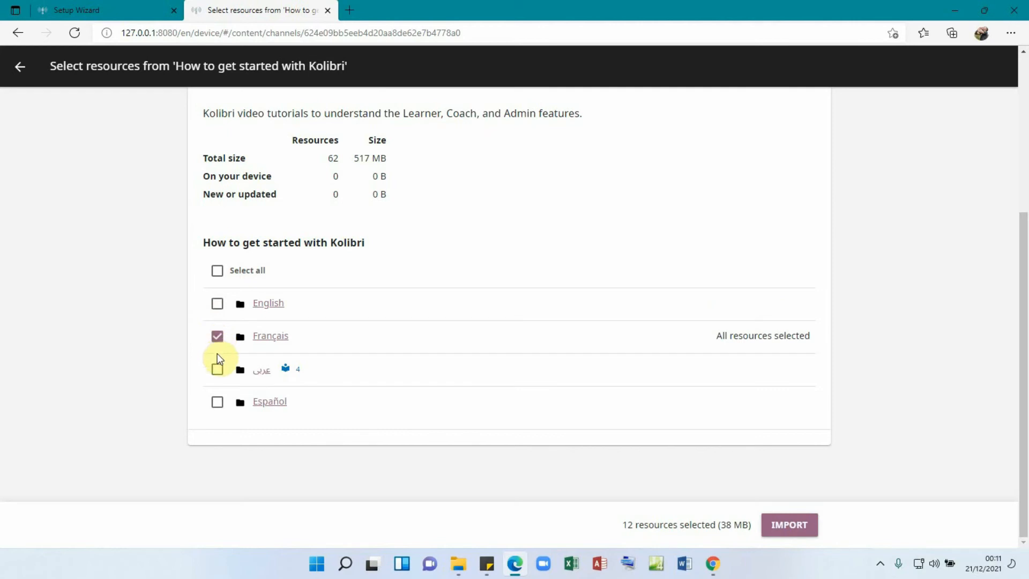
pyautogui.click(217, 342)
pyautogui.click(217, 370)
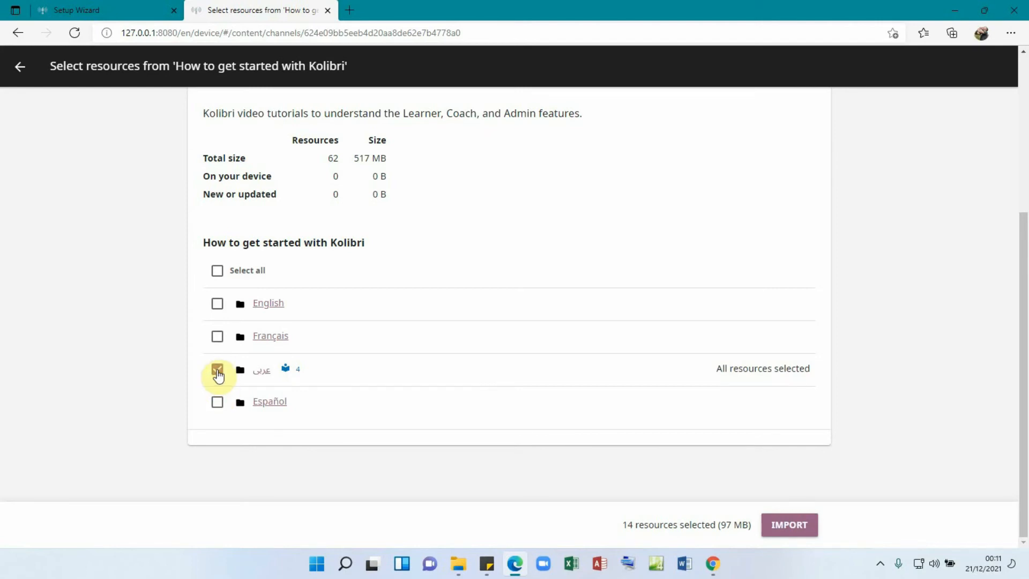
pyautogui.click(217, 370)
pyautogui.click(217, 402)
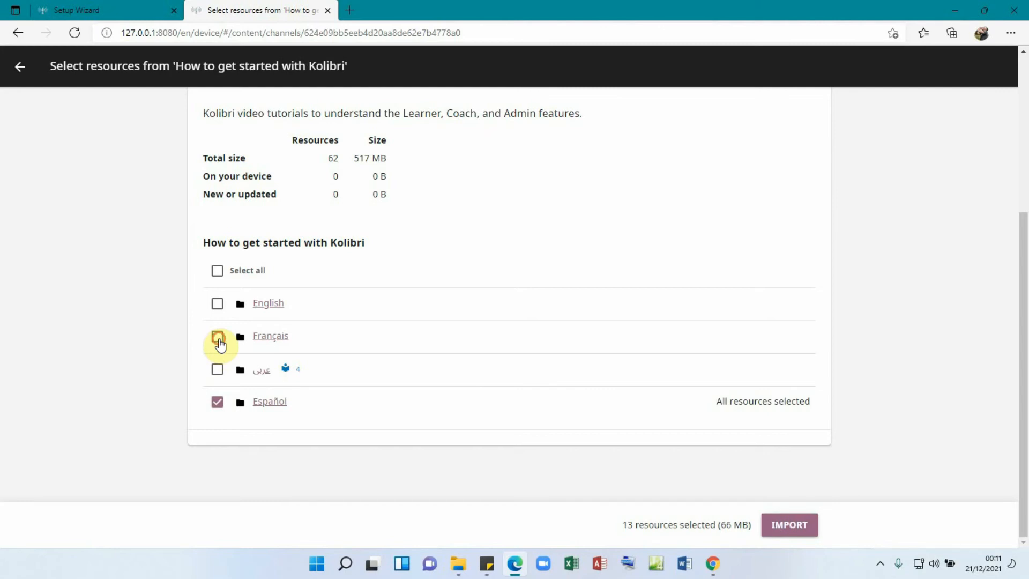
# - Narrow the selection to the Français folder only and import its 12 resources (38 MB)
pyautogui.click(218, 338)
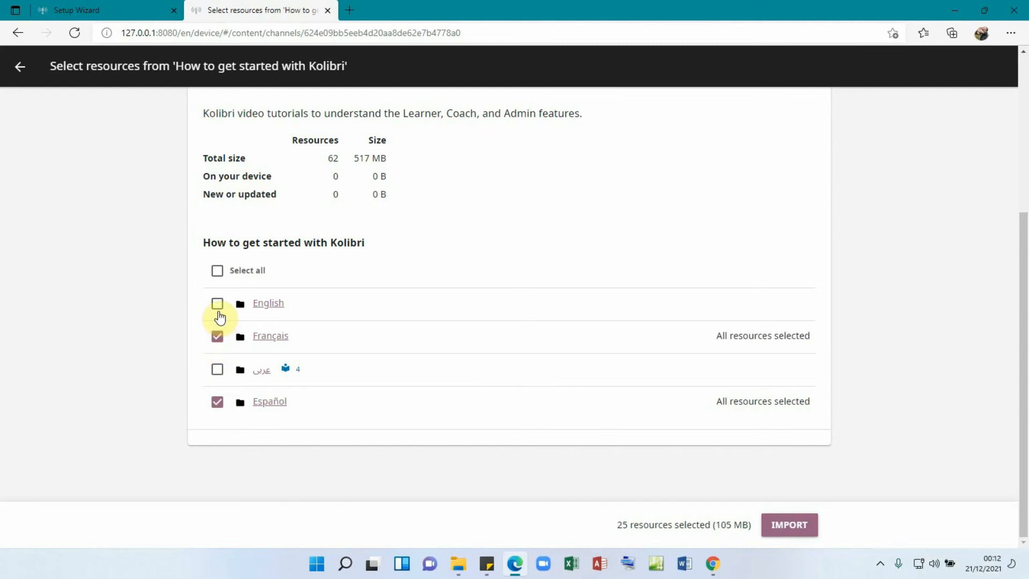
pyautogui.click(218, 305)
pyautogui.click(218, 337)
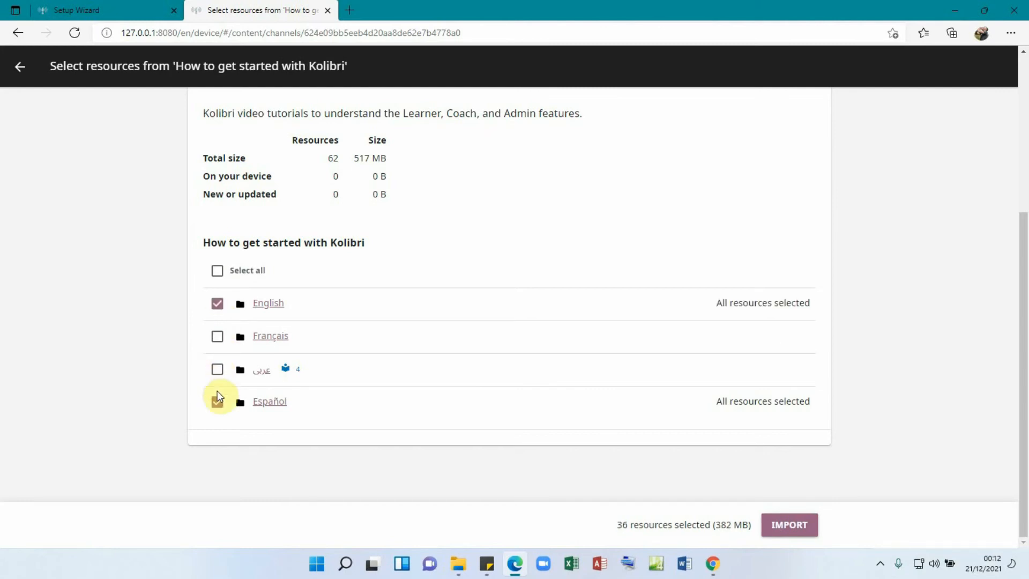
pyautogui.click(217, 400)
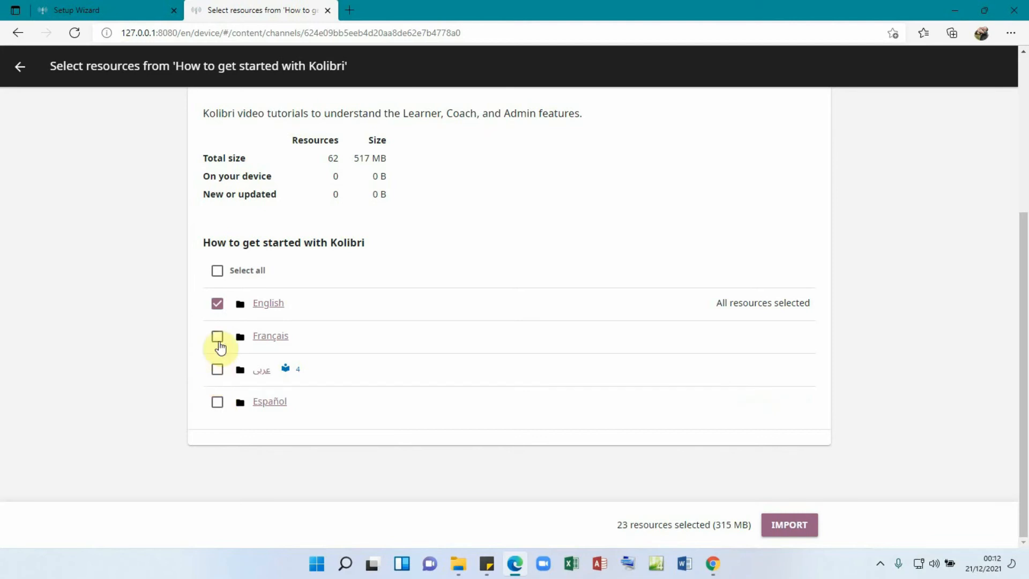
pyautogui.click(219, 313)
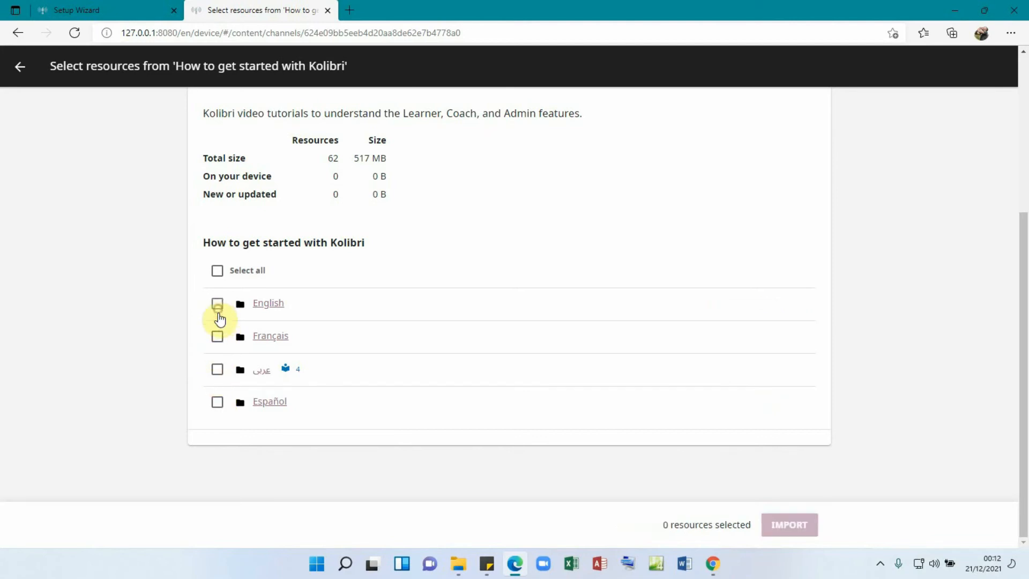
pyautogui.click(218, 339)
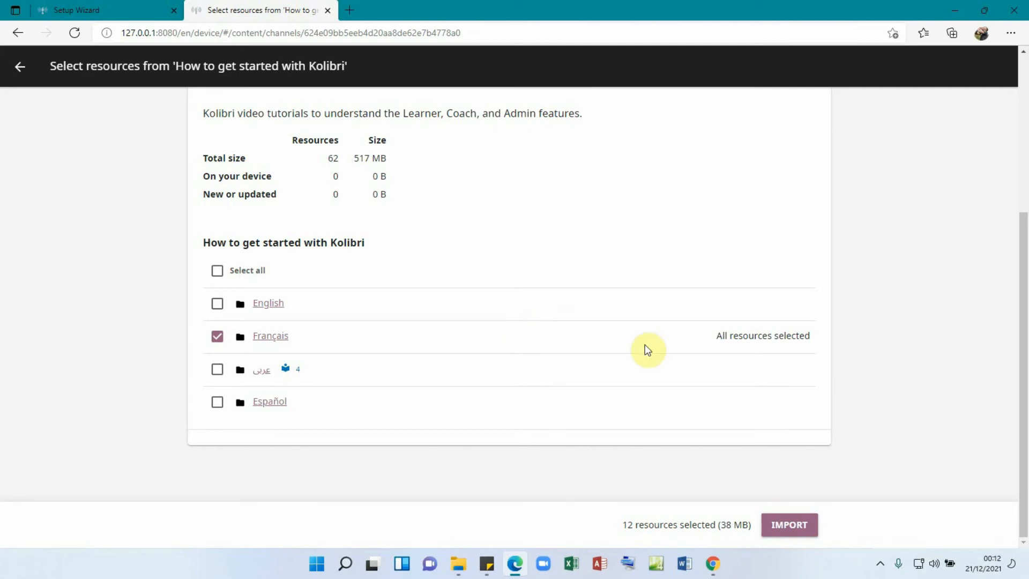
pyautogui.click(786, 528)
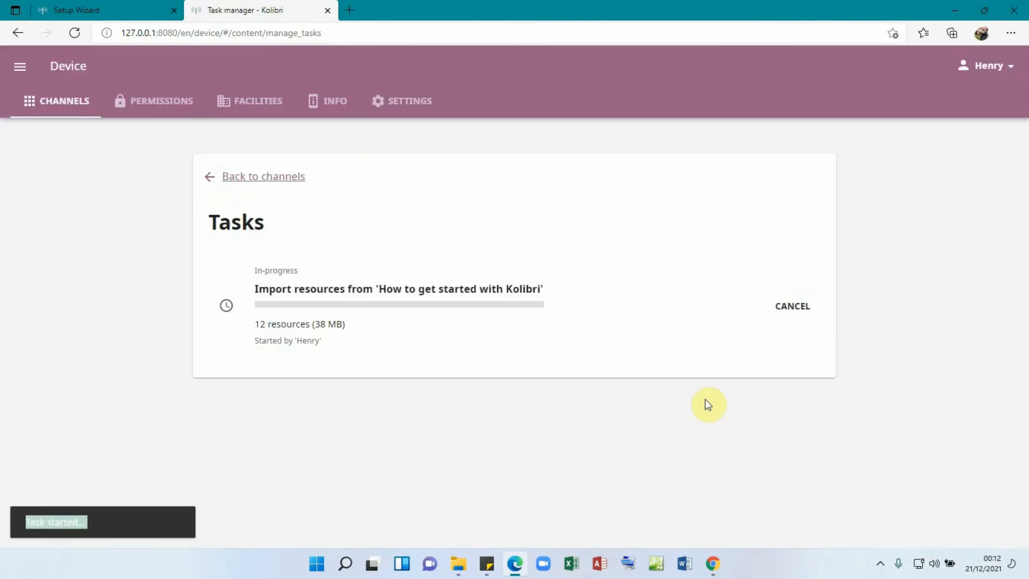
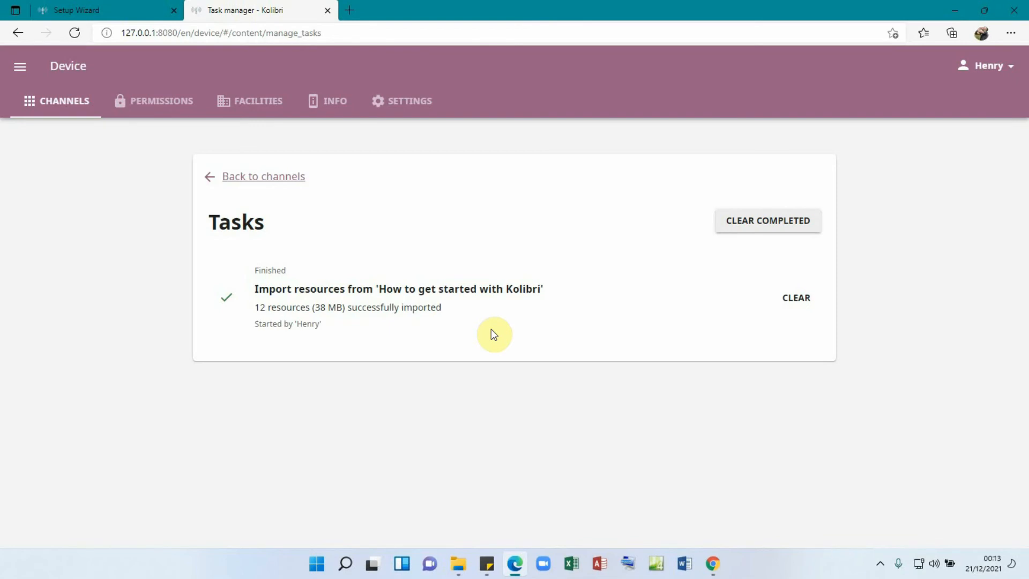
# - Clear the finished import task and return to the Channels list showing the 38 MB channel
pyautogui.click(768, 227)
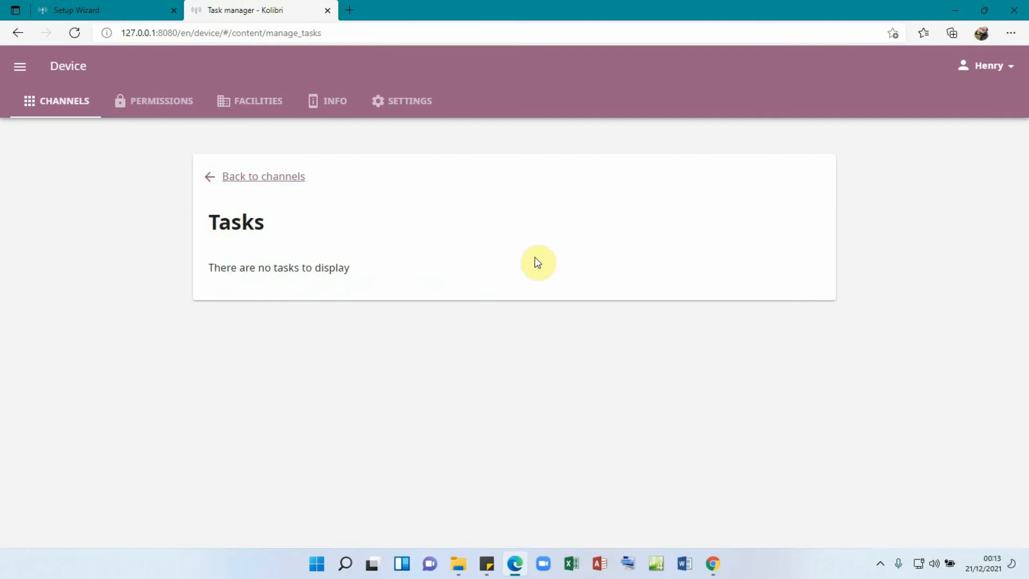
pyautogui.click(257, 177)
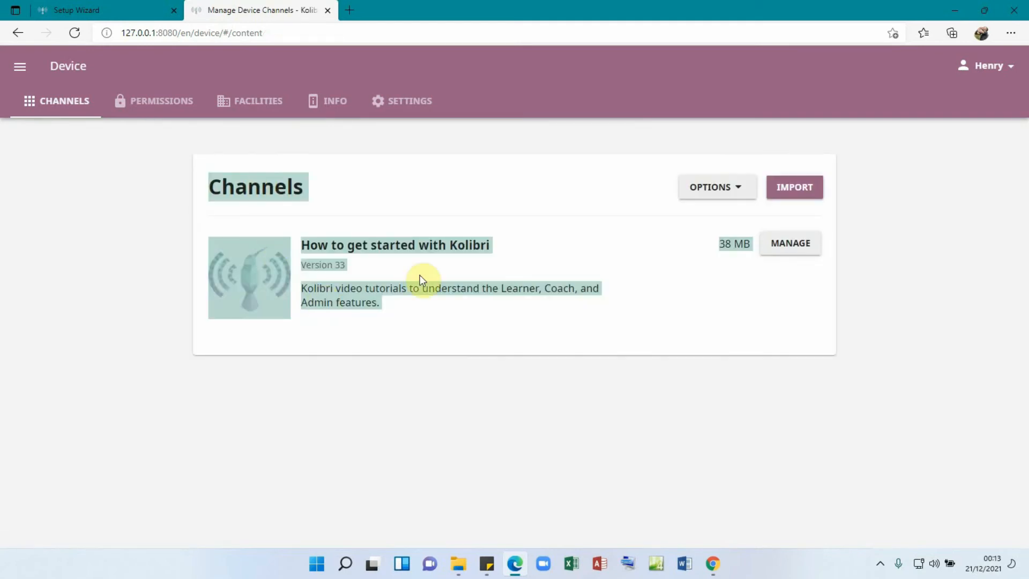
pyautogui.tripleClick(479, 334)
pyautogui.doubleClick(701, 314)
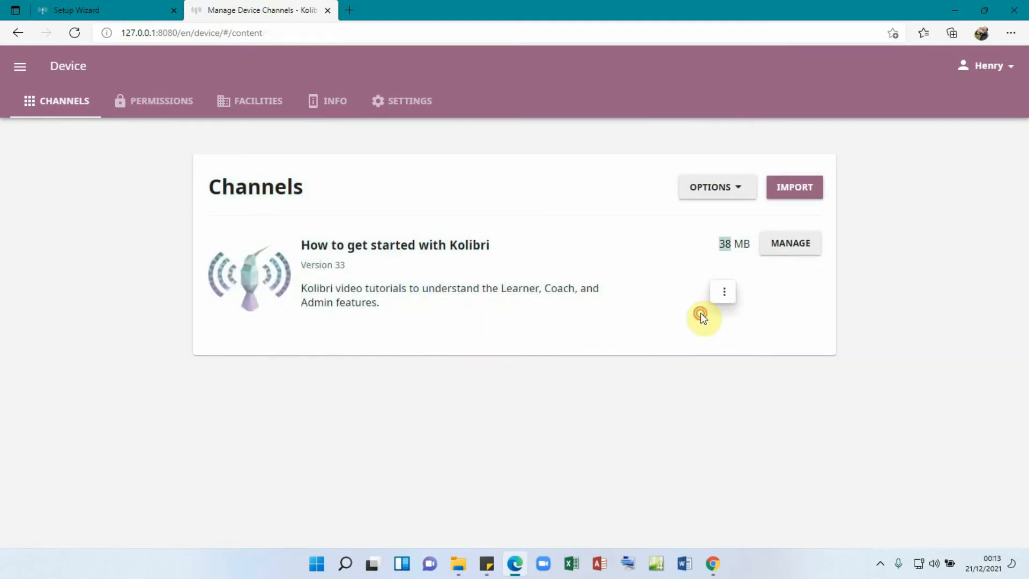
pyautogui.click(616, 355)
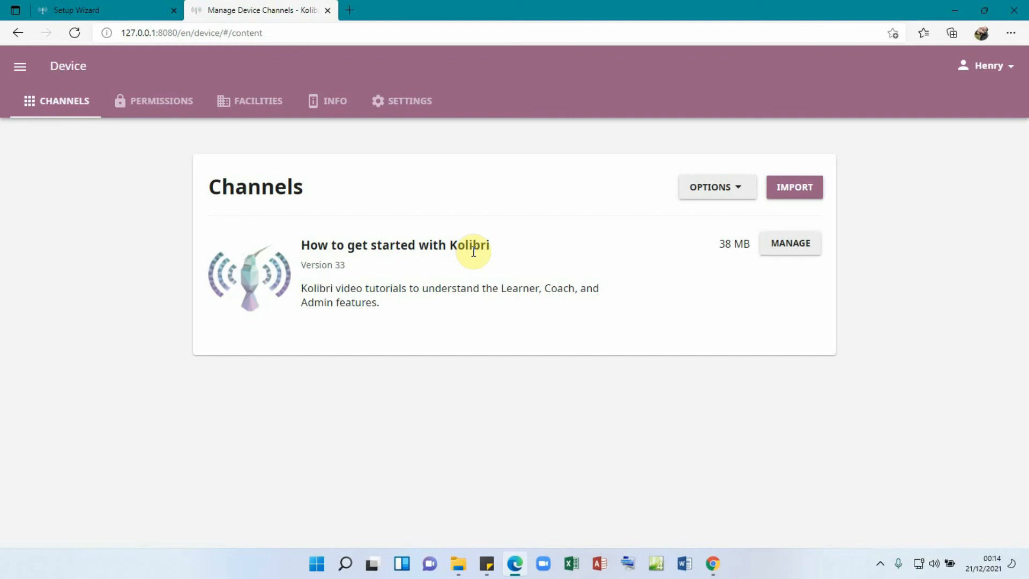
# - Go to Learn's Recommended page to see popular items like 'Utiliser Kolibri'
pyautogui.click(22, 69)
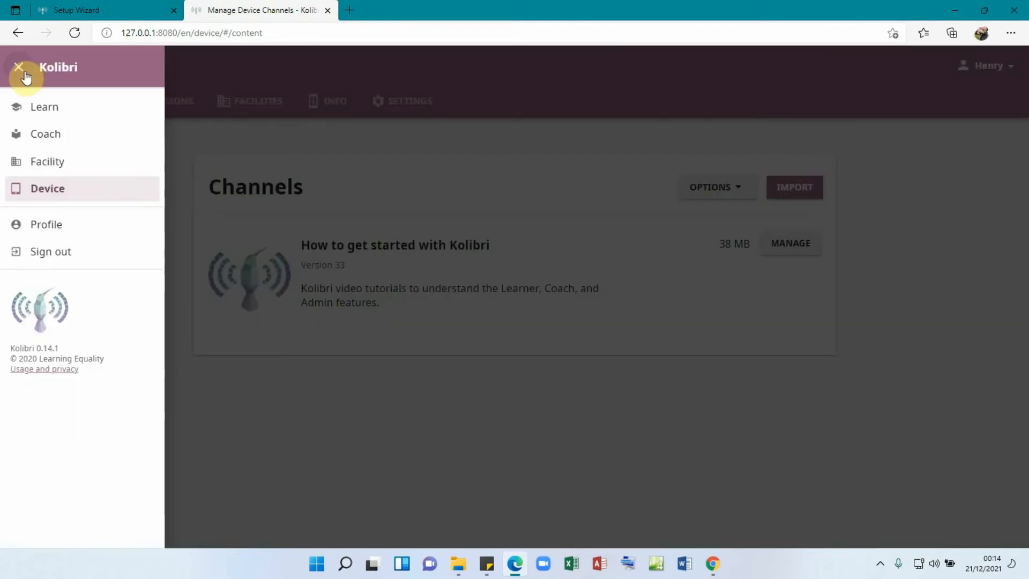
pyautogui.click(36, 107)
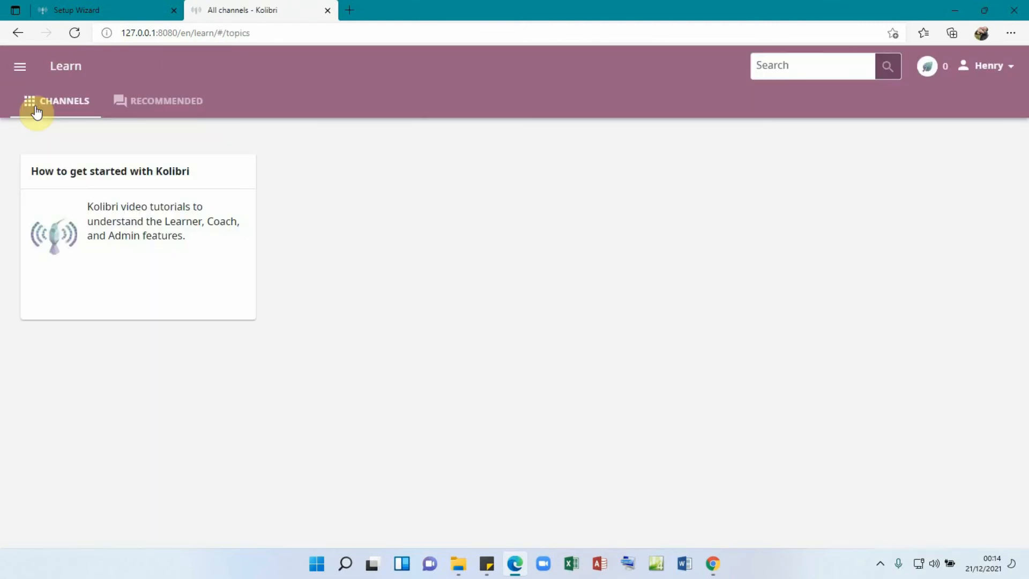
pyautogui.click(163, 104)
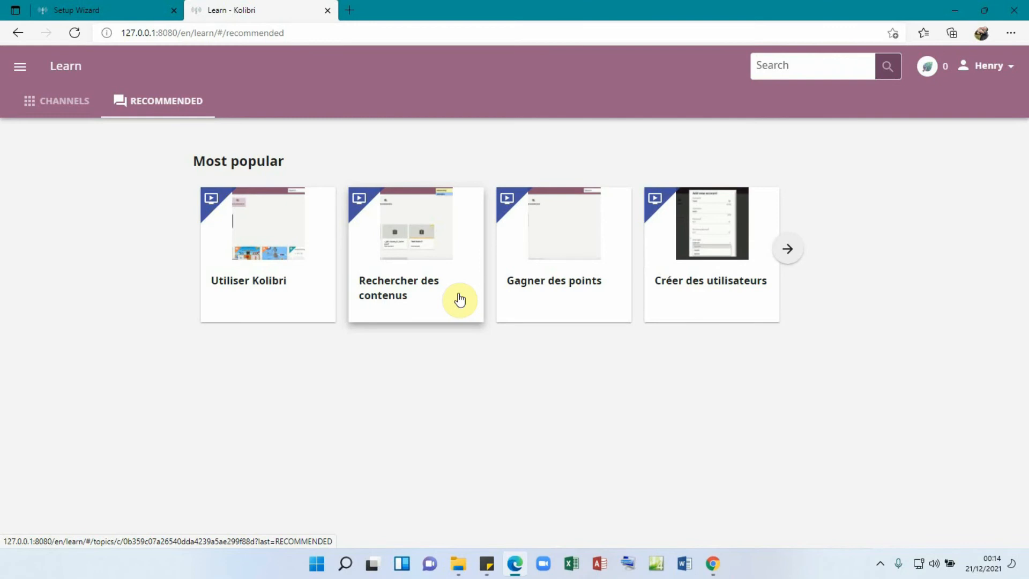
pyautogui.click(22, 70)
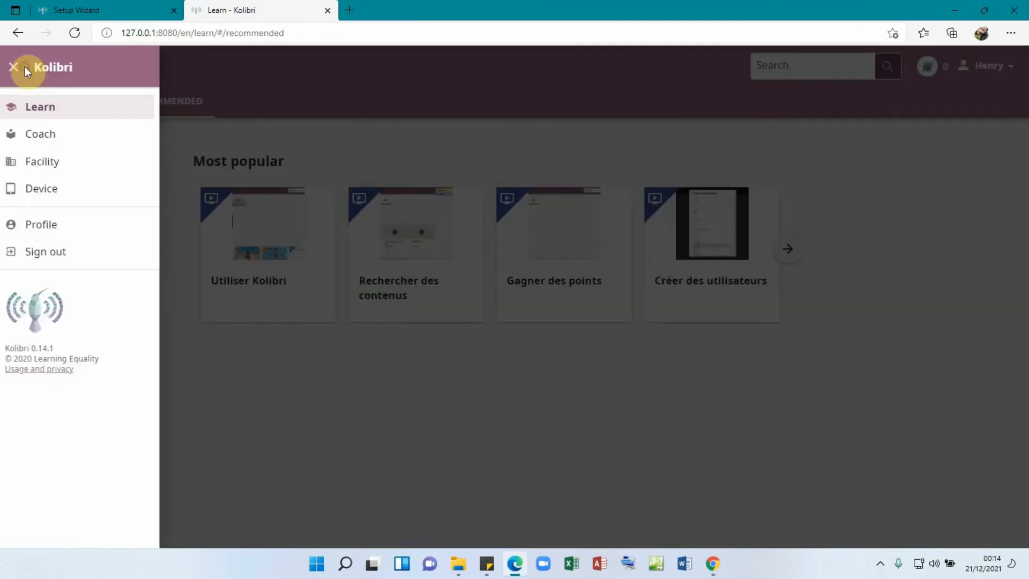
# - Enter Coach, dismiss the upgrade notice permanently, and go to the facility's classes
pyautogui.click(38, 135)
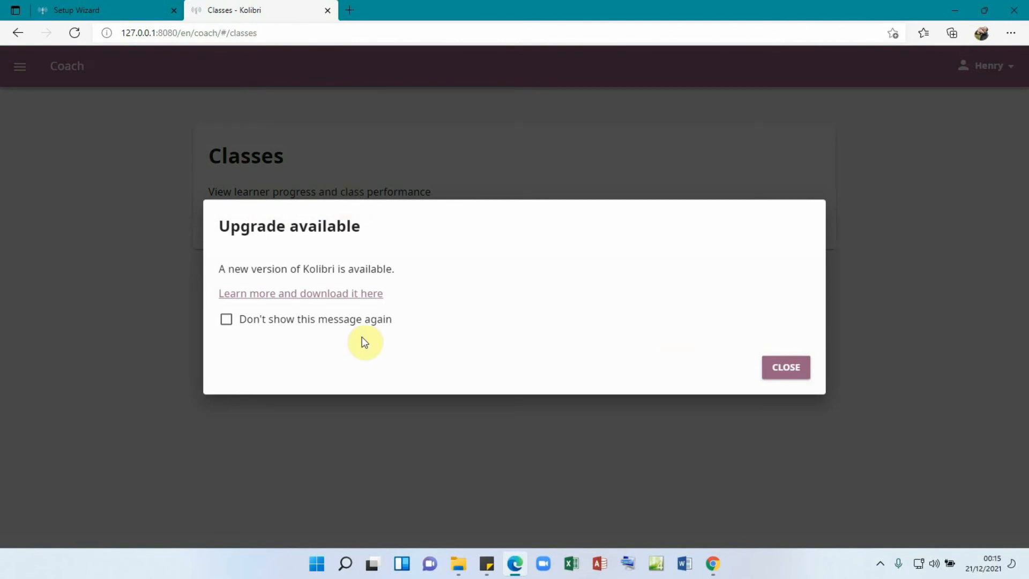
pyautogui.click(313, 320)
pyautogui.click(790, 369)
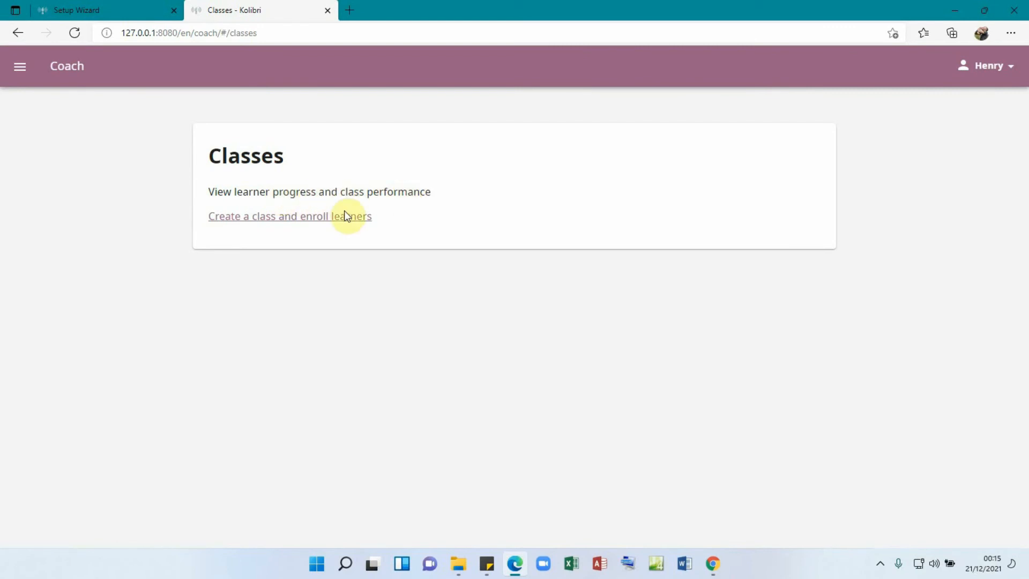
pyautogui.click(284, 217)
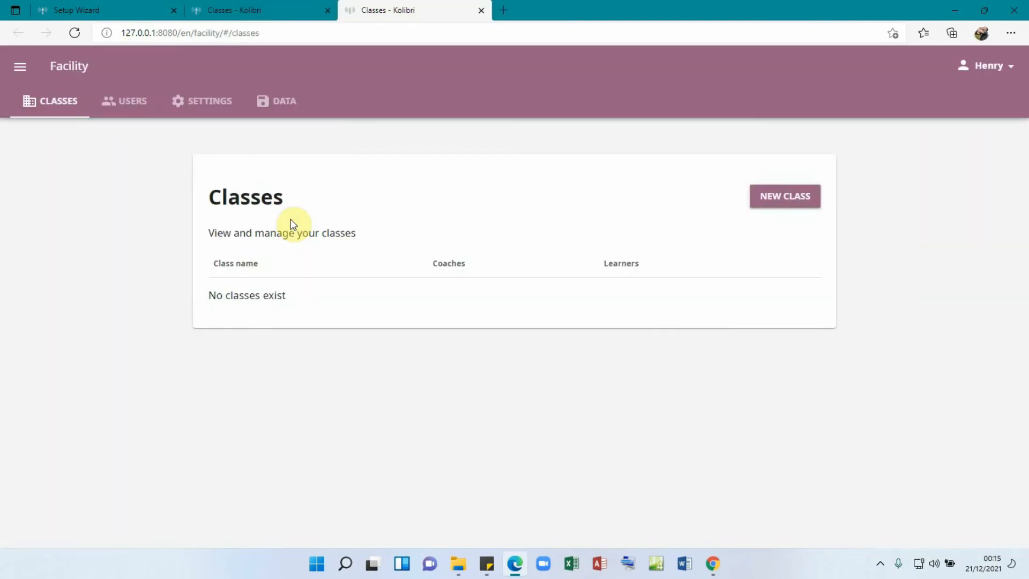
# - Create classes 's.2 south' and 's.2 north', then switch to the facility's Users list
pyautogui.click(784, 199)
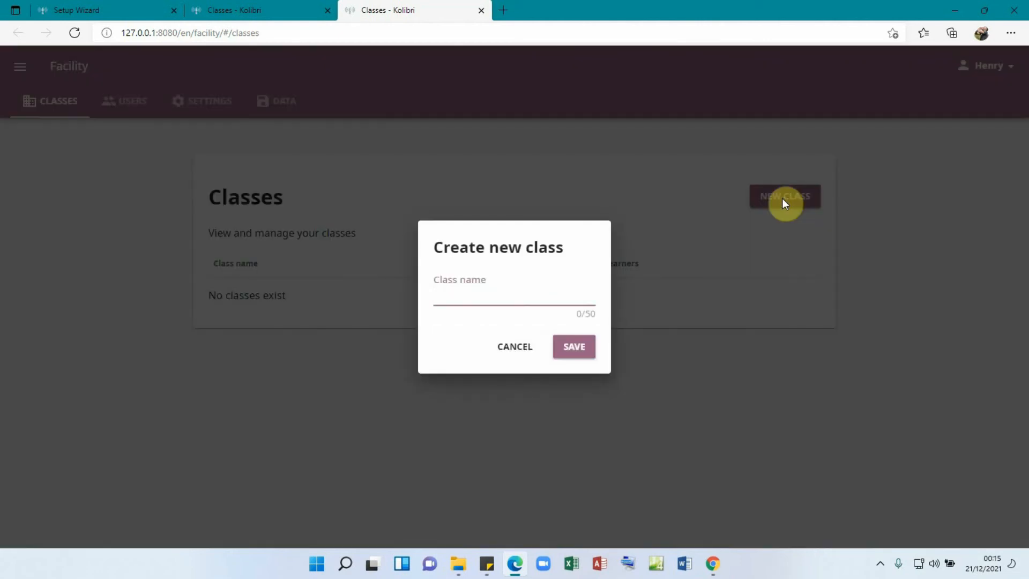
pyautogui.write('S.2 south')
pyautogui.click(578, 343)
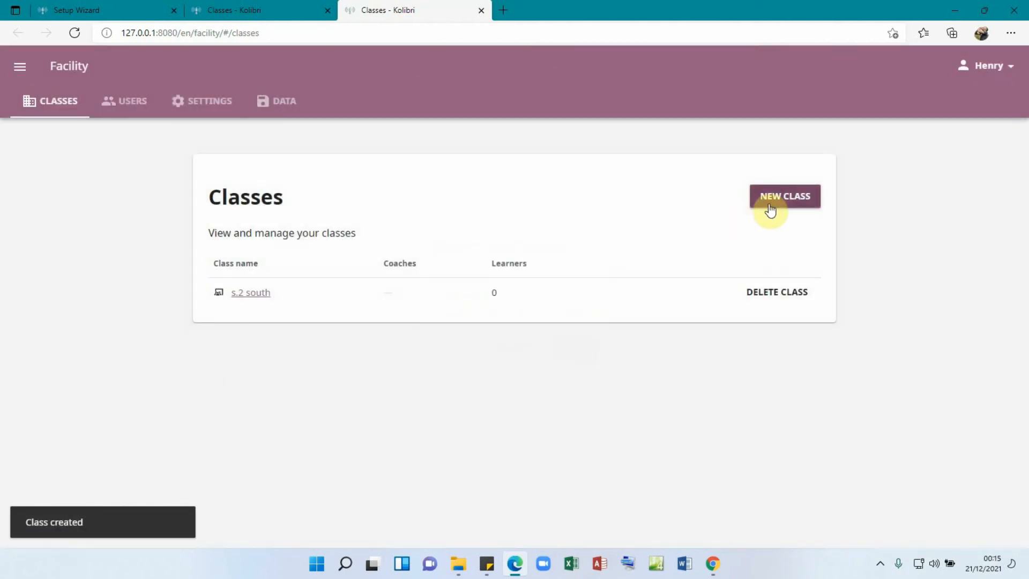
pyautogui.click(772, 209)
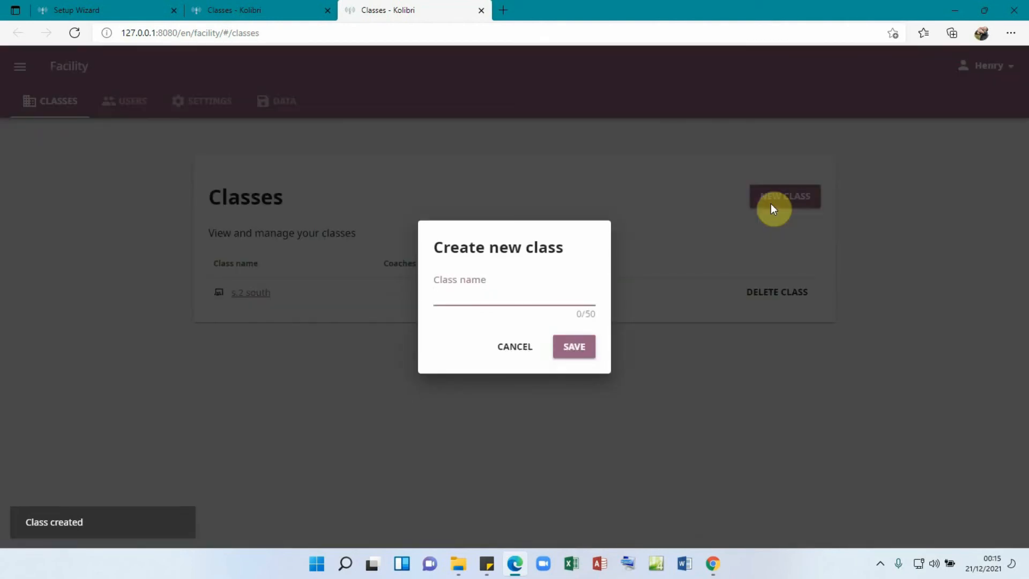
pyautogui.write('s')
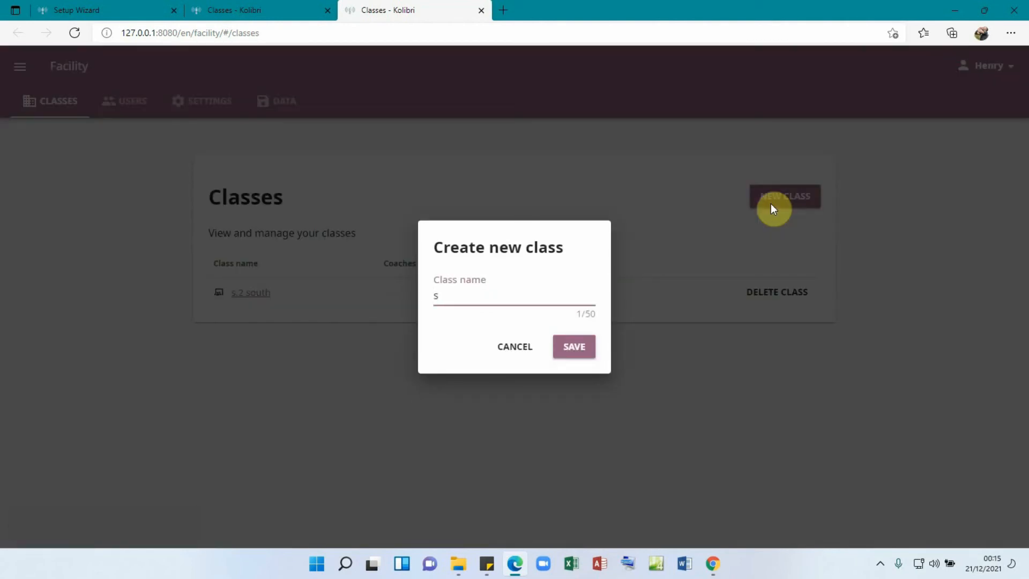
pyautogui.write('.2 north')
pyautogui.click(577, 341)
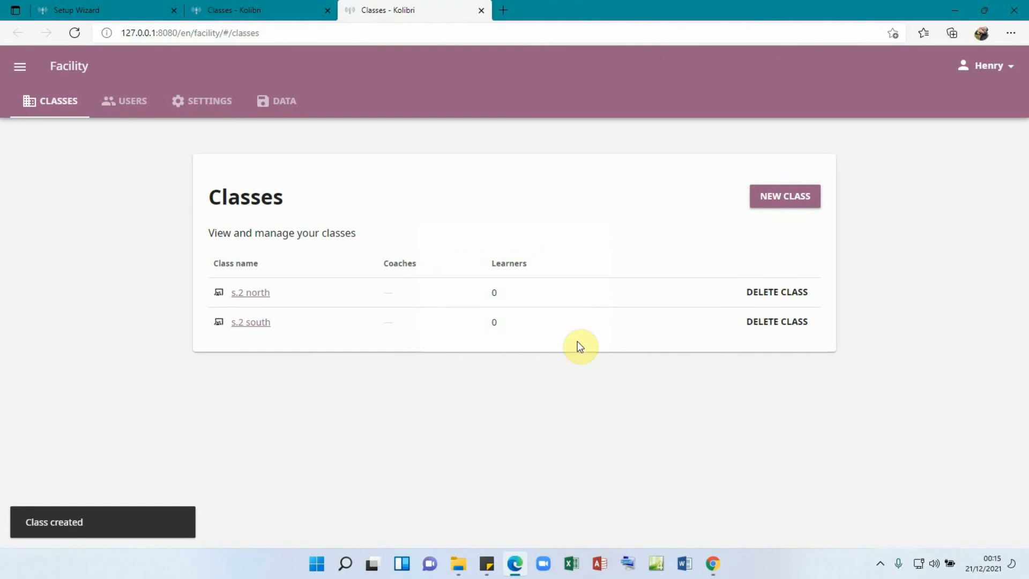
pyautogui.click(130, 108)
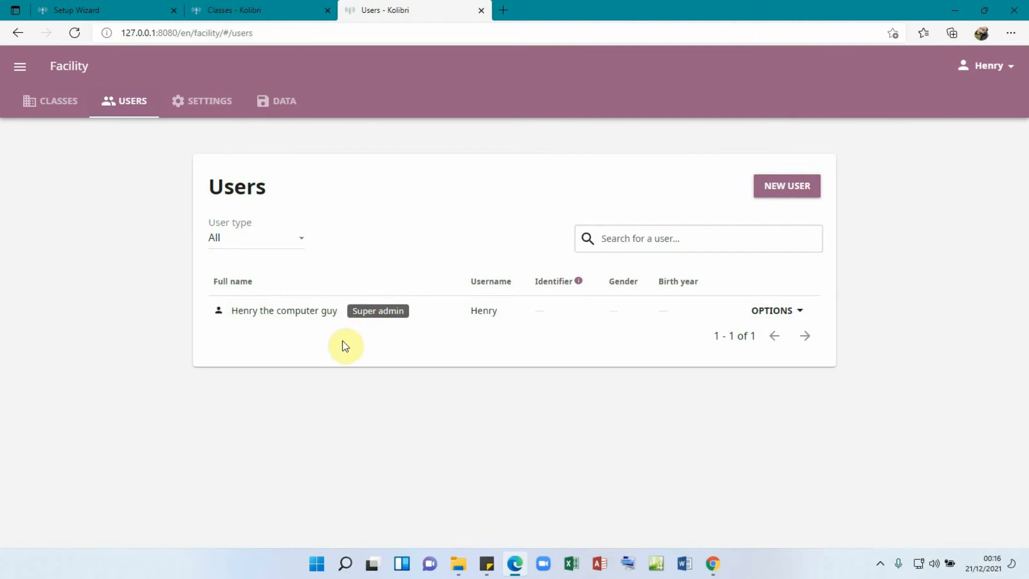
# - Start a new coach user with the coach's full name, a username and a password
pyautogui.click(780, 187)
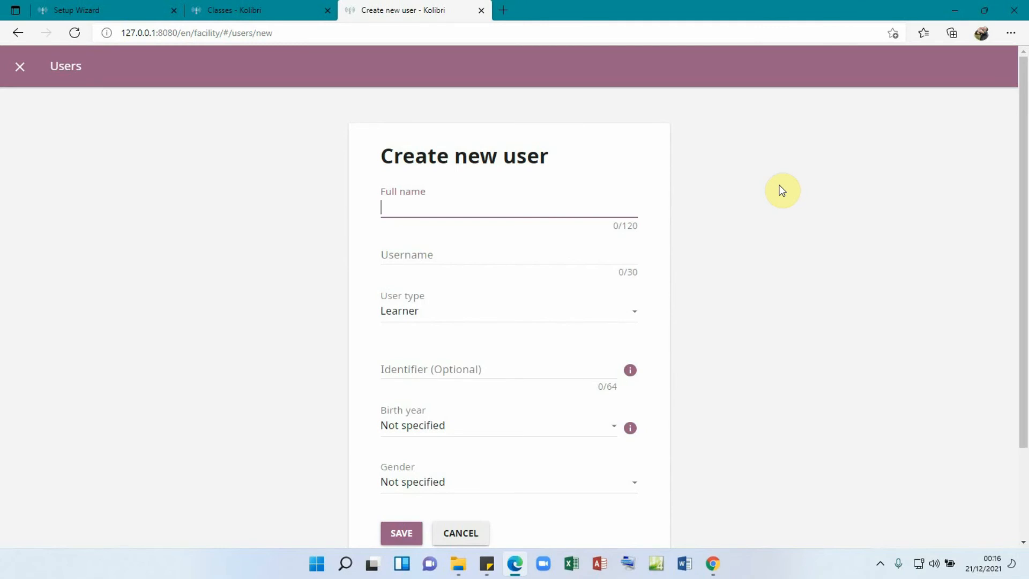
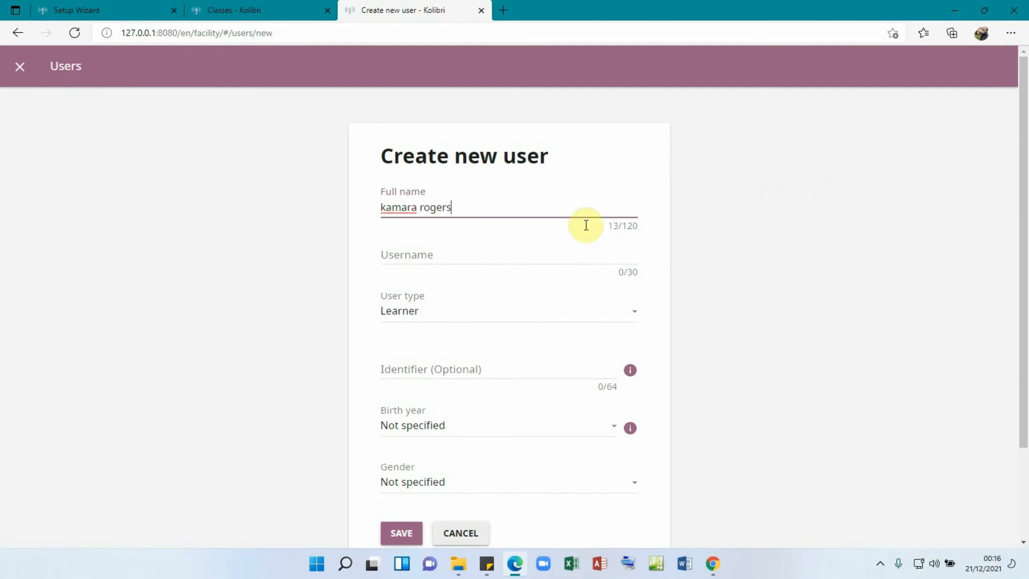
pyautogui.click(416, 254)
pyautogui.write('rogers')
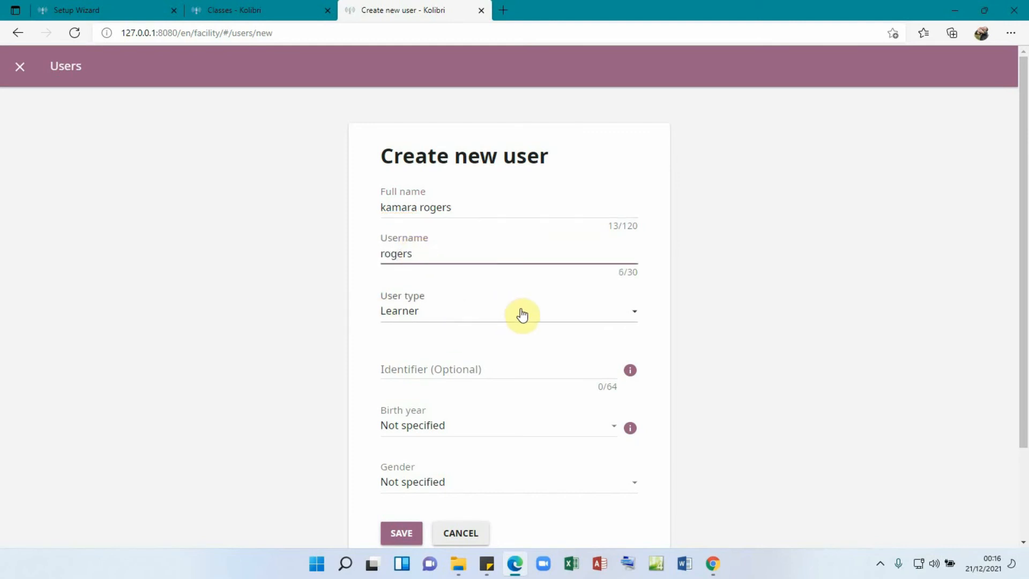
pyautogui.click(632, 316)
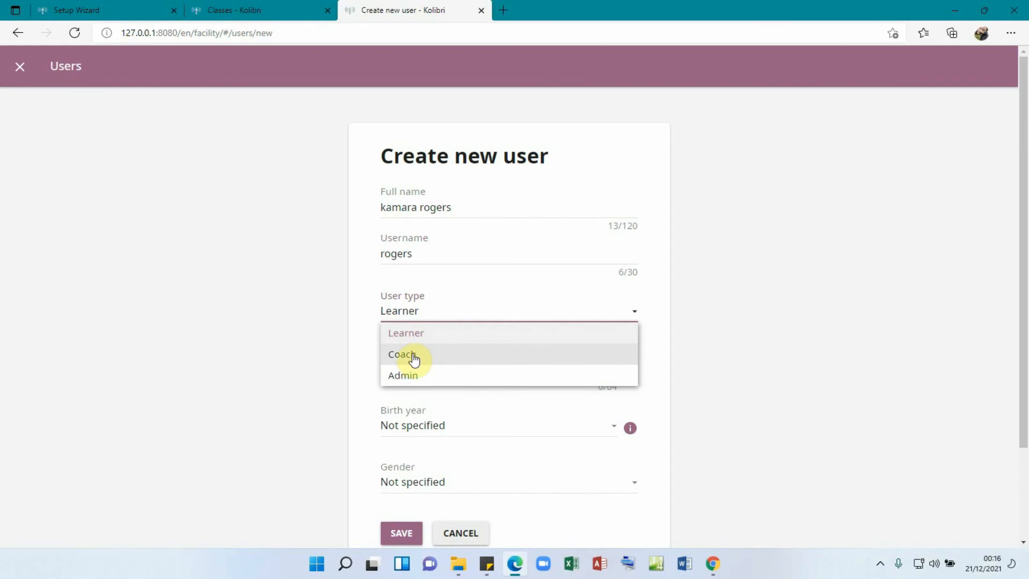
pyautogui.click(413, 354)
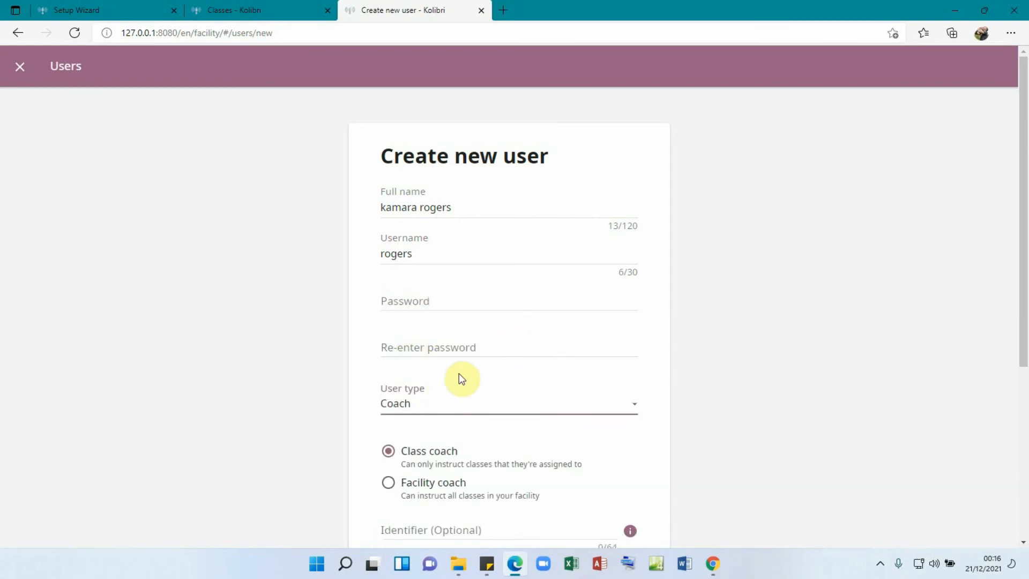
pyautogui.click(417, 297)
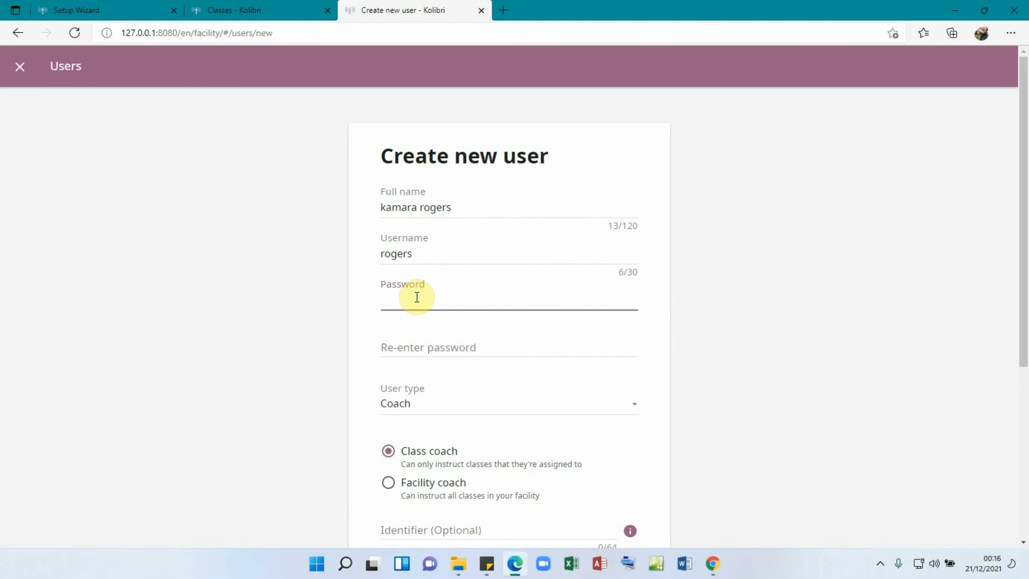
pyautogui.write('1')
pyautogui.click(411, 351)
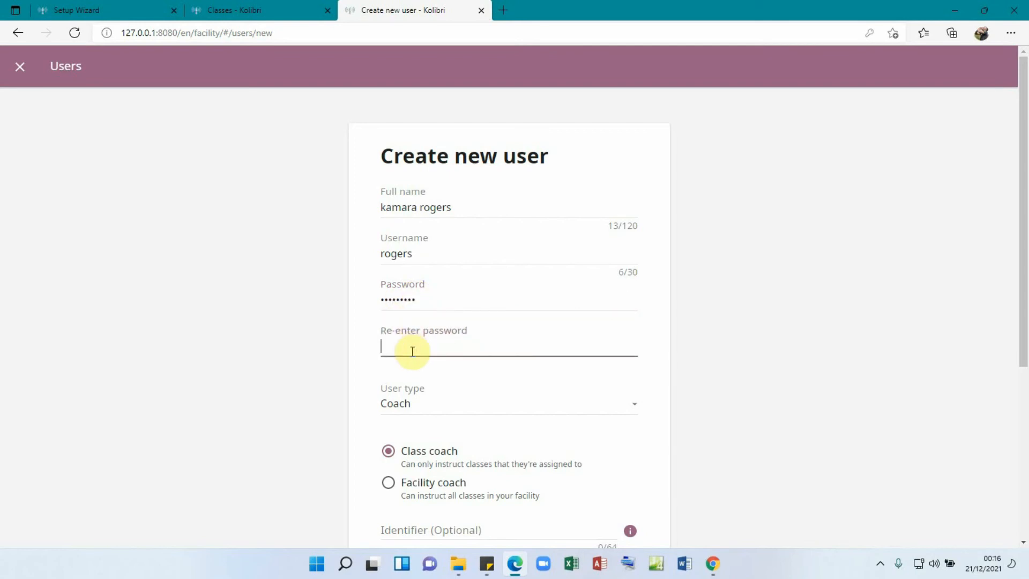
pyautogui.write('123')
# - Make the account a Facility coach with gender Male and save it
pyautogui.moveTo(1024, 234); pyautogui.dragTo(1026, 310)
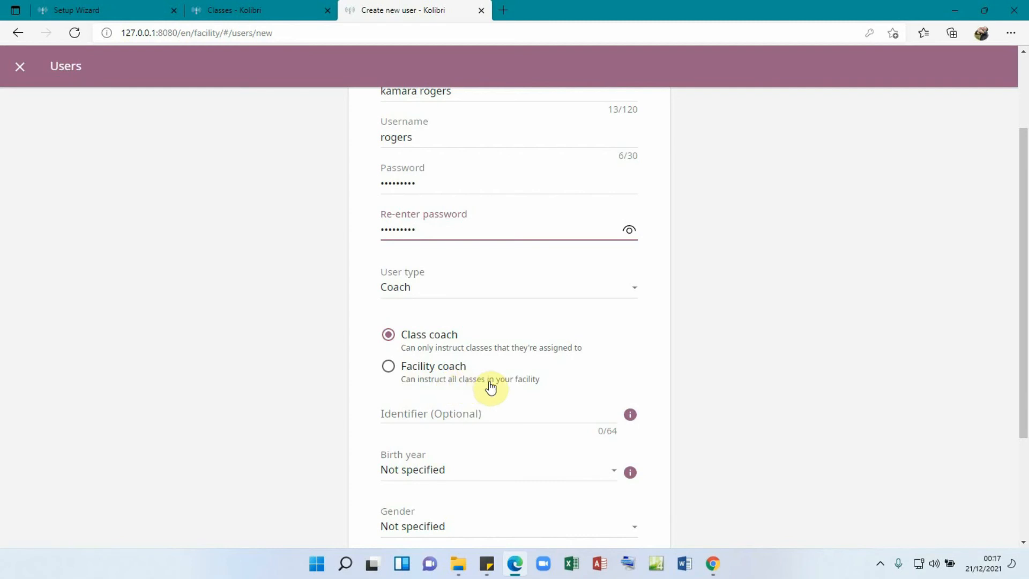
pyautogui.click(392, 369)
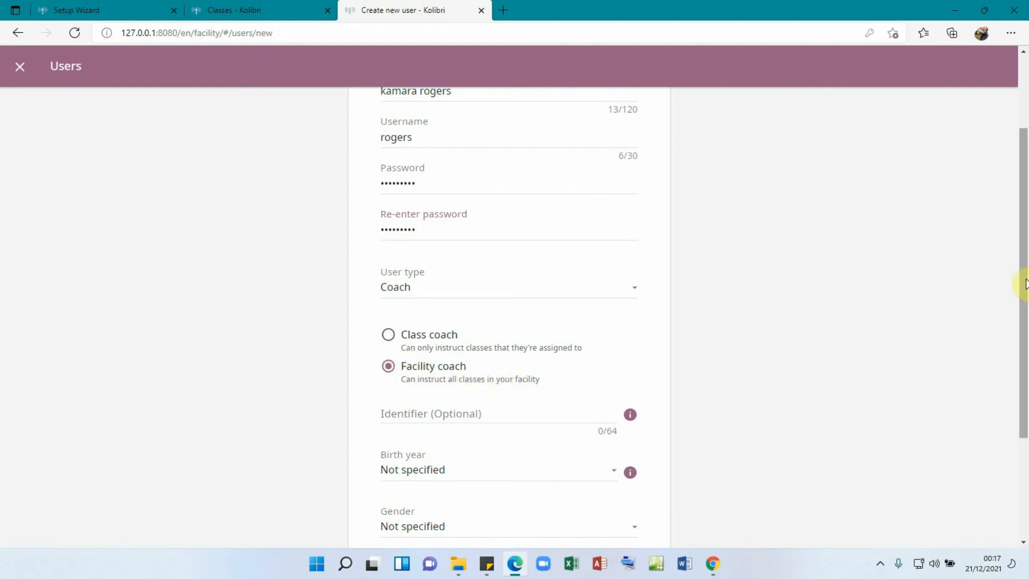
pyautogui.moveTo(1024, 284); pyautogui.dragTo(1023, 335)
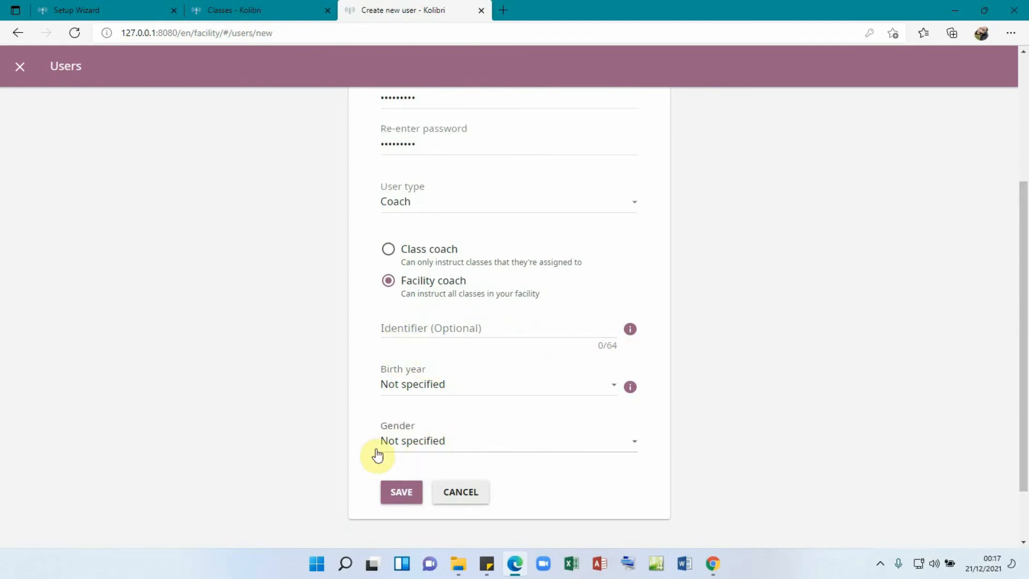
pyautogui.click(635, 442)
pyautogui.click(411, 466)
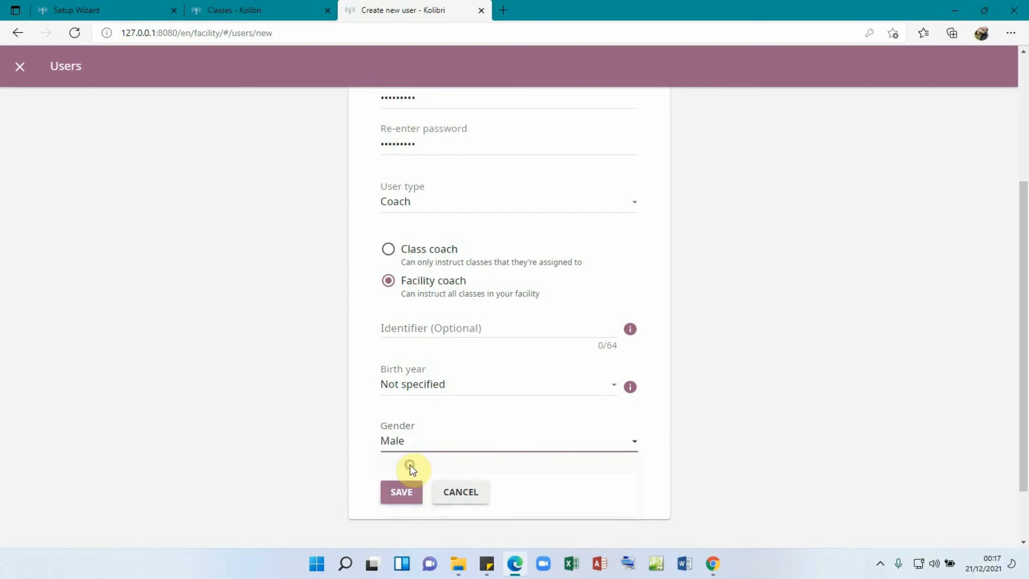
pyautogui.click(403, 492)
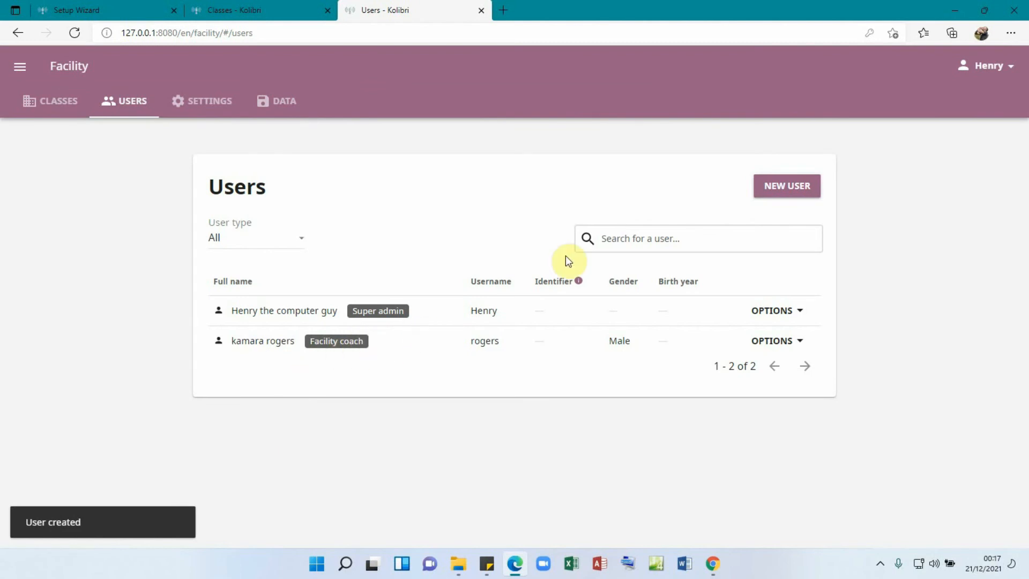
# - Add a male learner with the learner's full name and a username, then open facility settings
pyautogui.click(784, 192)
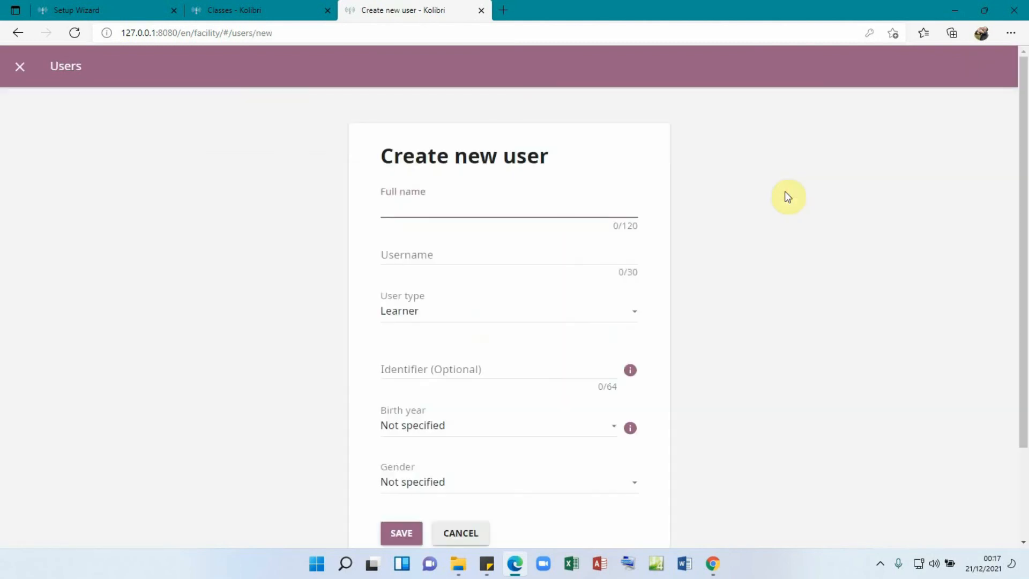
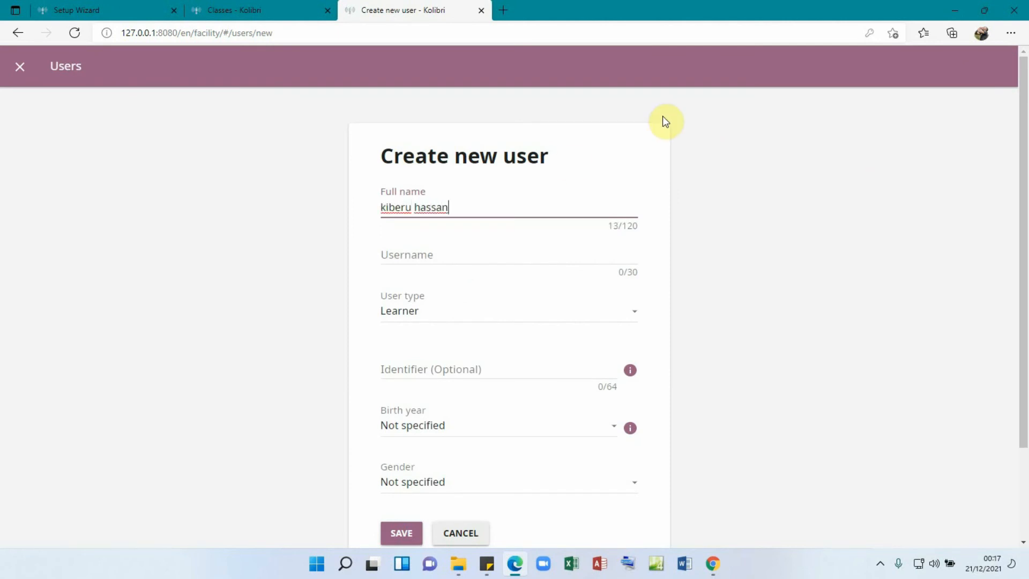
pyautogui.click(425, 259)
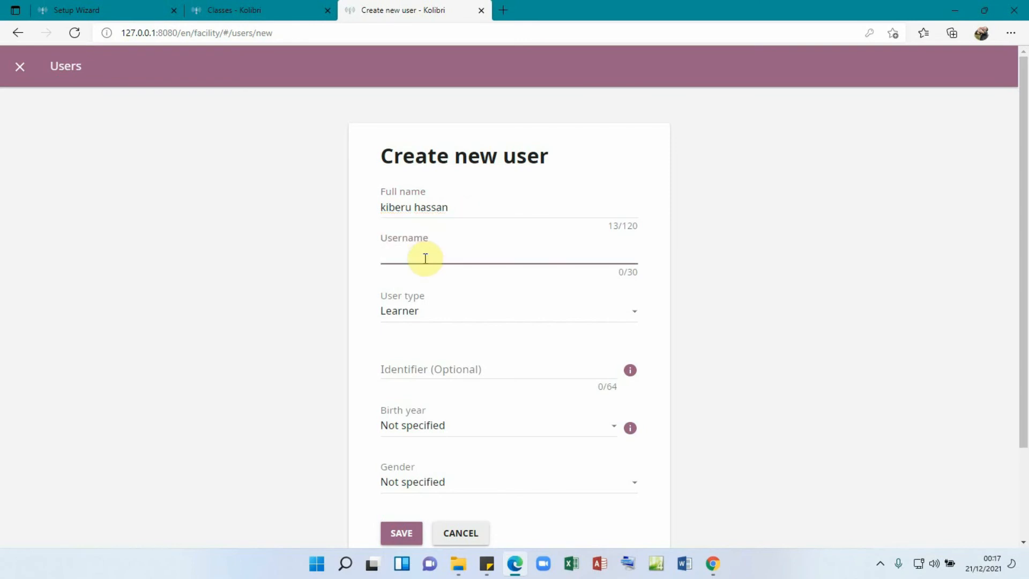
pyautogui.write('kiberu')
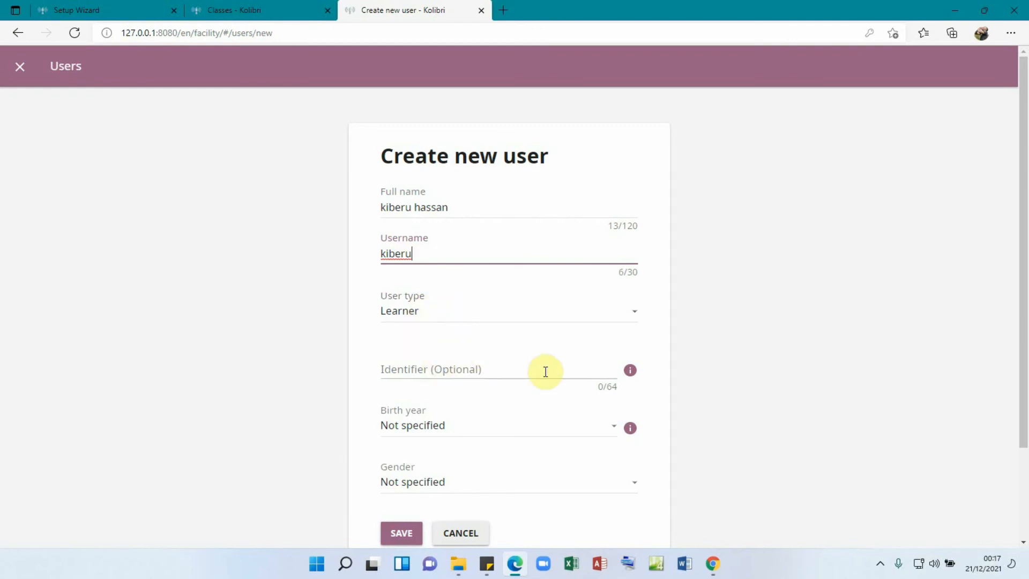
pyautogui.scroll(-2, 1021, 224)
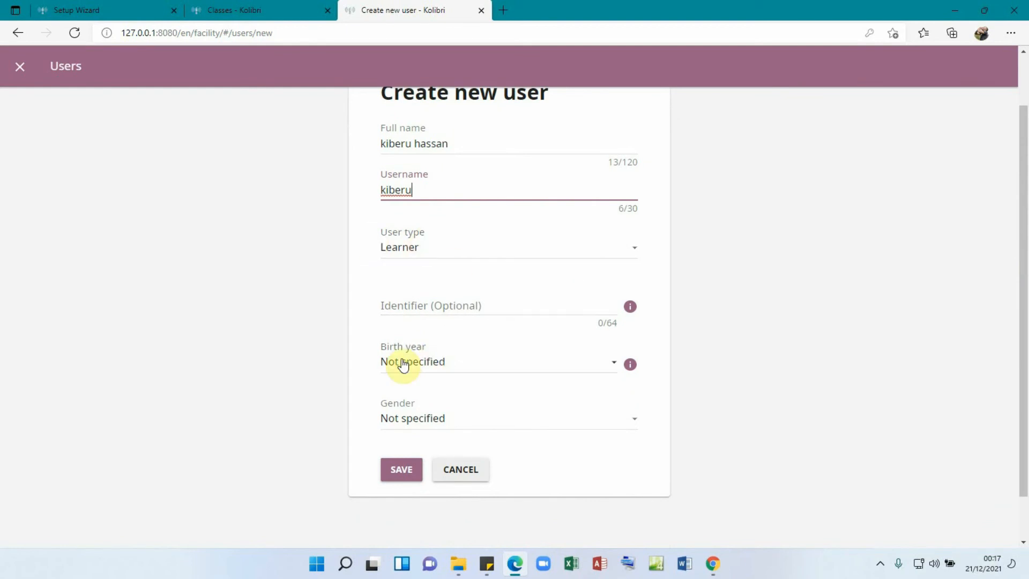
pyautogui.click(424, 414)
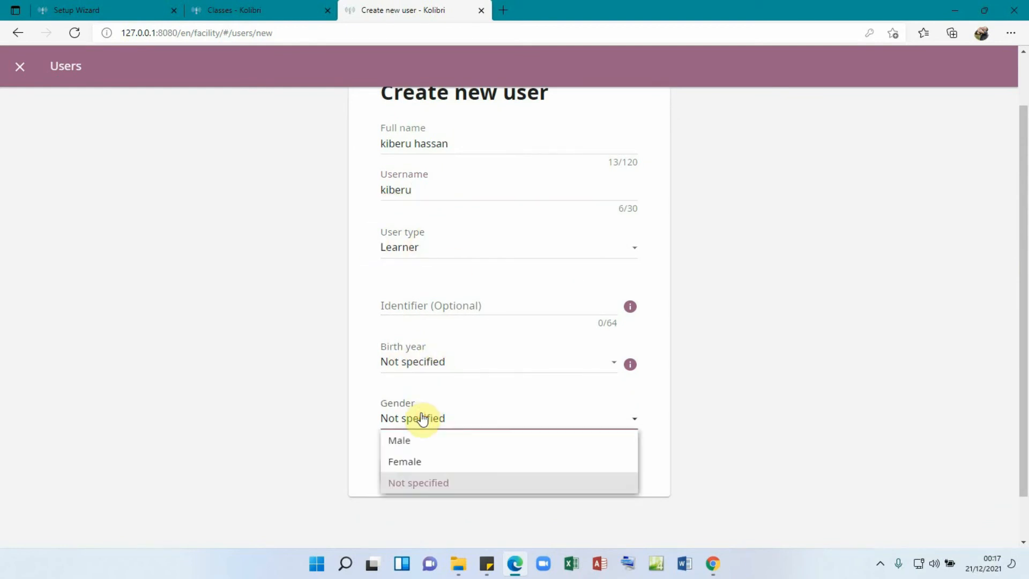
pyautogui.click(410, 440)
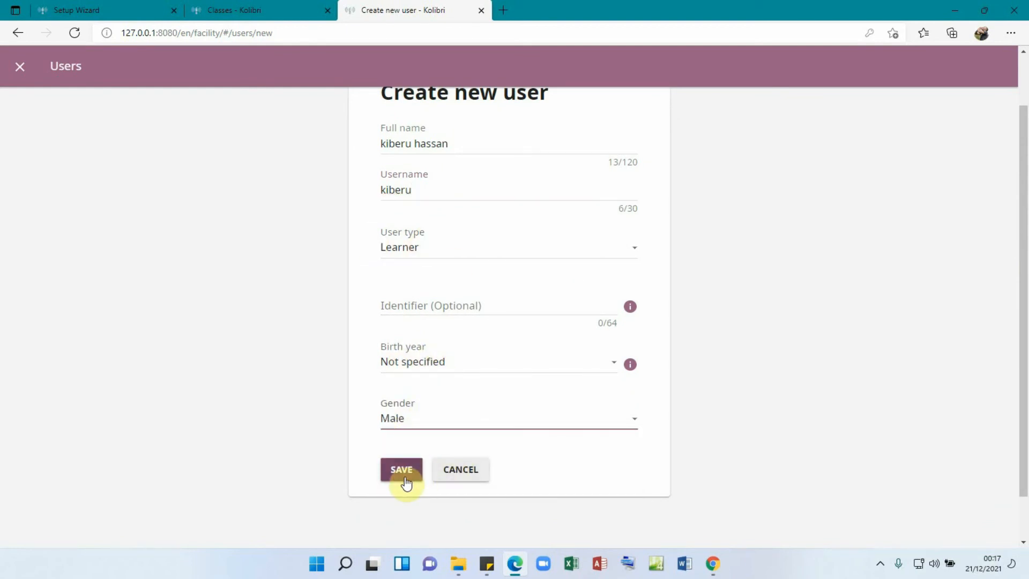
pyautogui.click(404, 470)
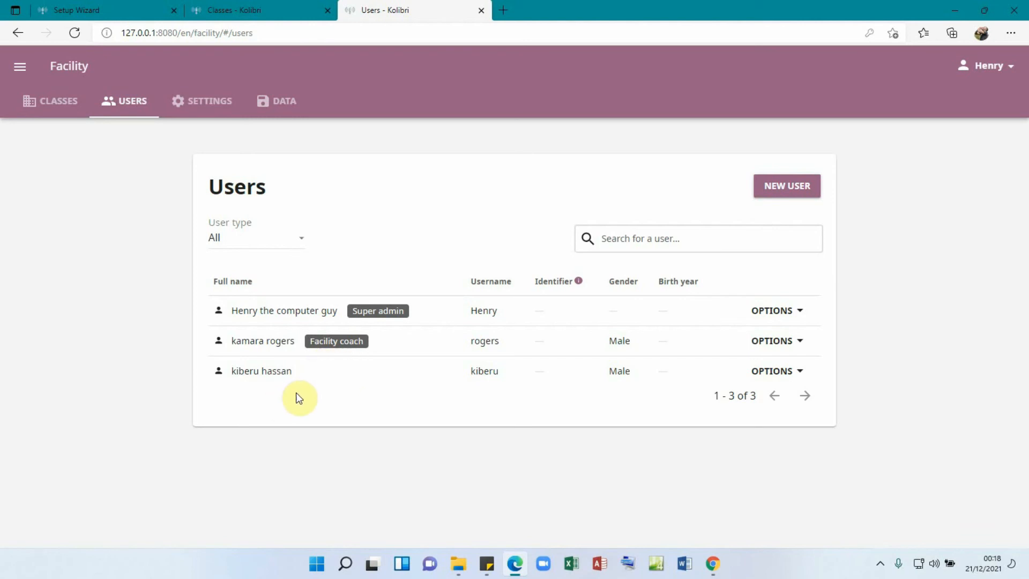
pyautogui.click(206, 101)
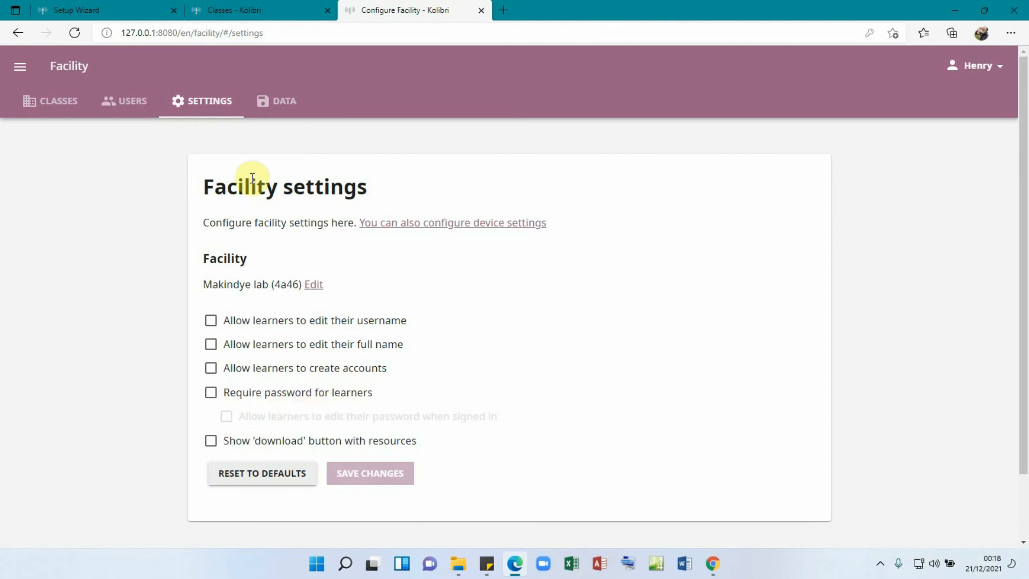
# - View the facility Data page, then navigate through the main menu to Device channels
pyautogui.click(275, 114)
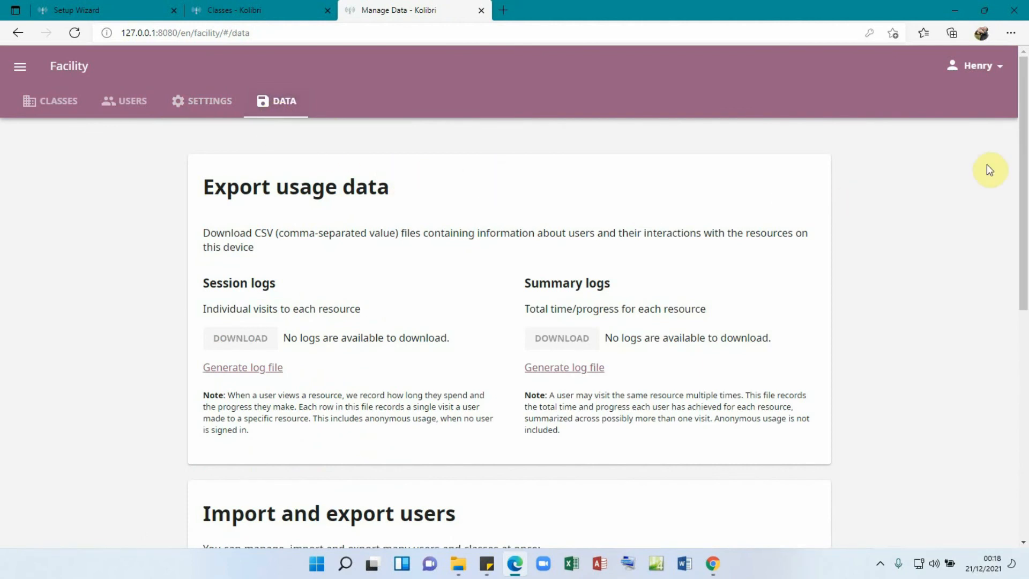
pyautogui.moveTo(1023, 142); pyautogui.dragTo(1026, 225)
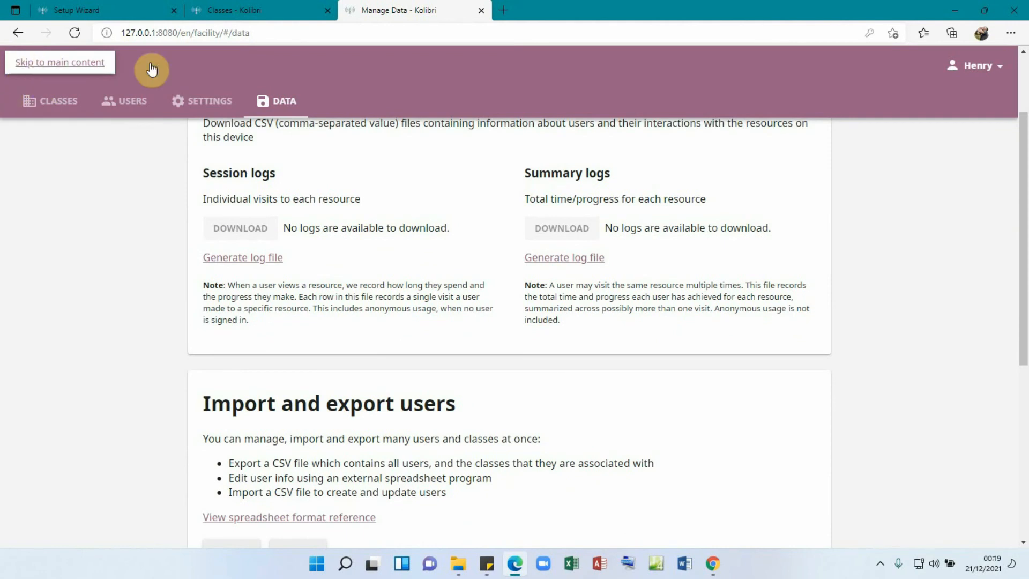
pyautogui.click(151, 66)
pyautogui.click(20, 66)
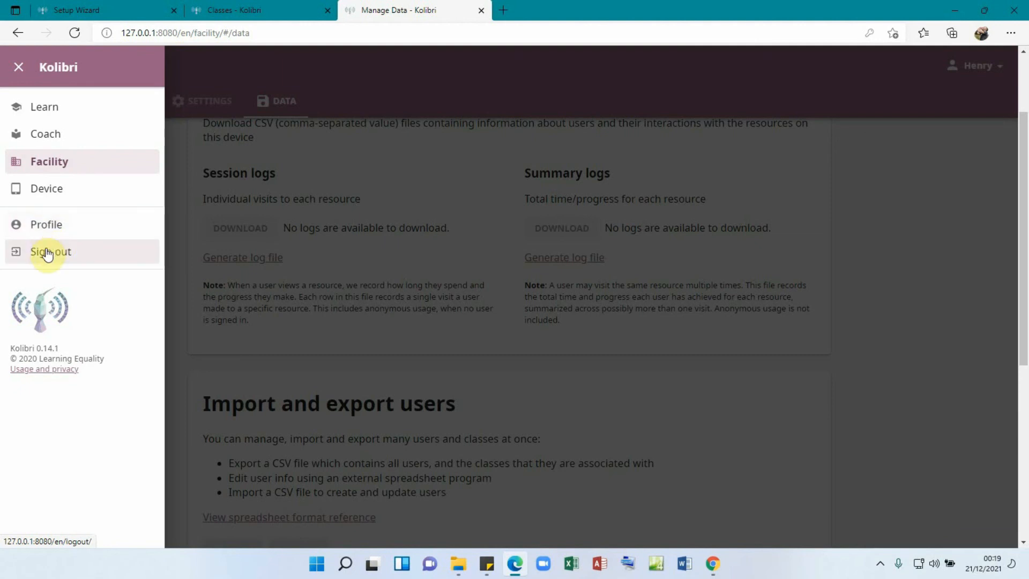
pyautogui.click(903, 285)
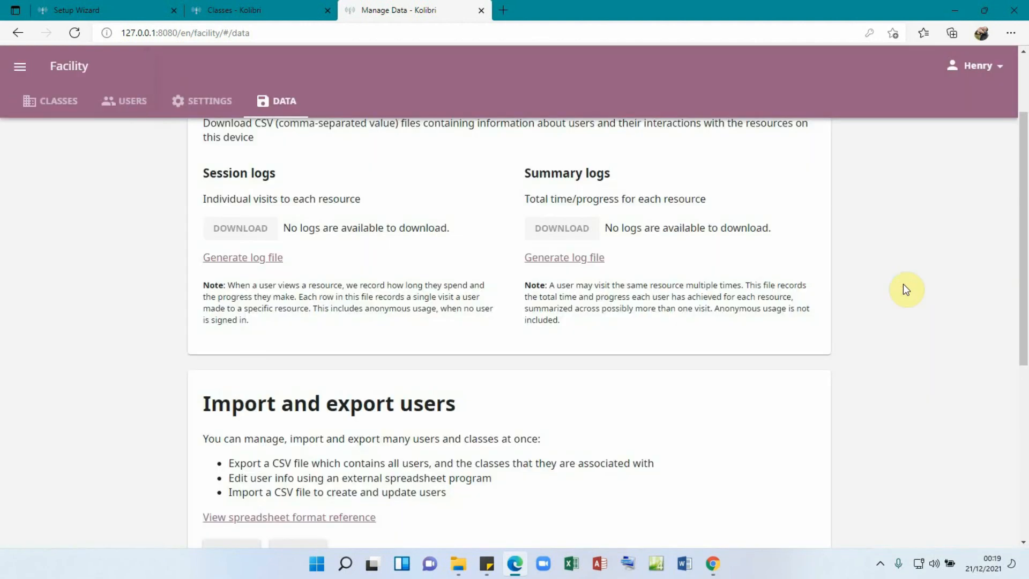
pyautogui.click(1000, 71)
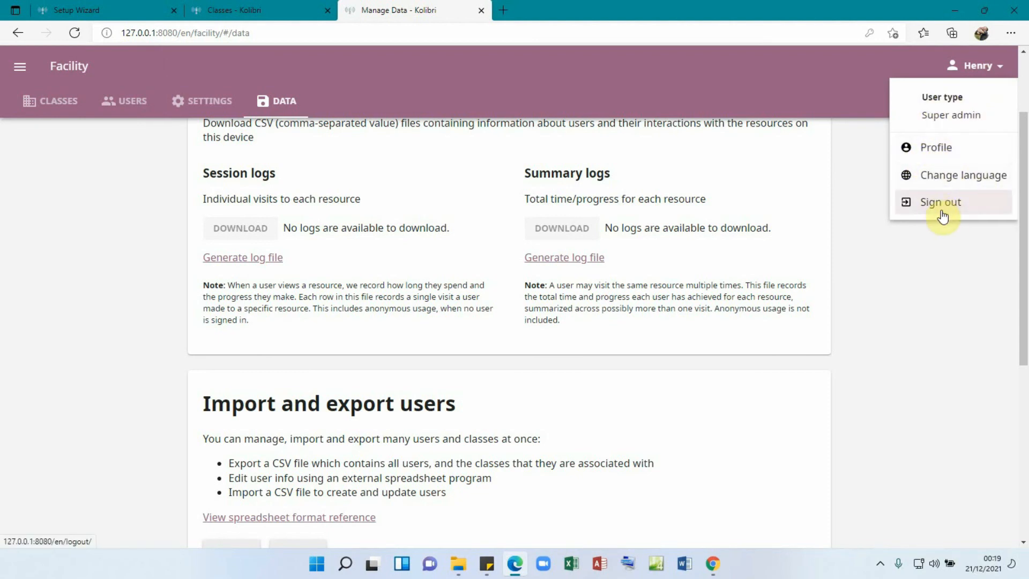
pyautogui.click(28, 63)
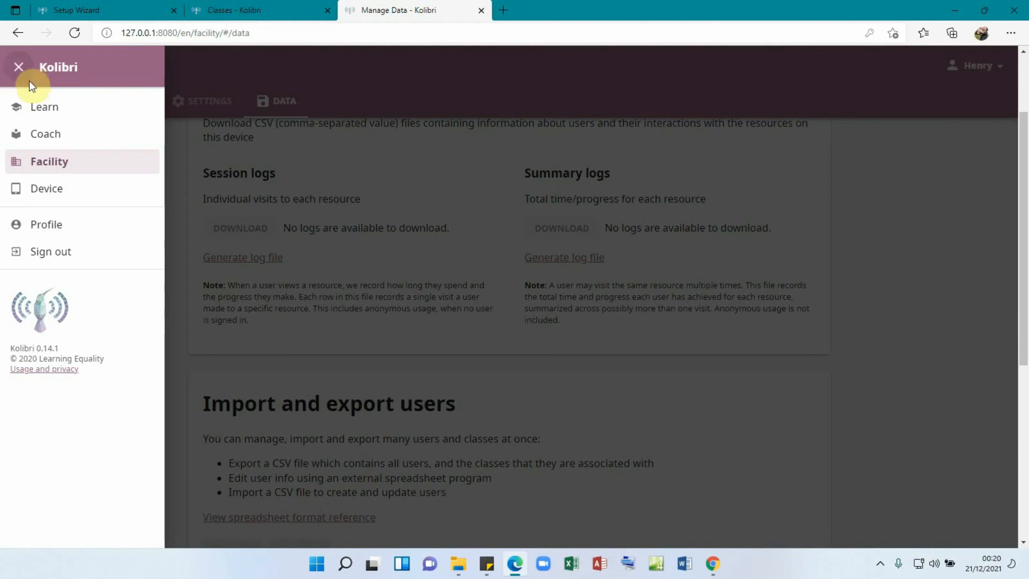
pyautogui.click(47, 190)
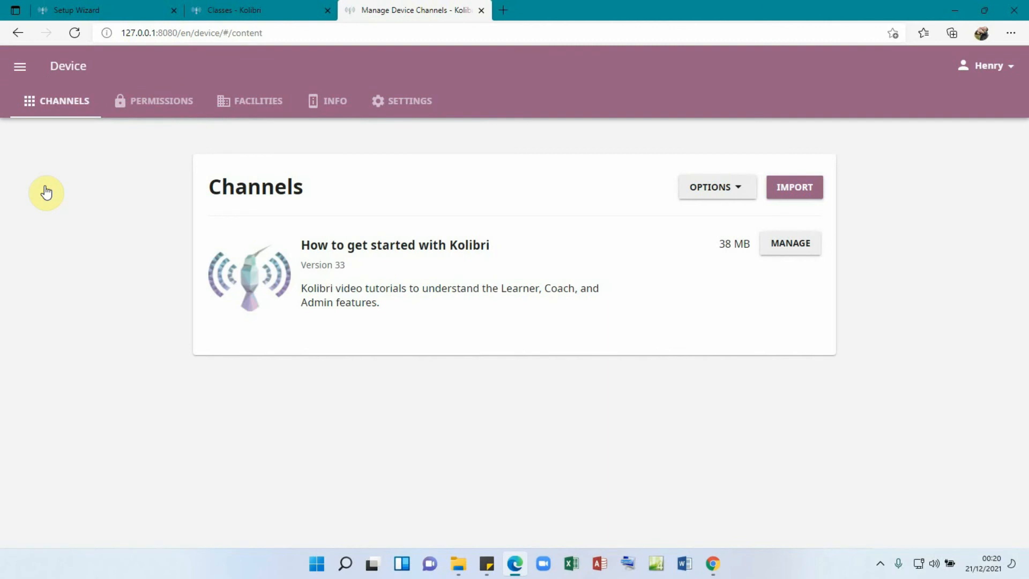
# - Start a channel import with Kolibri Studio (online) as the source
pyautogui.click(798, 195)
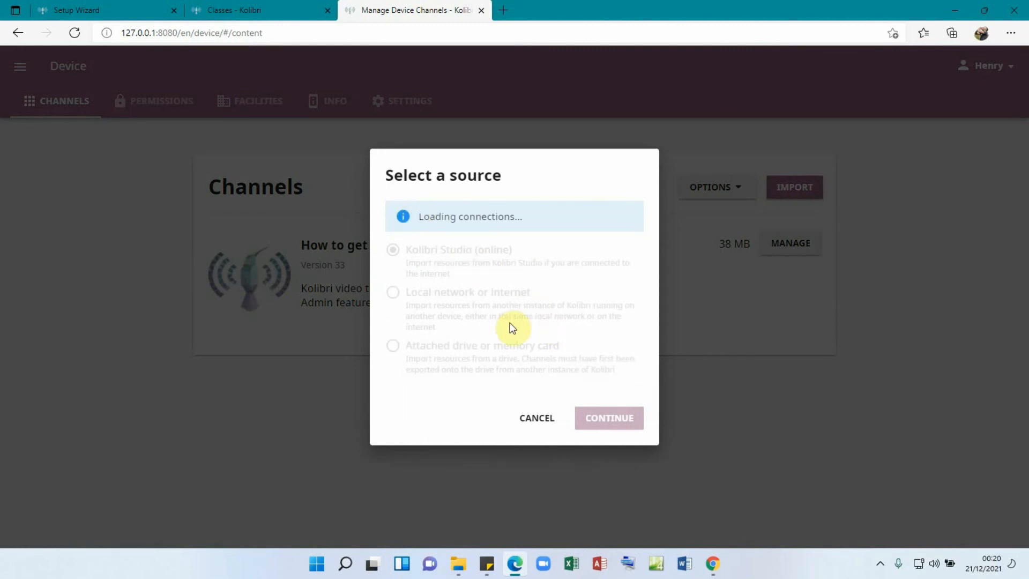
pyautogui.click(620, 417)
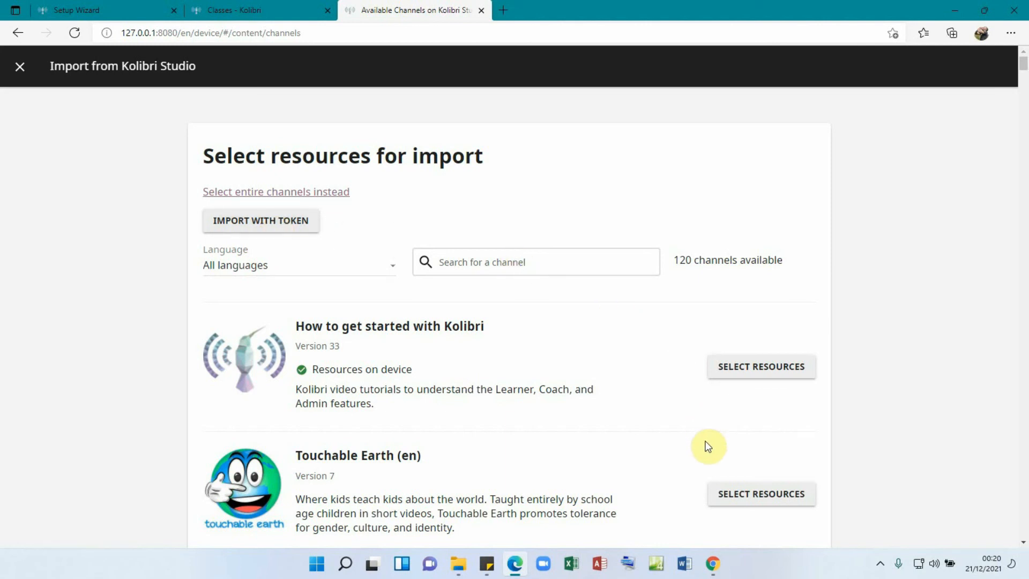
# - Copy the channel token from the Kolibri Studio Channel Published email in Gmail
pyautogui.click(713, 563)
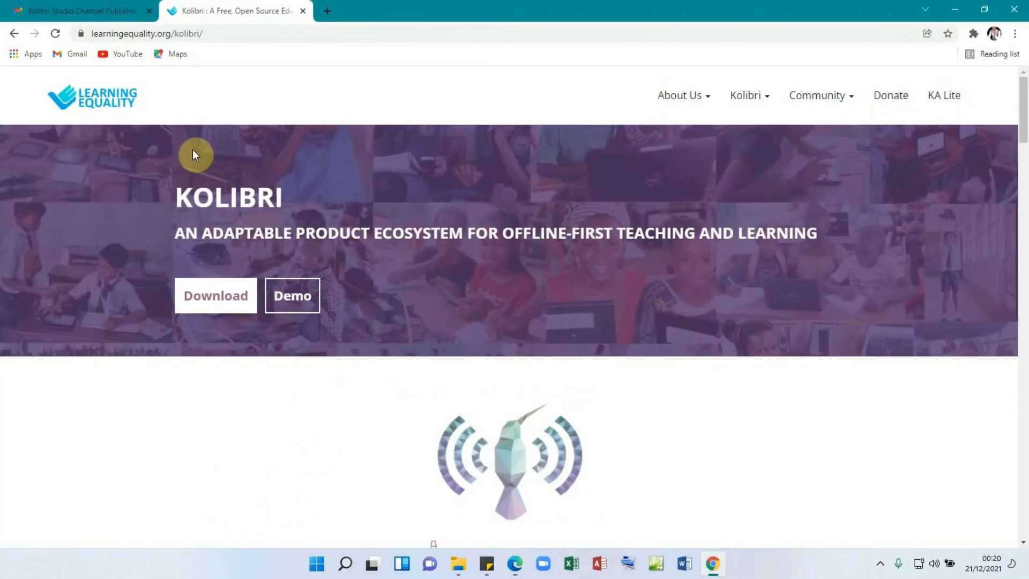
pyautogui.click(70, 10)
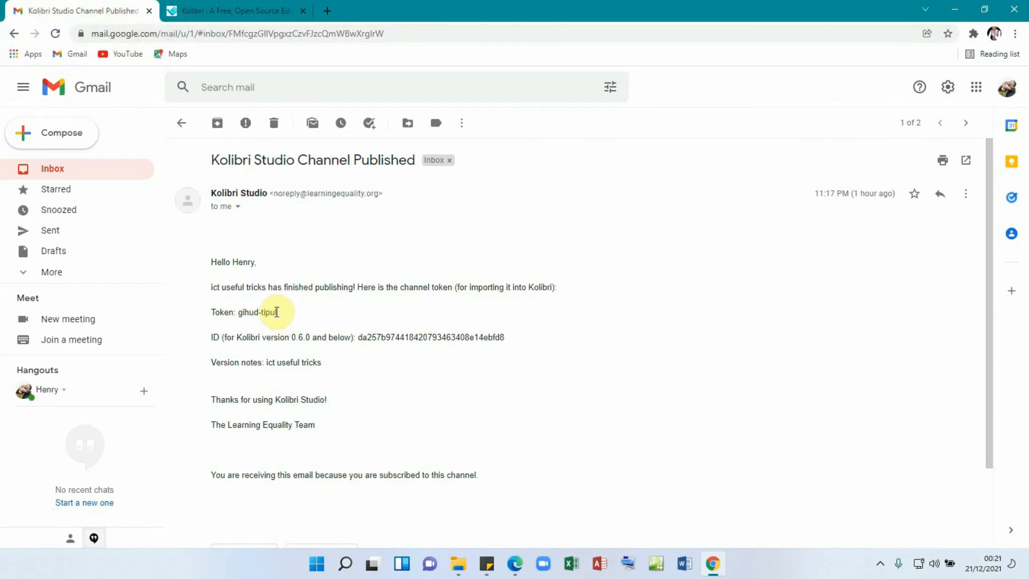
pyautogui.moveTo(278, 312); pyautogui.dragTo(239, 313)
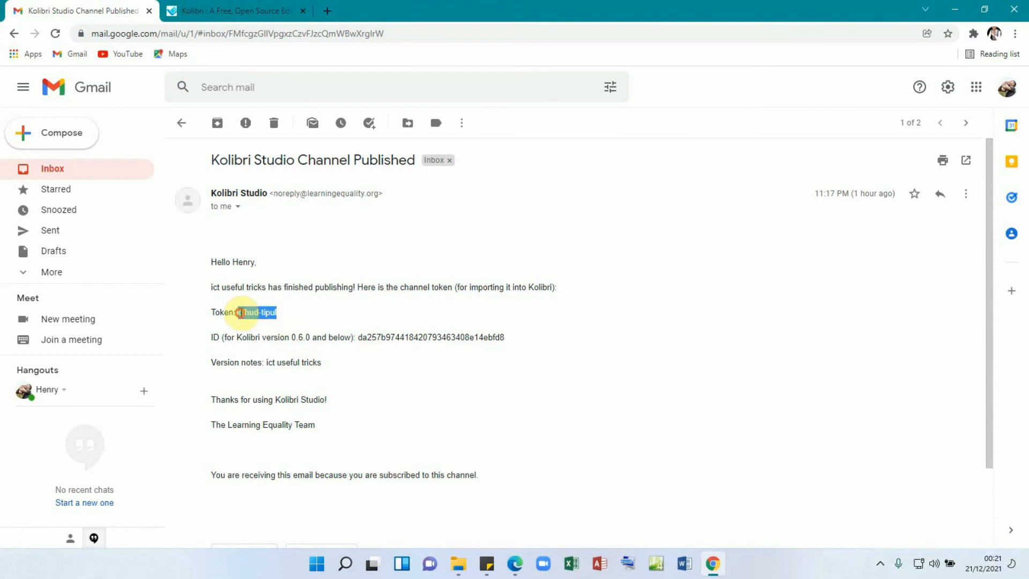
pyautogui.rightClick(239, 313)
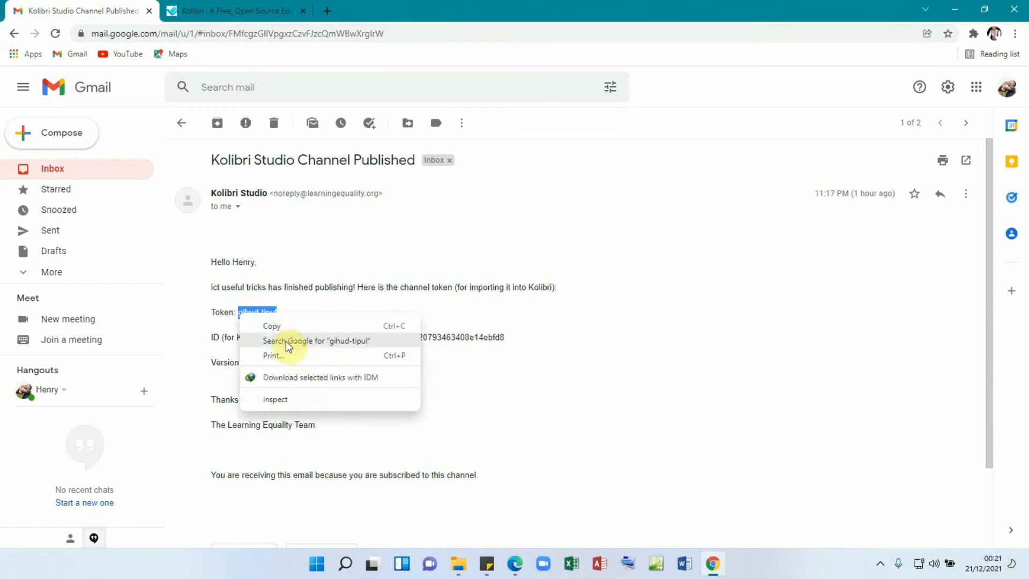
pyautogui.click(280, 328)
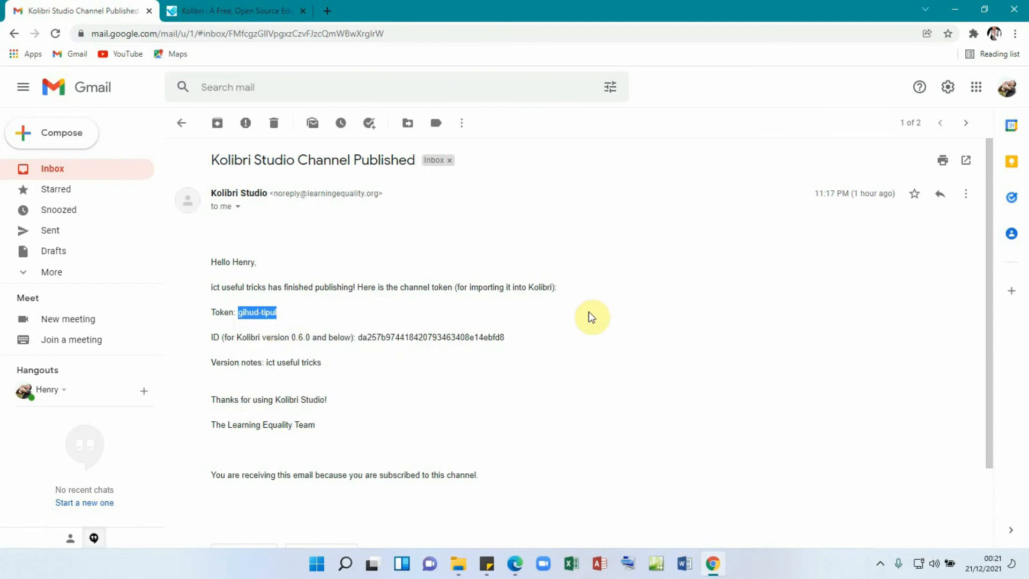
pyautogui.click(957, 11)
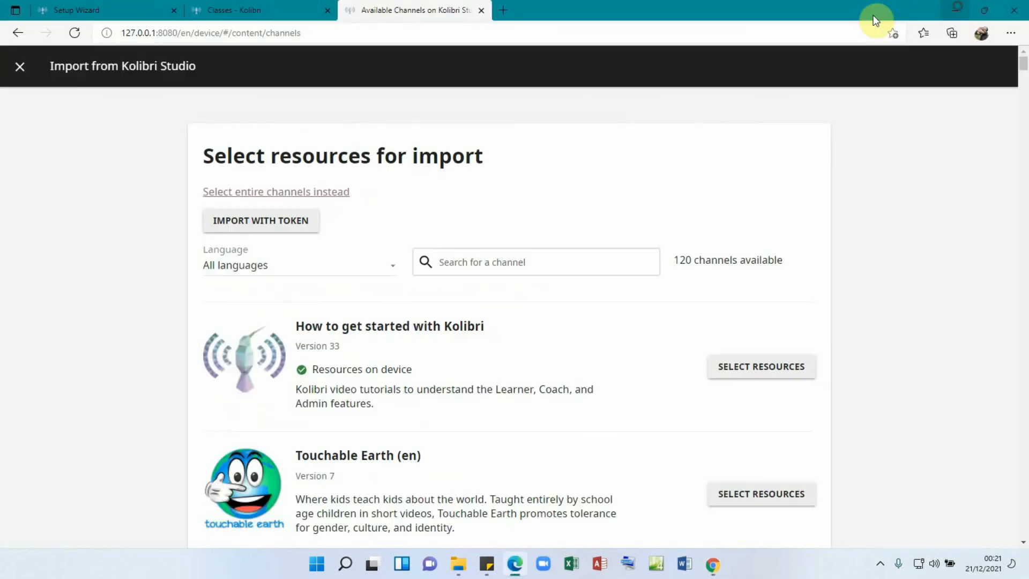
# - Paste the copied token into Import with token to unlock the 'ict useful tricks' channel
pyautogui.click(257, 224)
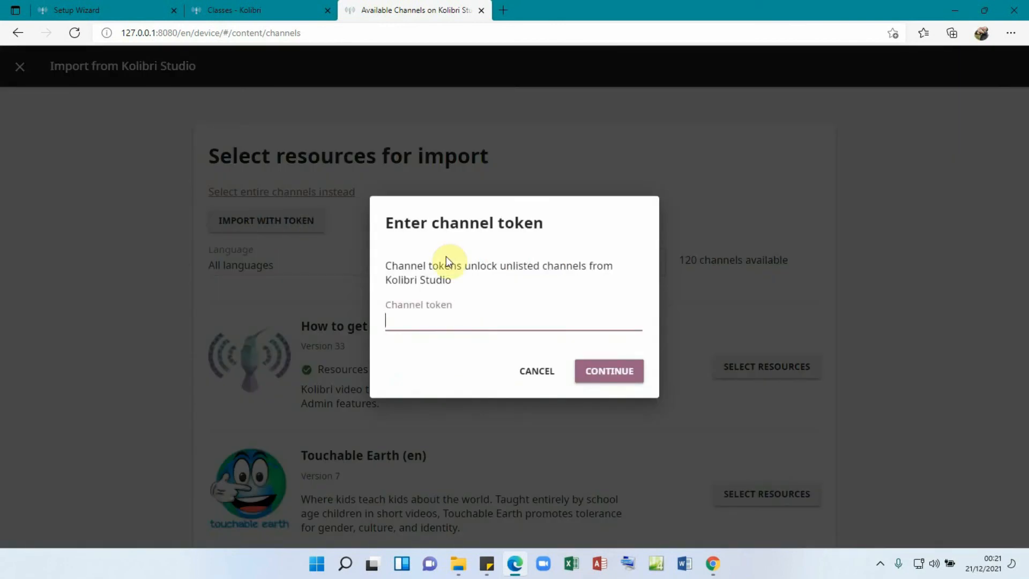
pyautogui.click(433, 323)
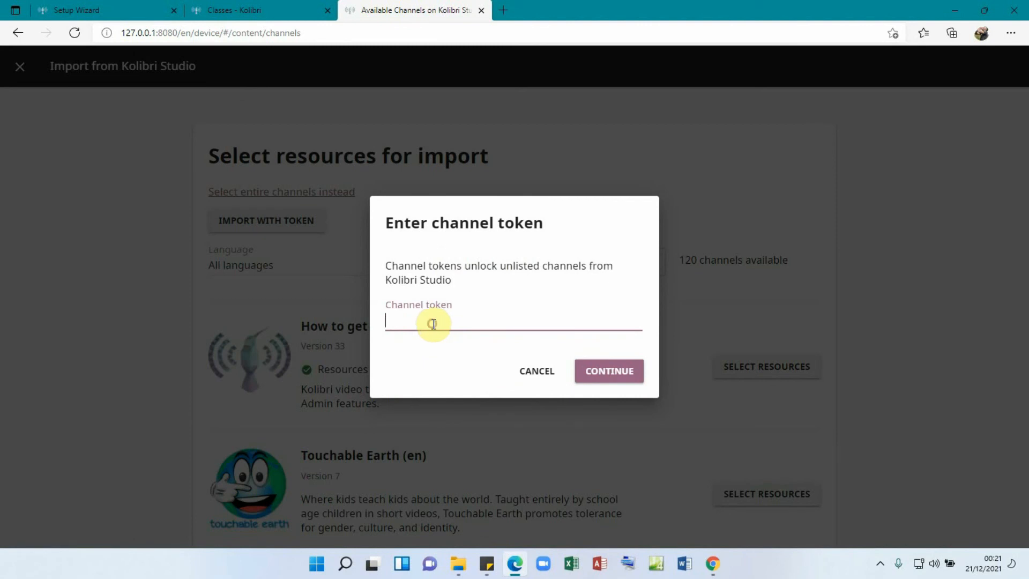
pyautogui.hotkey('ctrl', 'v')
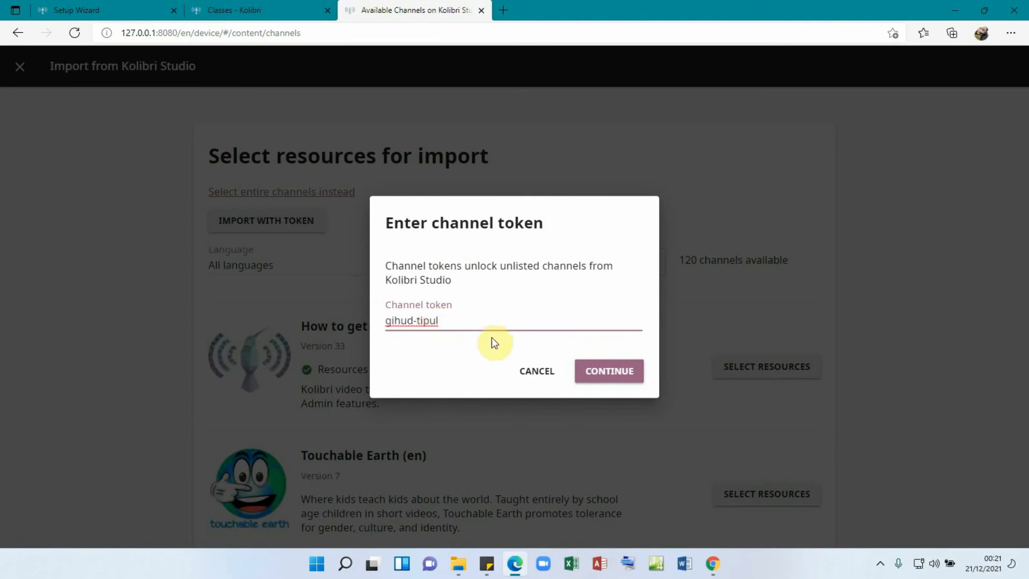
pyautogui.click(607, 373)
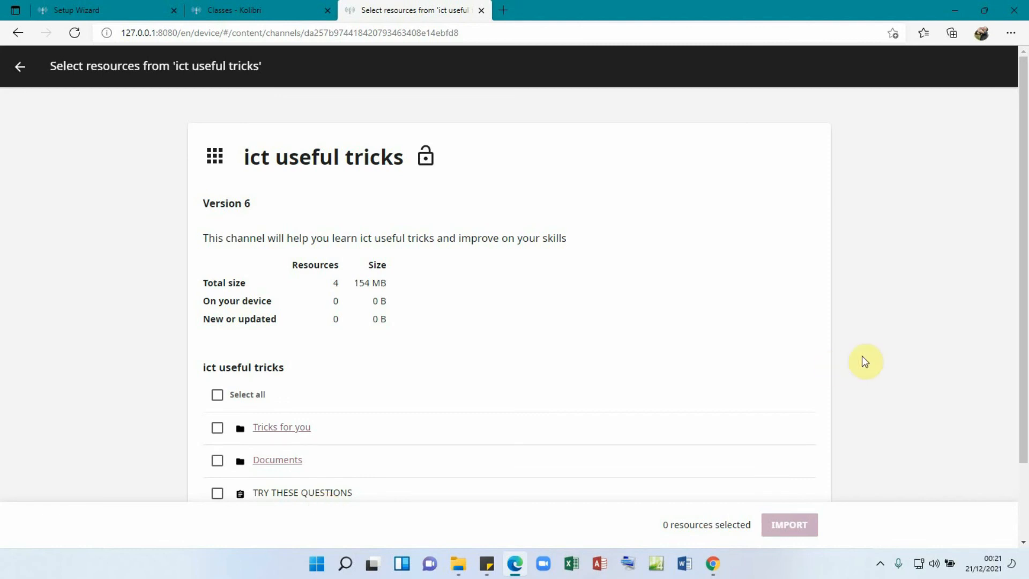
# - Select all four 'ict useful tricks' resources (154 MB) and import them
pyautogui.moveTo(1020, 287); pyautogui.dragTo(1020, 312)
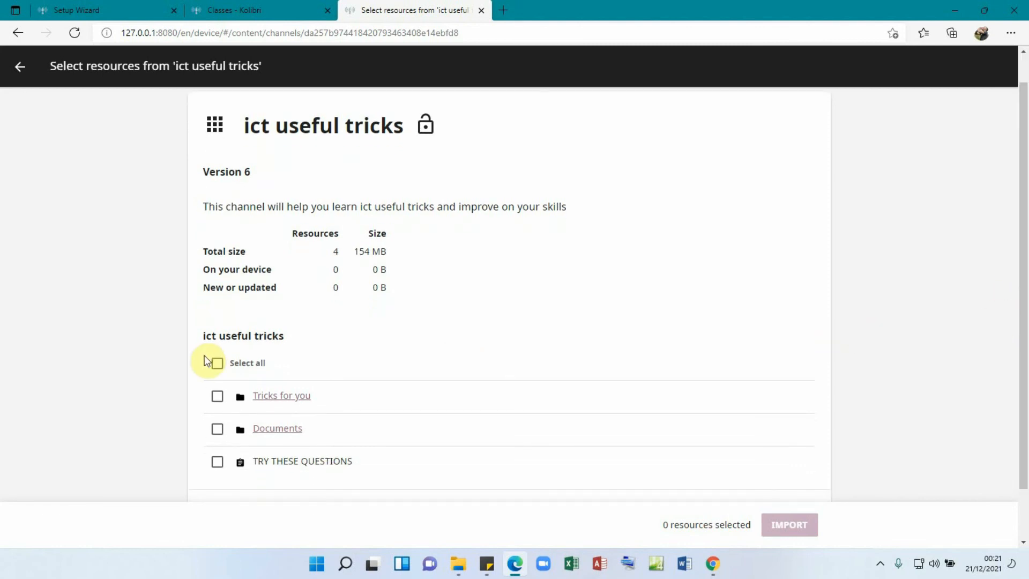
pyautogui.click(217, 364)
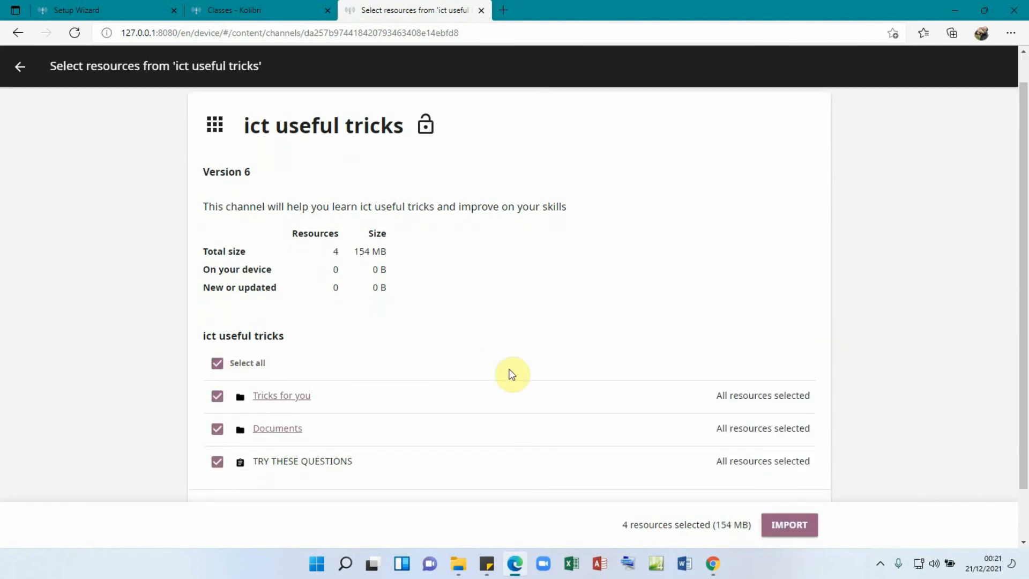
pyautogui.click(794, 512)
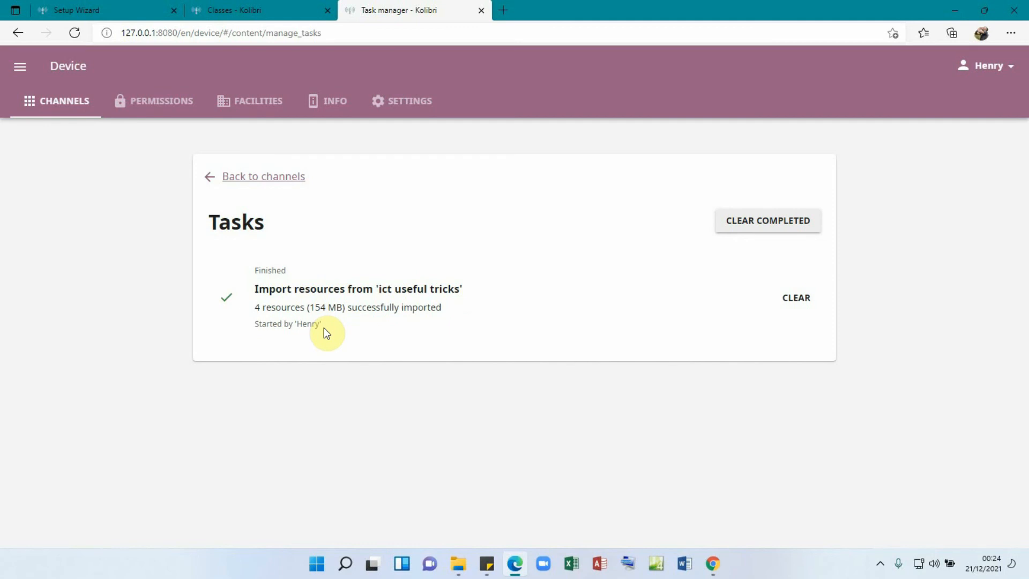
# - Clear the completed import task and go back to the device channel list
pyautogui.click(767, 229)
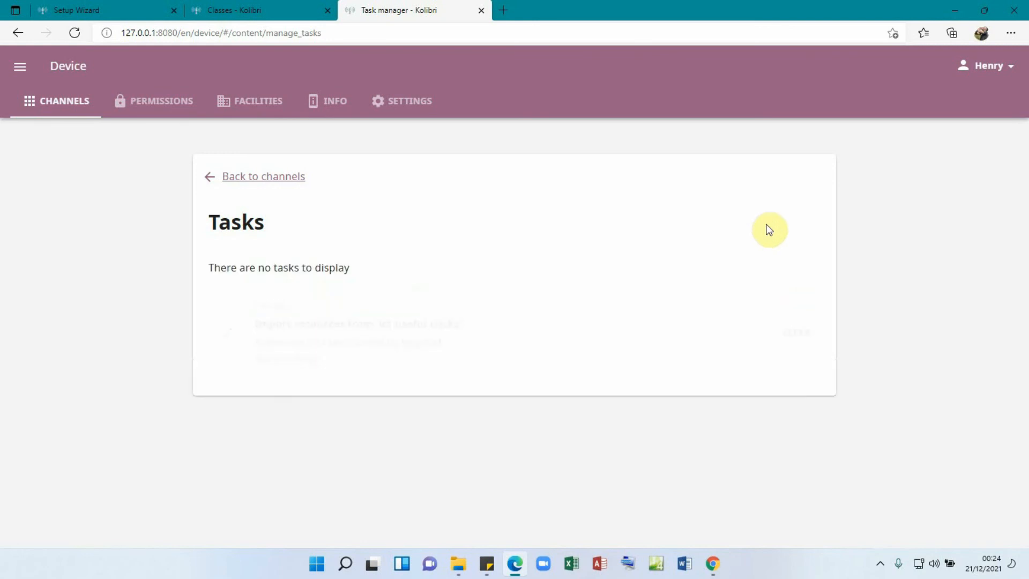
pyautogui.click(246, 177)
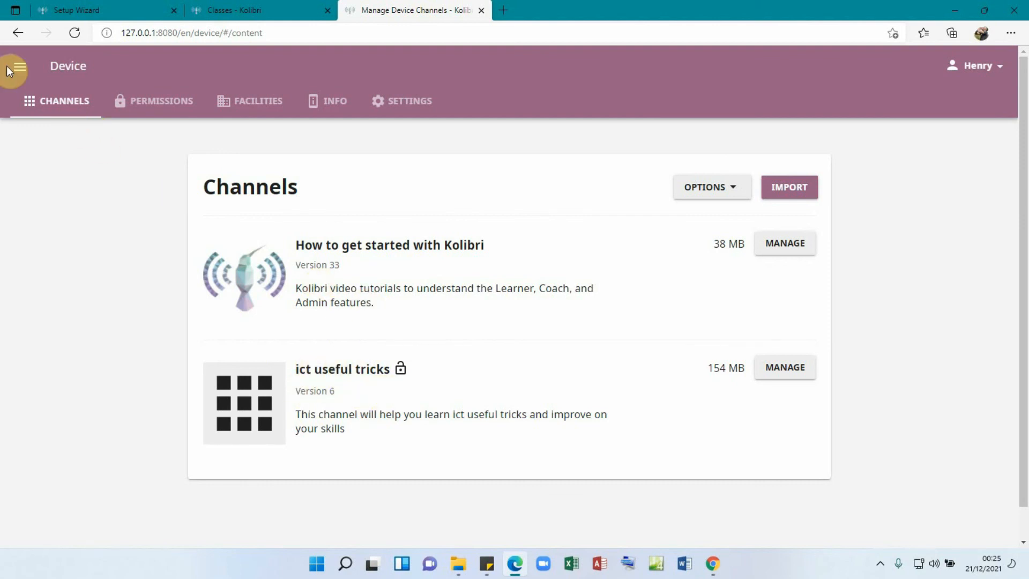
# - View the channels in Learn, then open Coach to see classes s.2 south and s.2 north
pyautogui.click(19, 73)
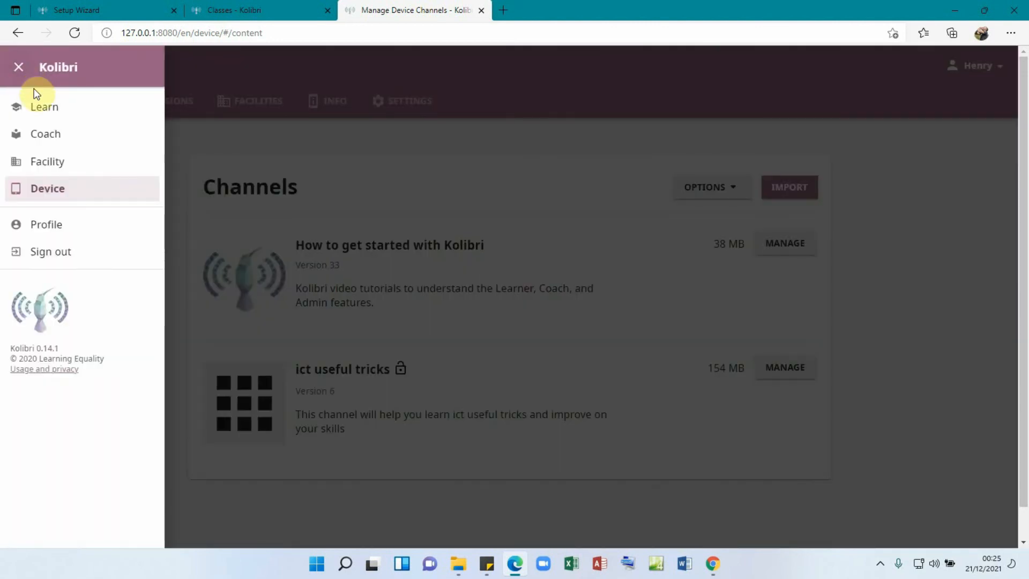
pyautogui.click(45, 109)
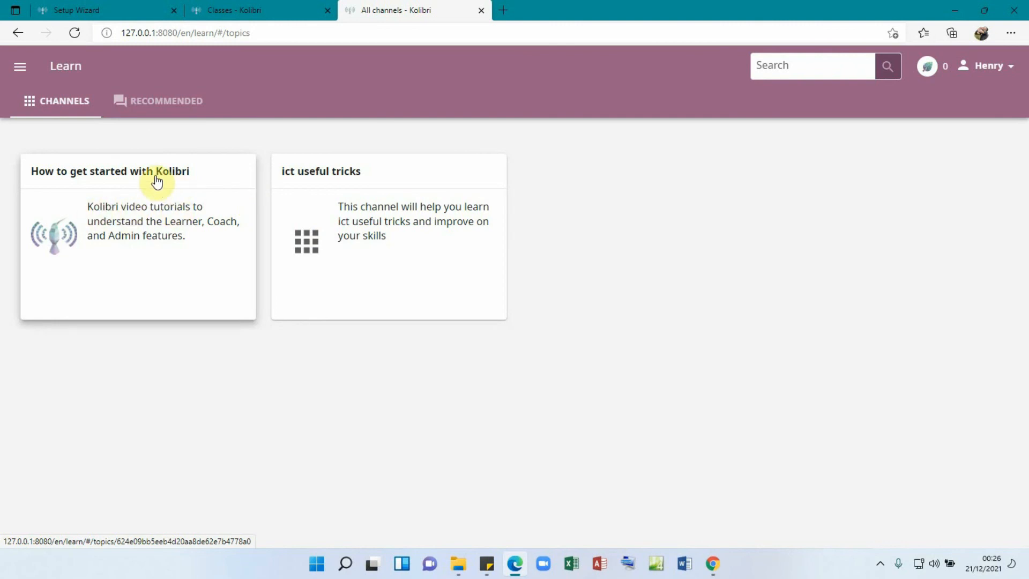
pyautogui.click(22, 69)
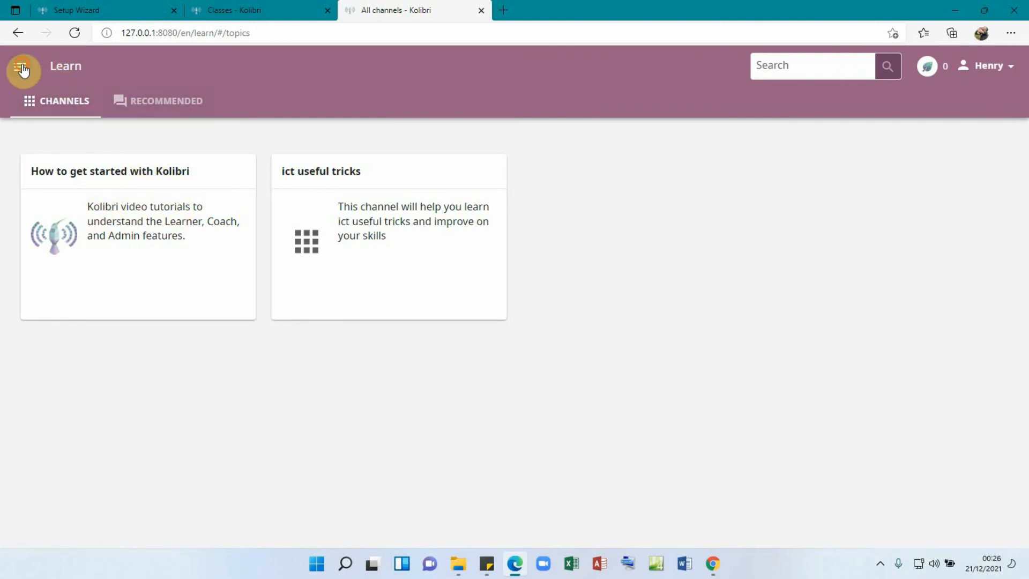
pyautogui.click(33, 135)
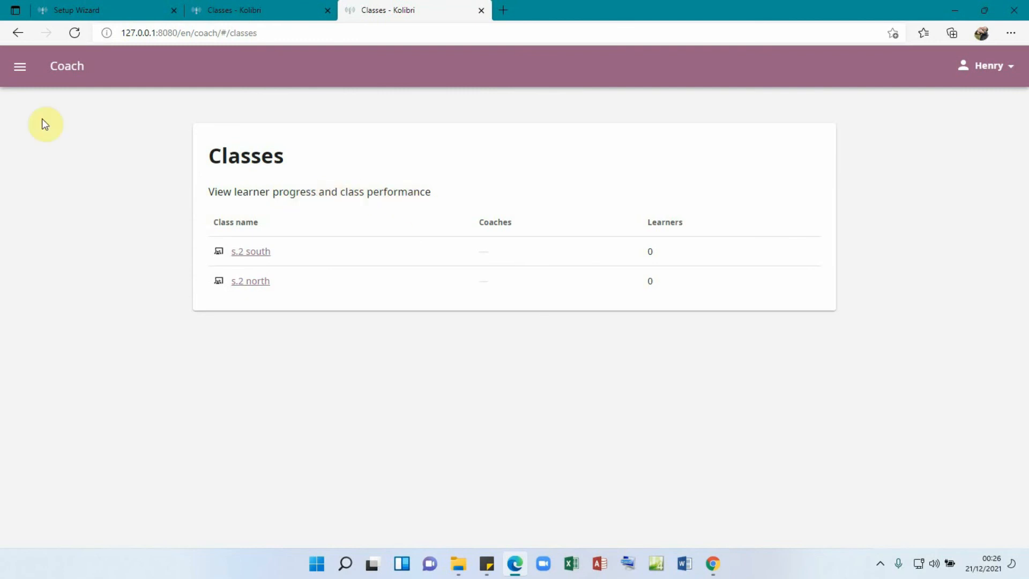
# - Check the Facility and Device pages, then sign the admin out of Kolibri
pyautogui.click(20, 67)
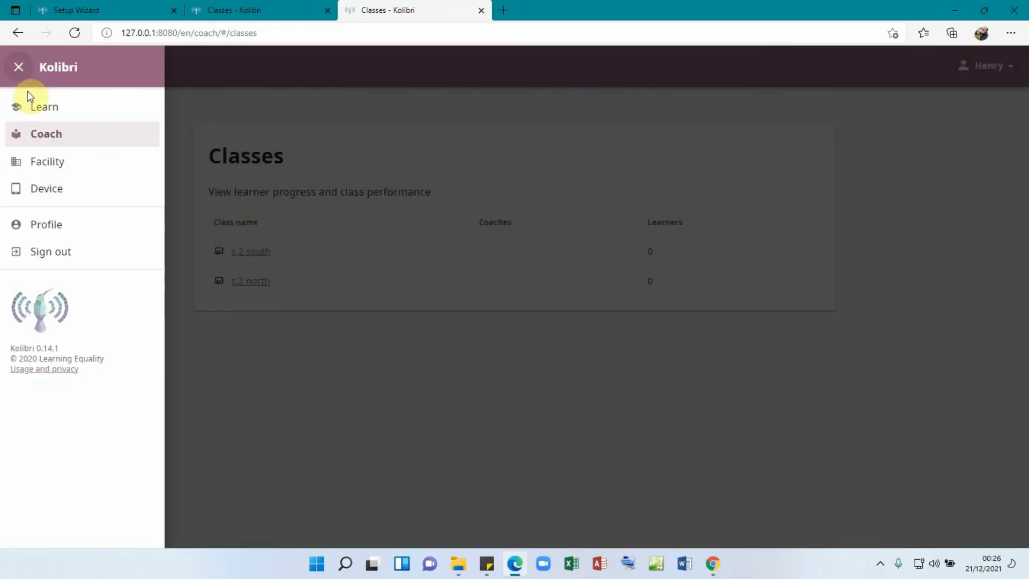
pyautogui.click(41, 169)
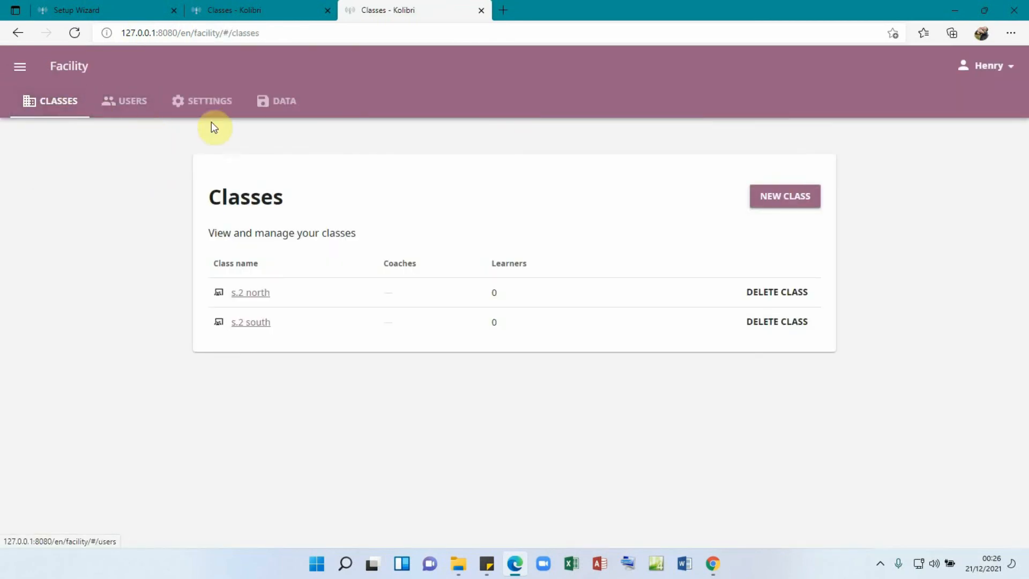
pyautogui.click(21, 71)
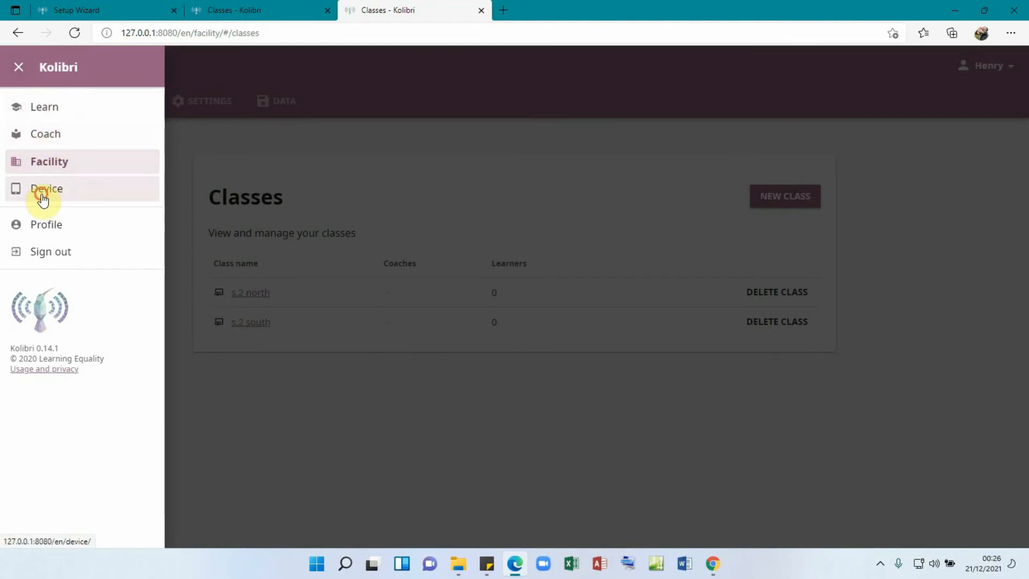
pyautogui.click(43, 200)
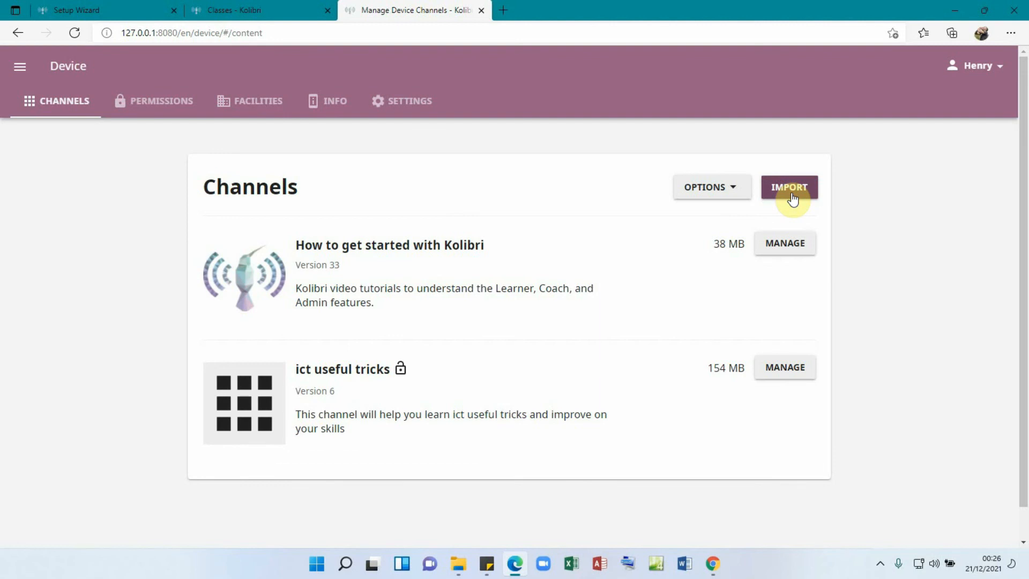
pyautogui.click(19, 66)
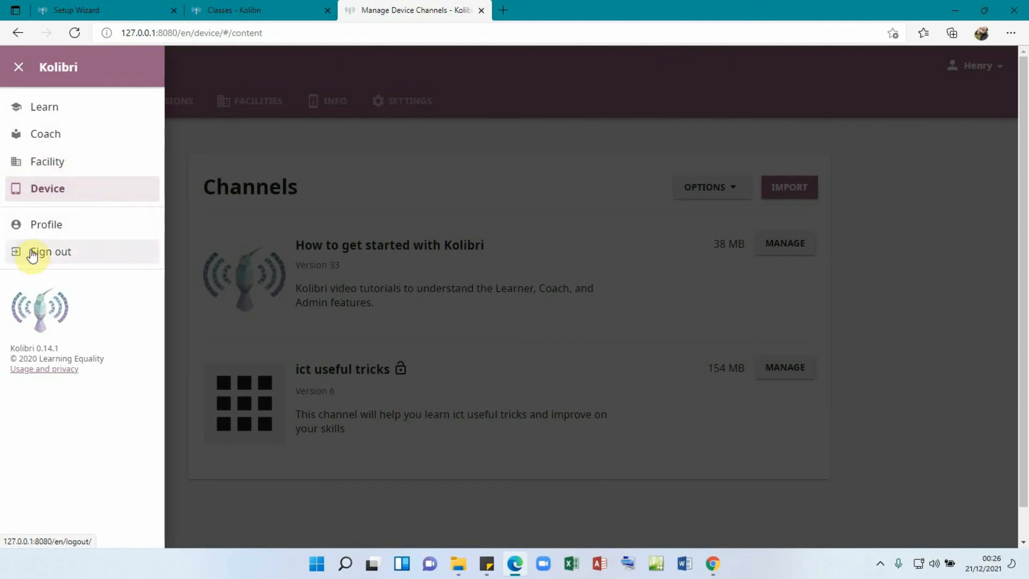
pyautogui.click(60, 259)
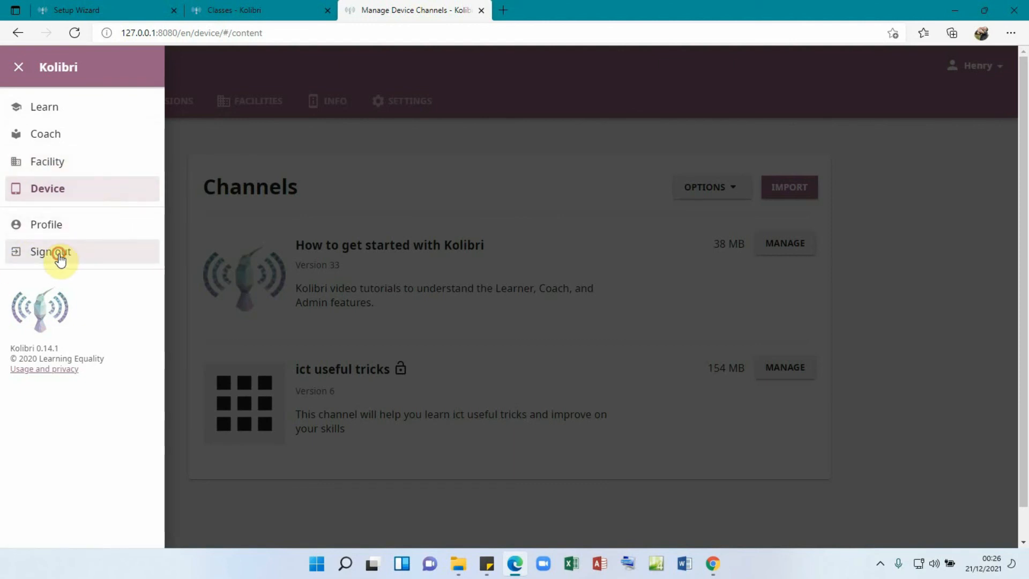